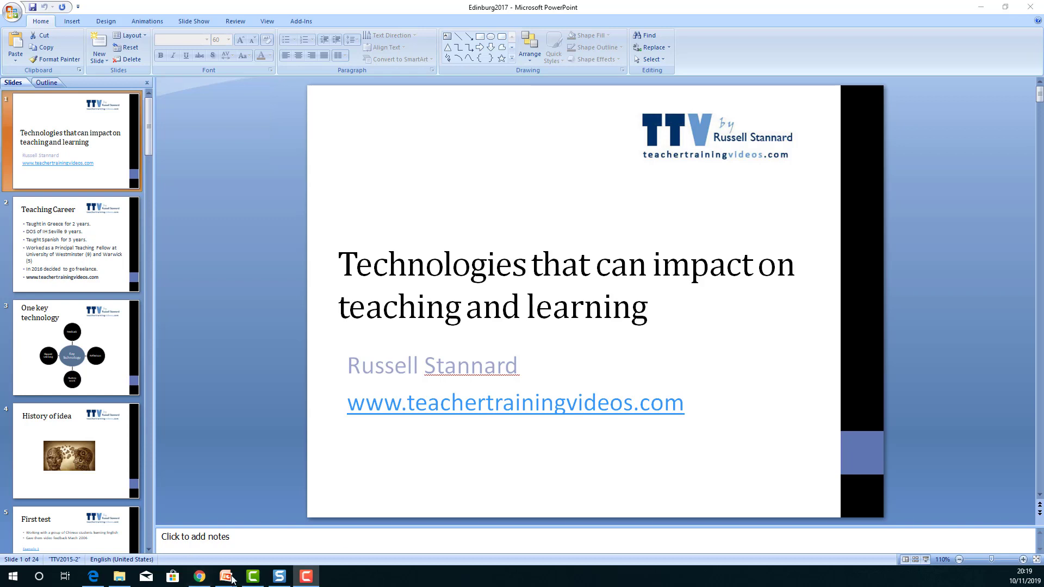
# Switch to Snagit and set up a video capture of a screen region with the webcam turned on
pyautogui.moveTo(279, 581)
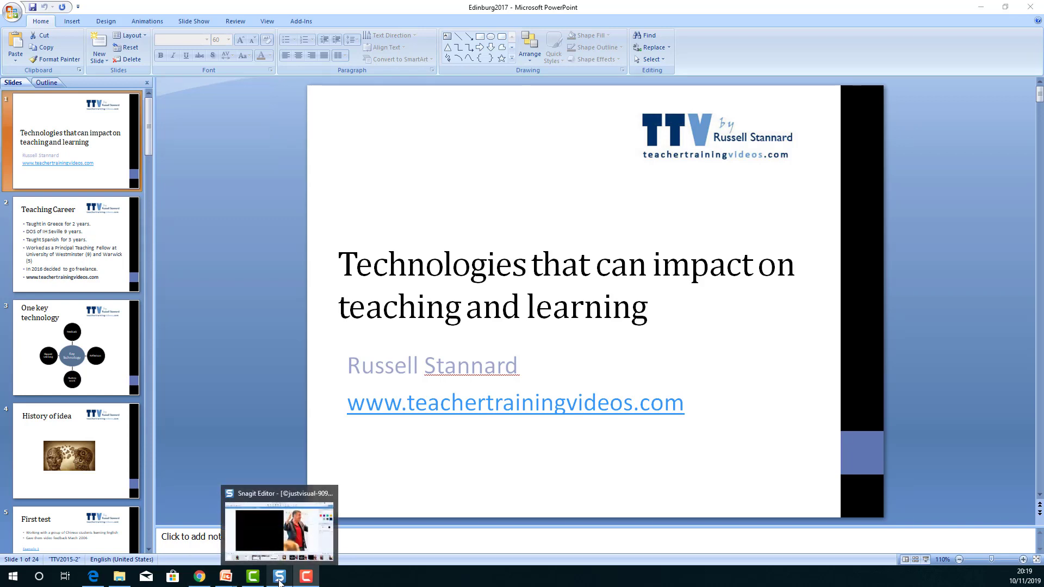
pyautogui.click(279, 581)
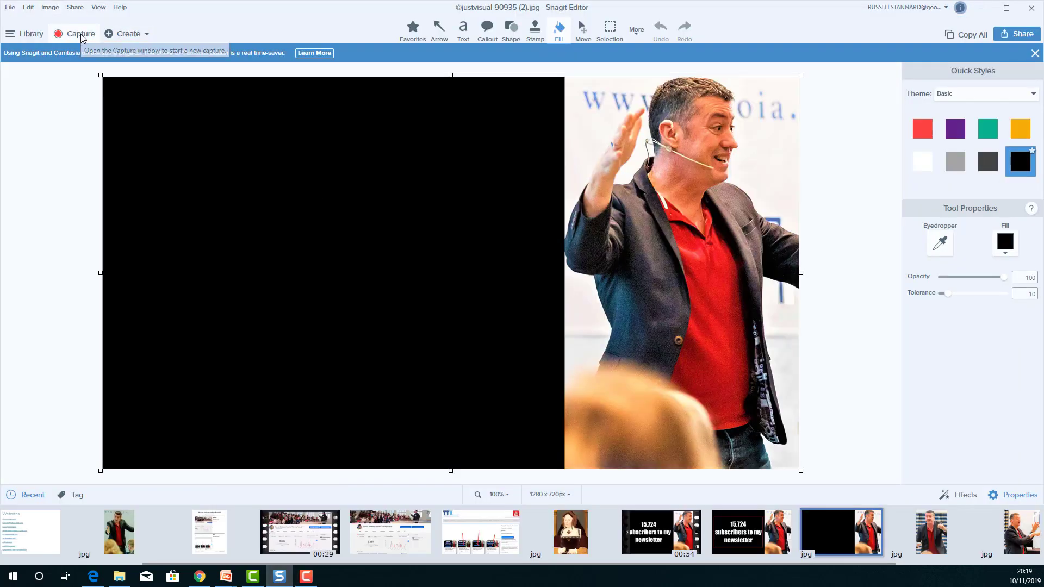
pyautogui.click(1007, 8)
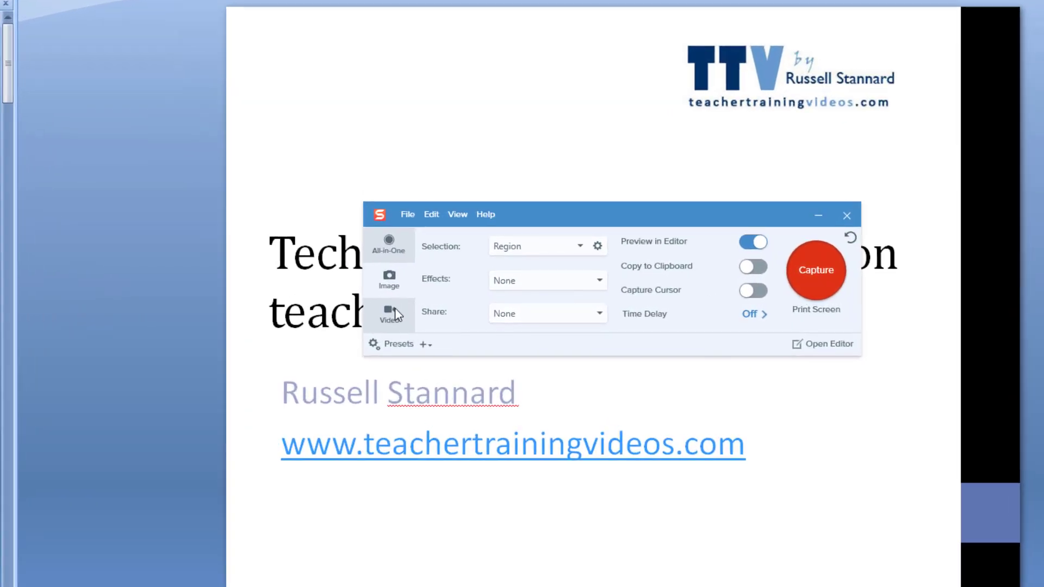
pyautogui.click(422, 308)
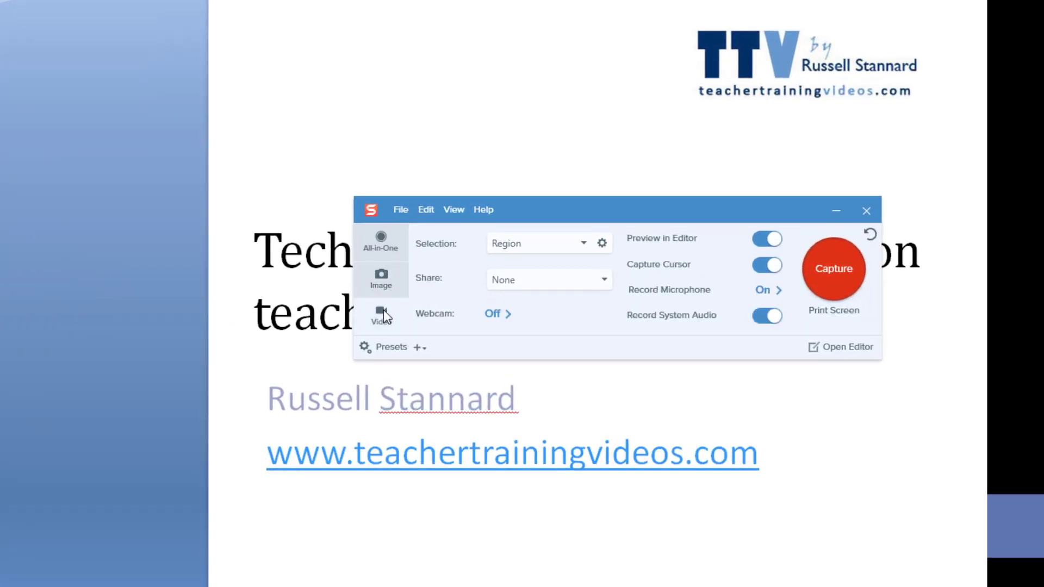
pyautogui.click(496, 314)
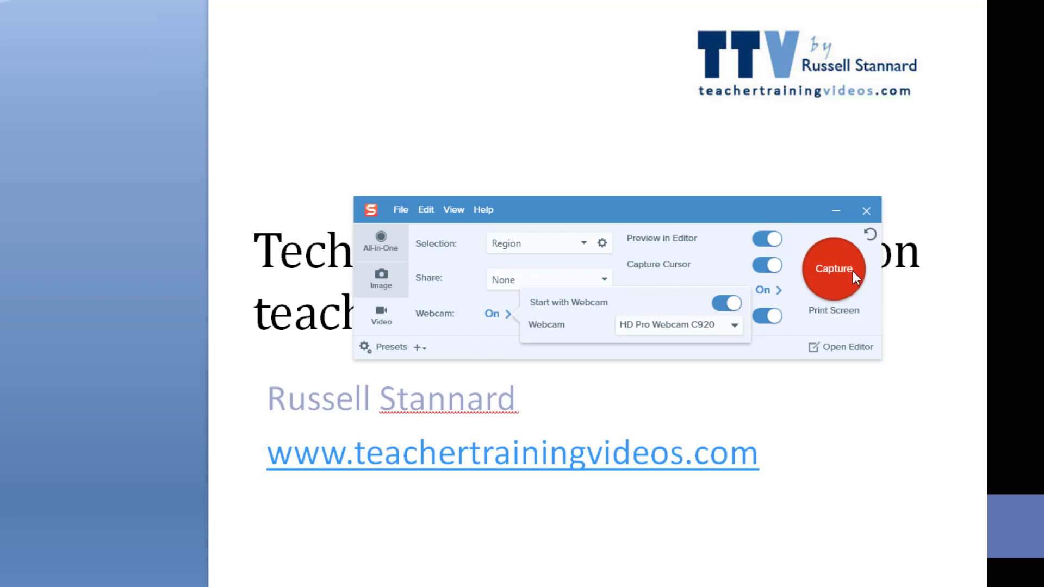
# Select the whole slide as the capture region, about 1058 x 794 pixels, and start recording
pyautogui.click(835, 274)
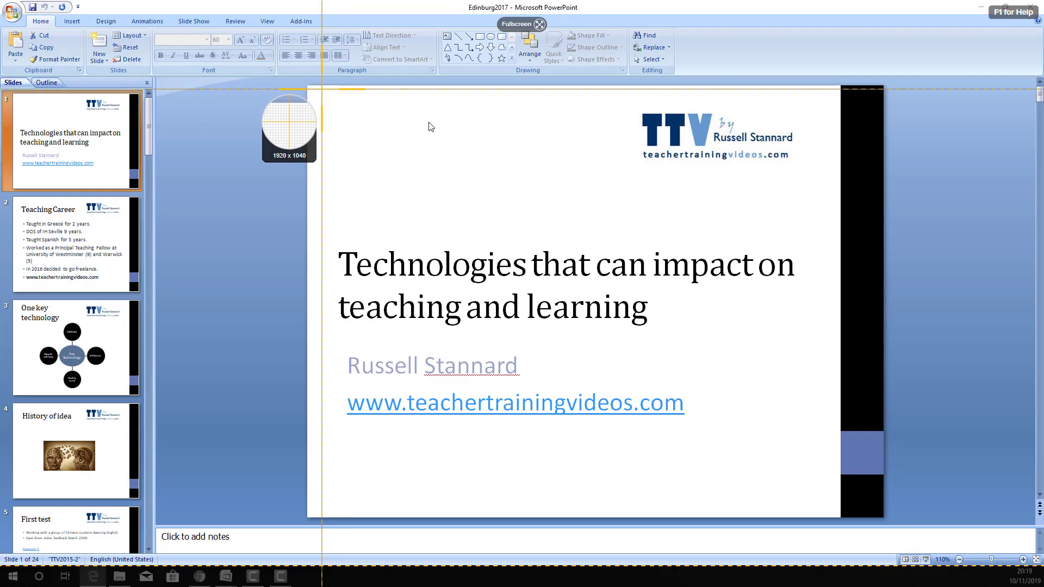
pyautogui.moveTo(308, 87); pyautogui.dragTo(884, 518)
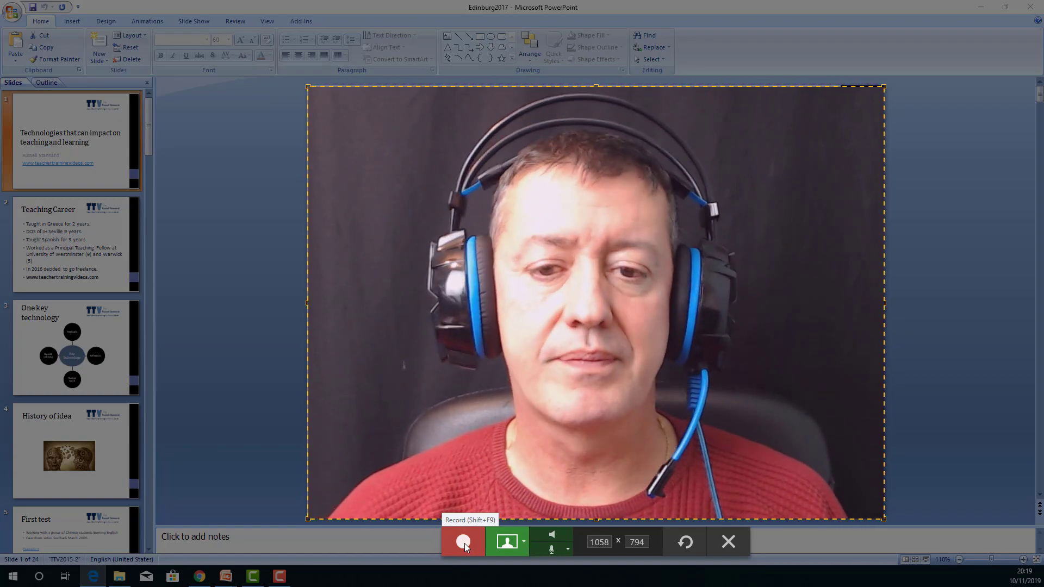
pyautogui.click(465, 543)
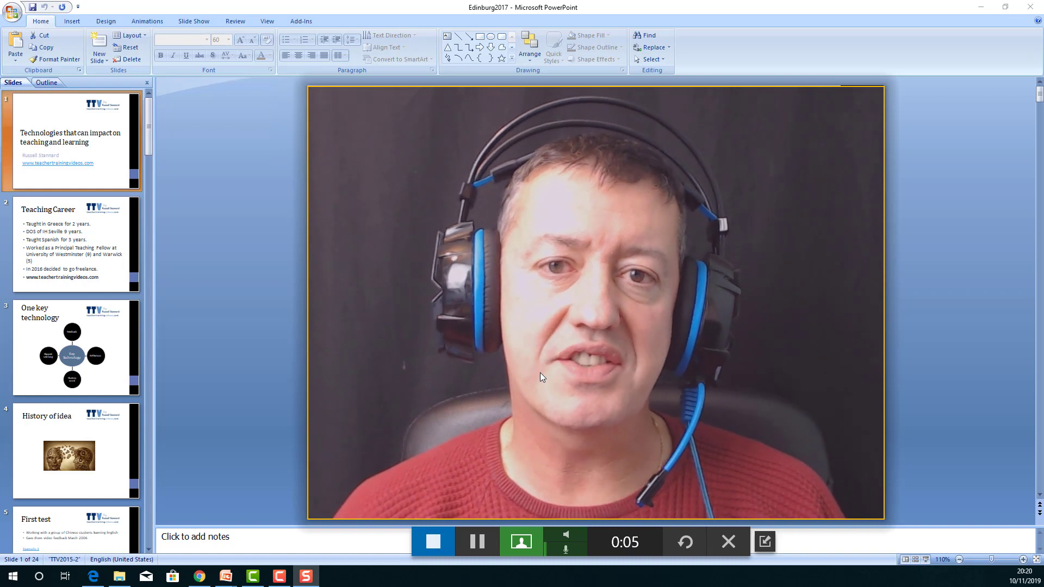
# Pause the recording, turn the webcam off to show the slide, and resume recording
pyautogui.click(478, 541)
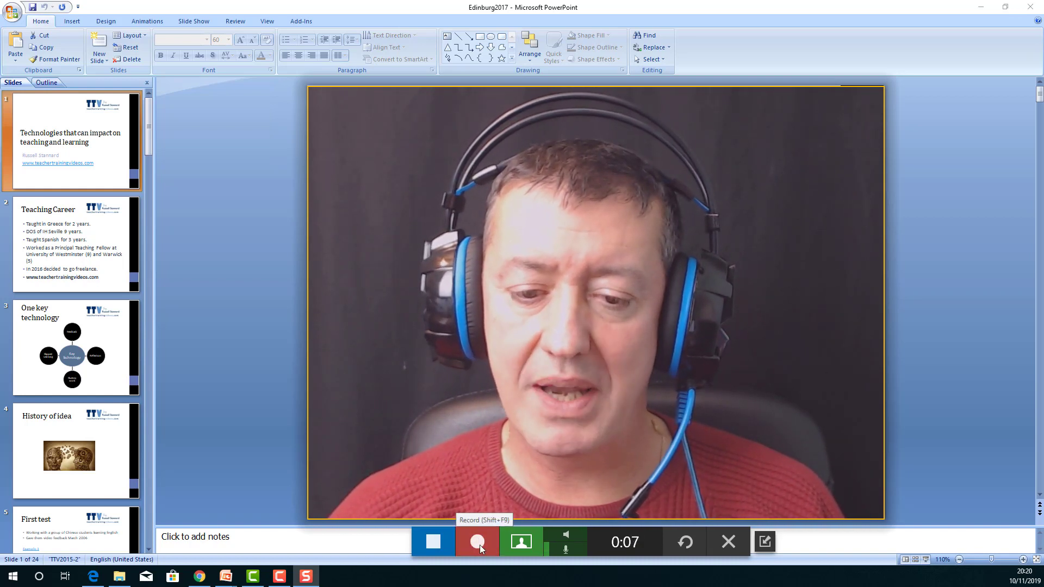
pyautogui.click(521, 542)
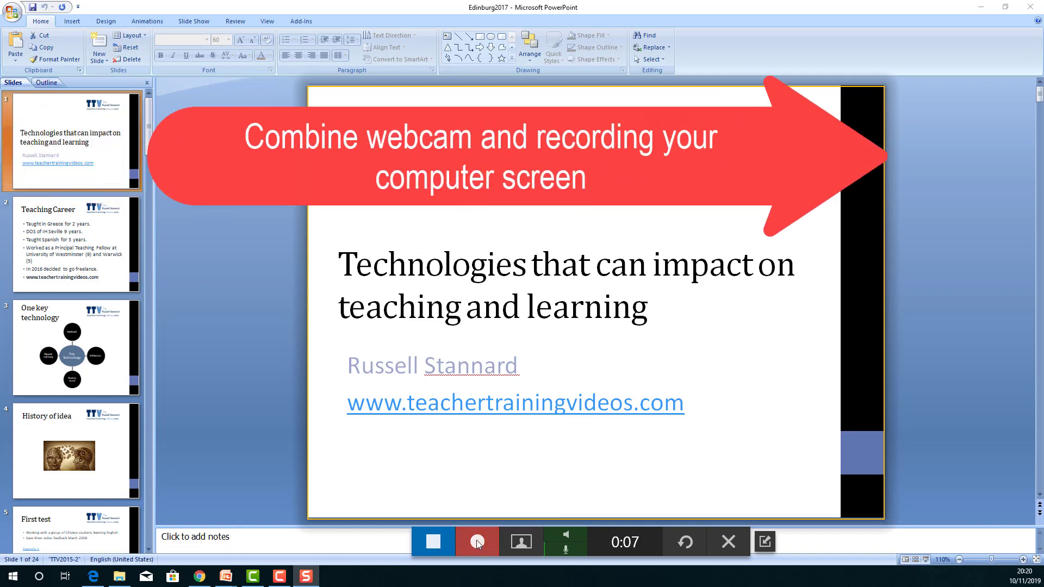
pyautogui.click(477, 542)
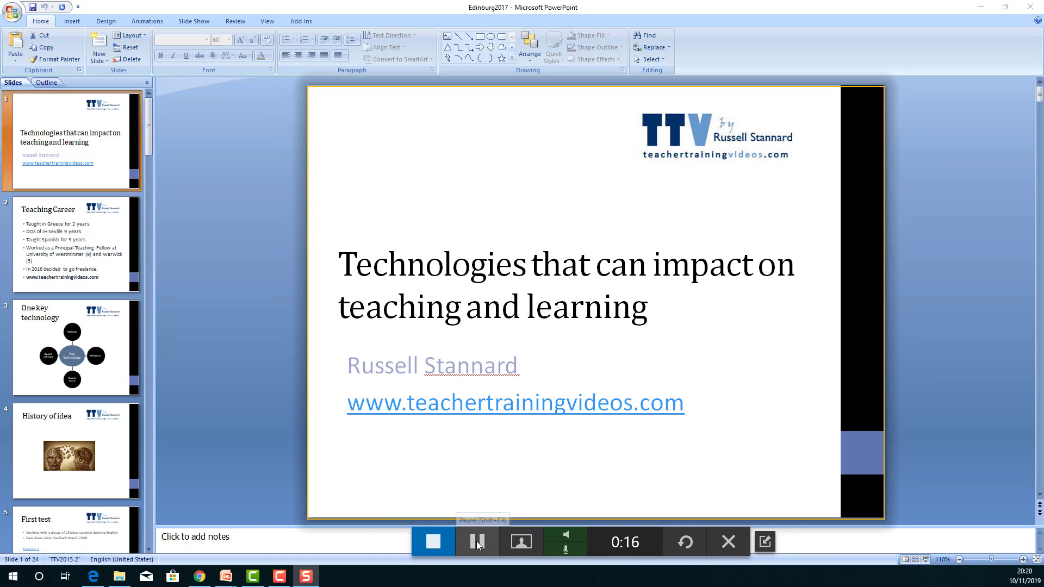
# Display the Teaching Career slide, record it for a few seconds and pause the recording
pyautogui.click(100, 236)
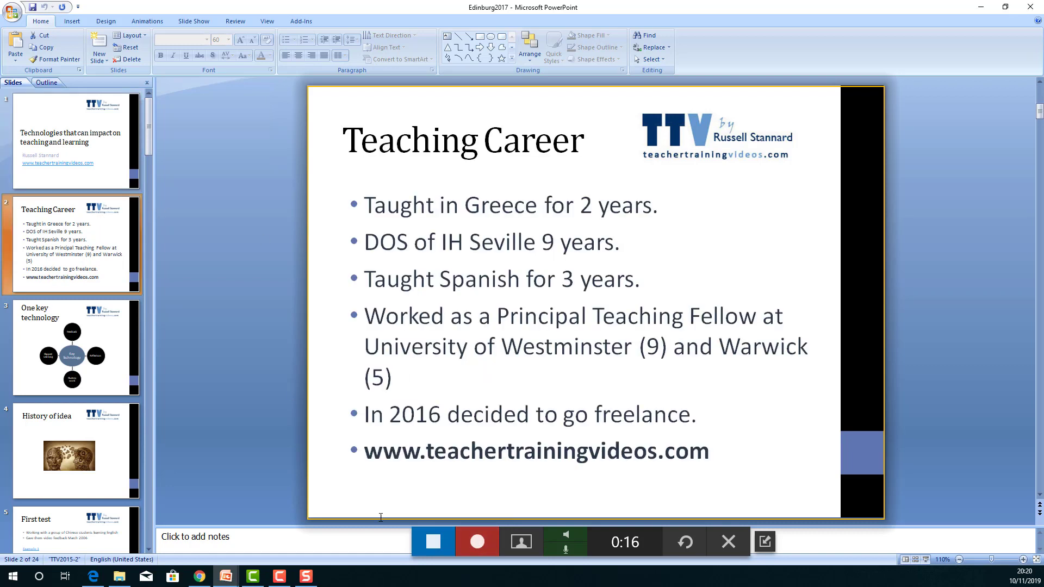
pyautogui.click(477, 543)
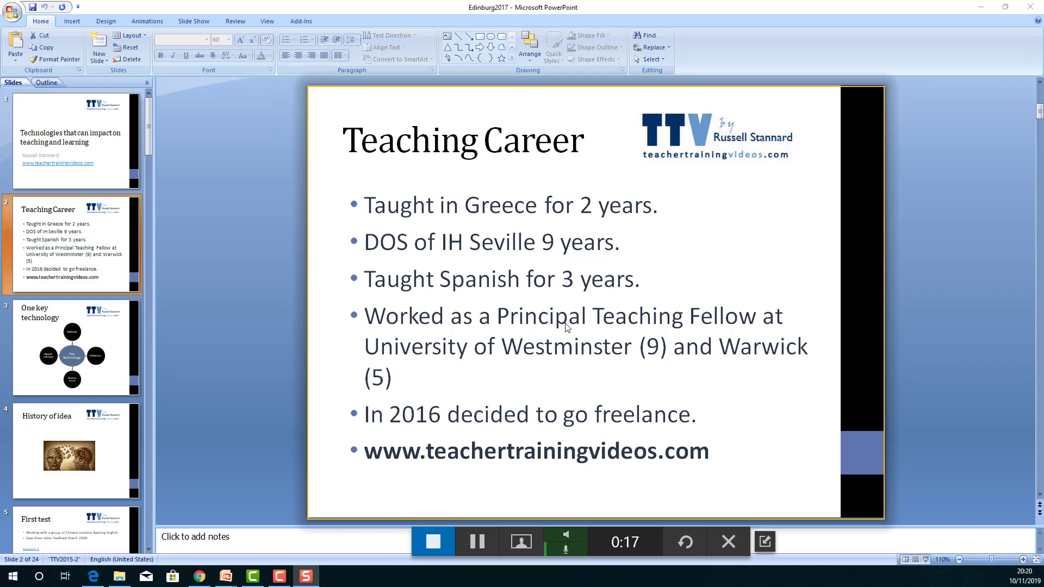
pyautogui.click(478, 550)
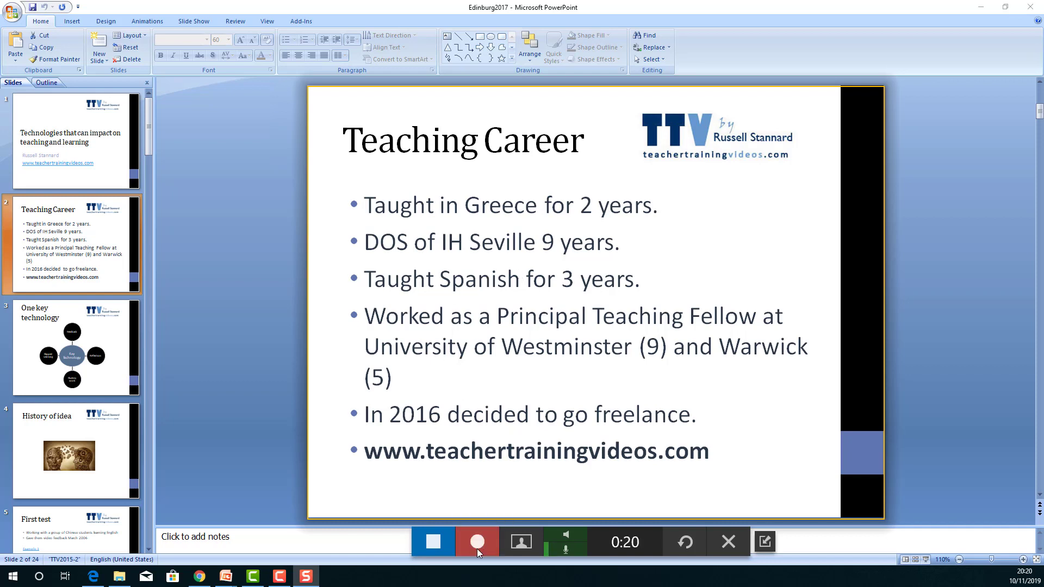
# Display the "One key technology" slide, record it briefly and stop the recording
pyautogui.click(86, 353)
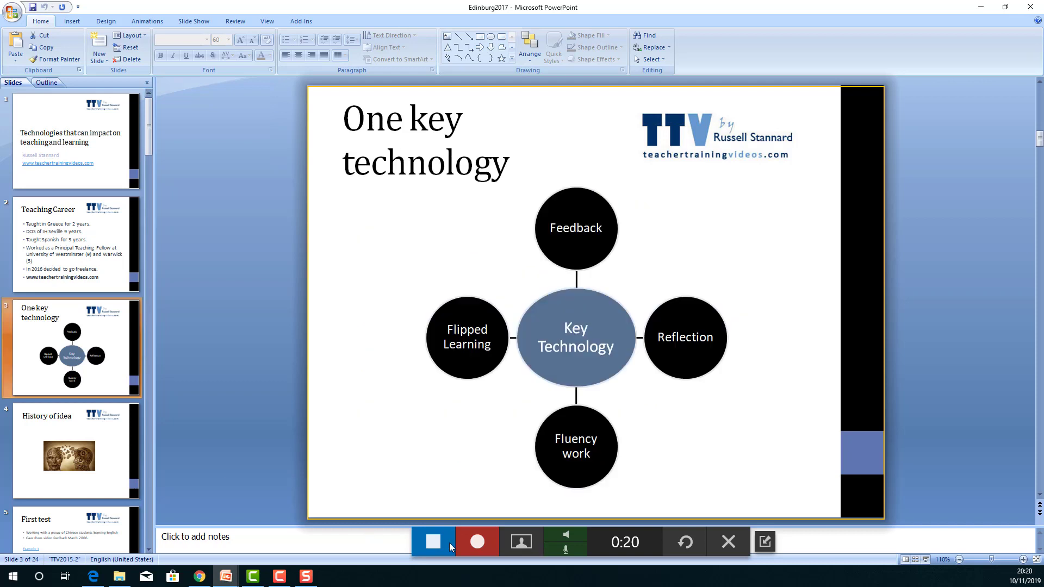
pyautogui.click(478, 543)
pyautogui.click(482, 543)
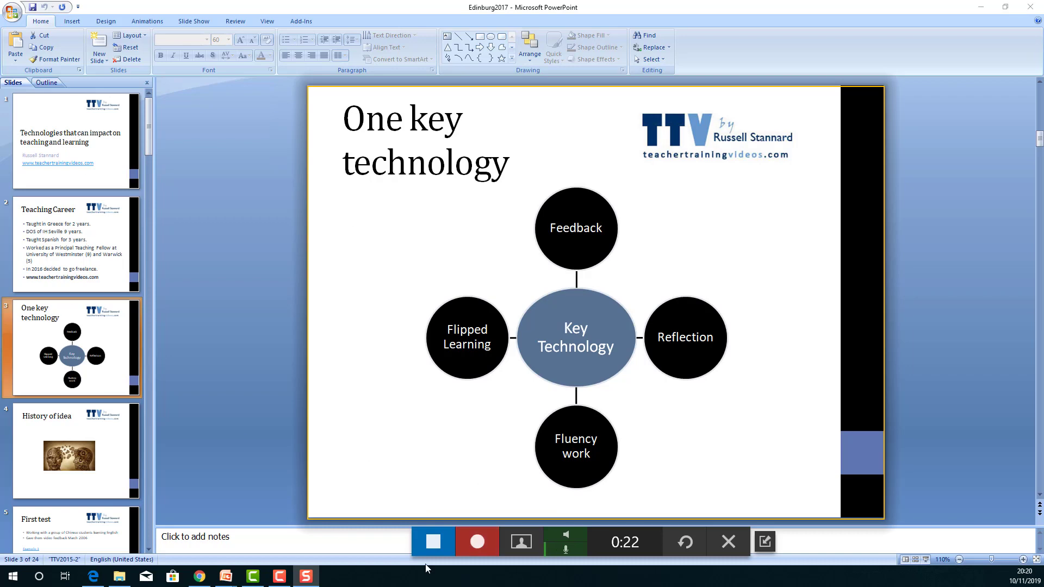
pyautogui.click(435, 543)
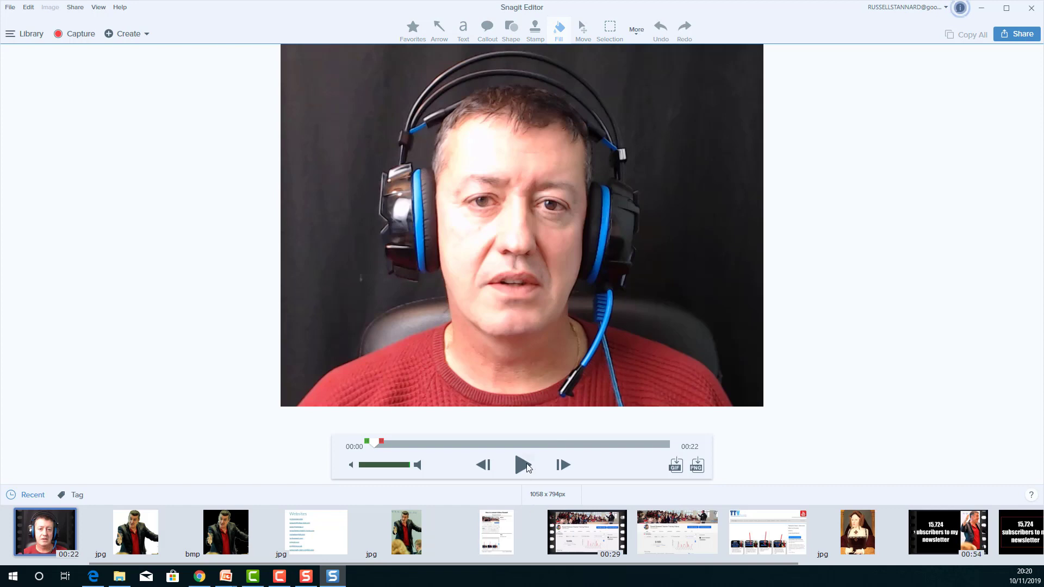
# Play back the finished recording in the editor and pause it on the Teaching Career slide
pyautogui.click(524, 465)
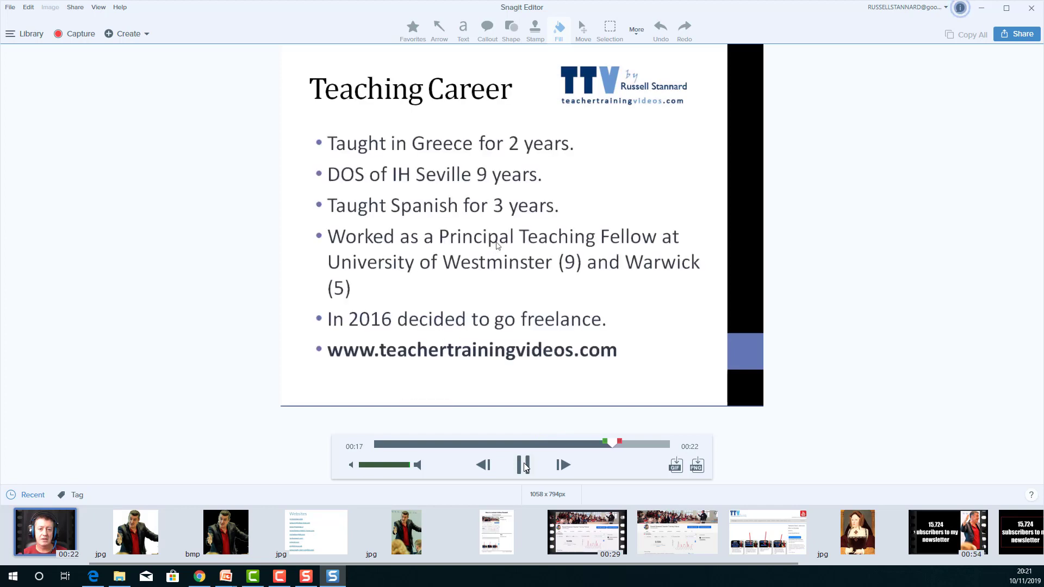
pyautogui.click(524, 465)
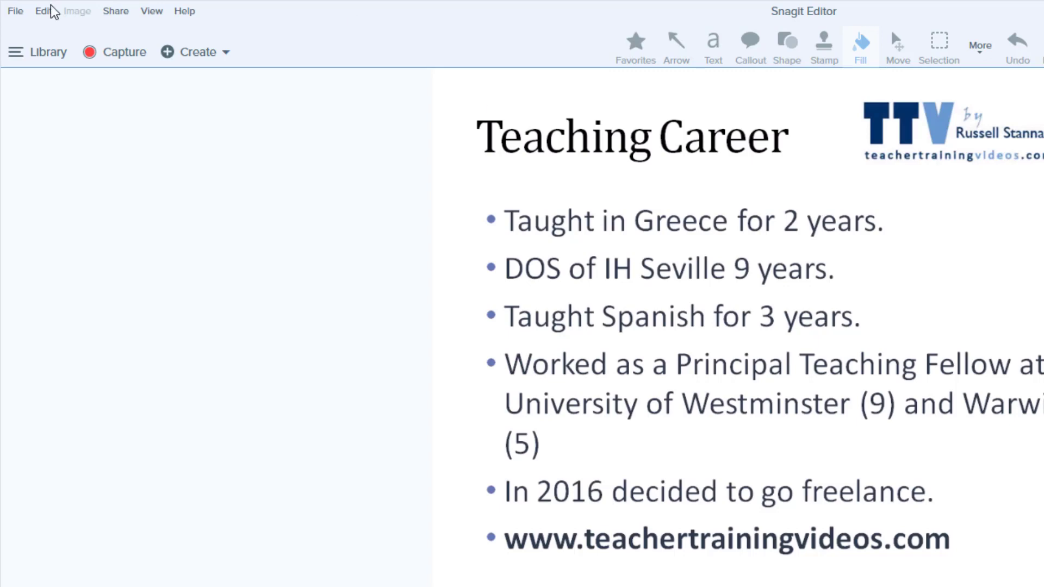
# Save the recording to the Desktop as an MP4 file named Snagit5ExamplesVideo
pyautogui.click(15, 12)
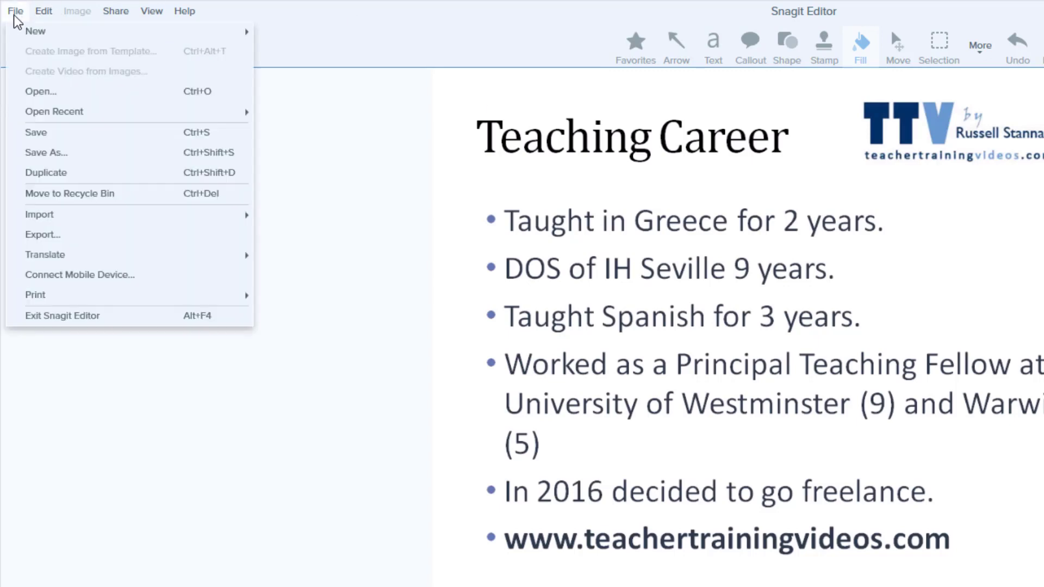
pyautogui.click(73, 155)
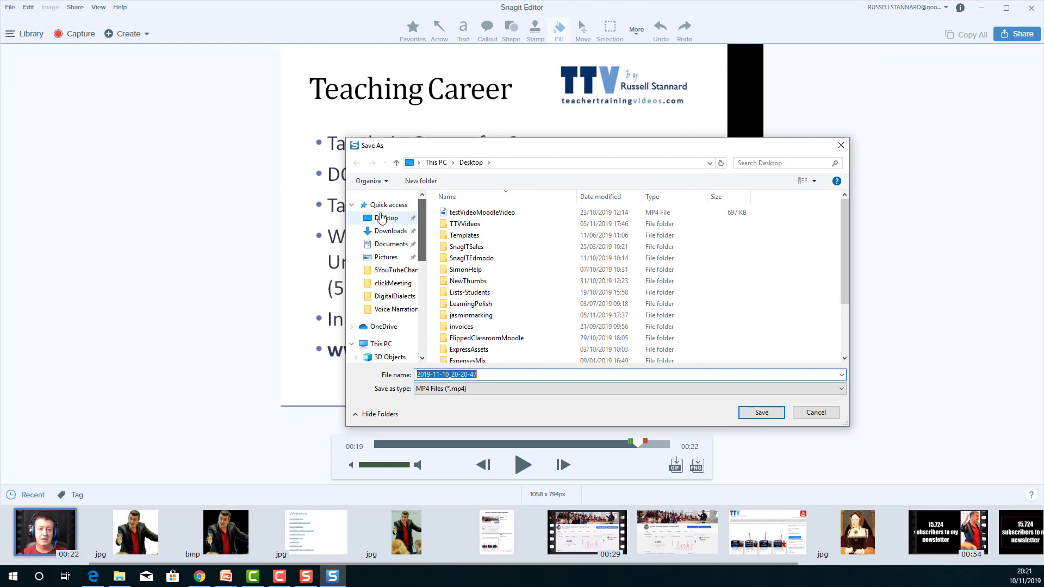
pyautogui.click(719, 550)
pyautogui.doubleClick(491, 375)
pyautogui.press('BackSpace')
pyautogui.write('Snagit')
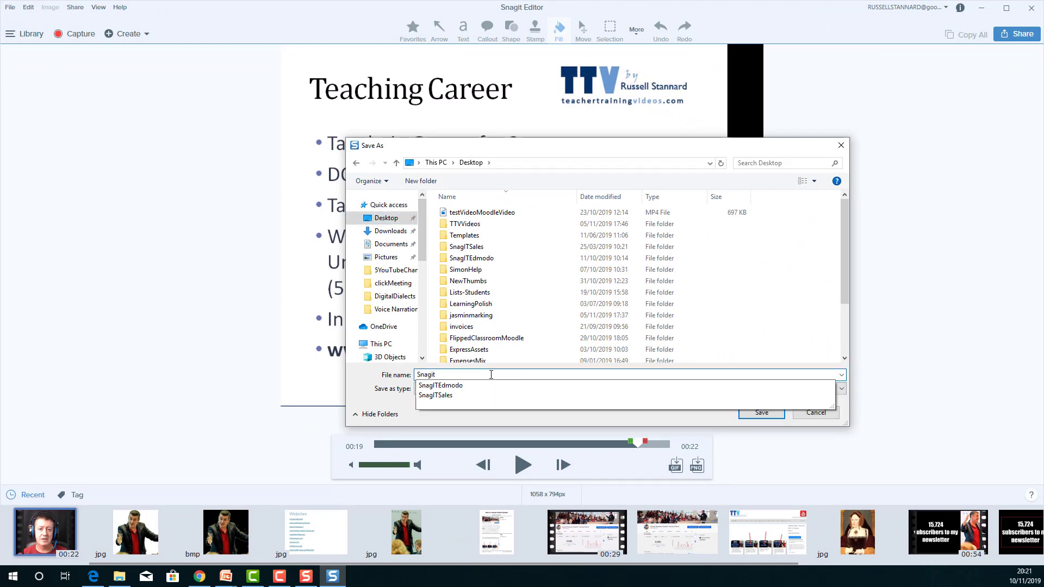
pyautogui.write('5ExamplesVideo')
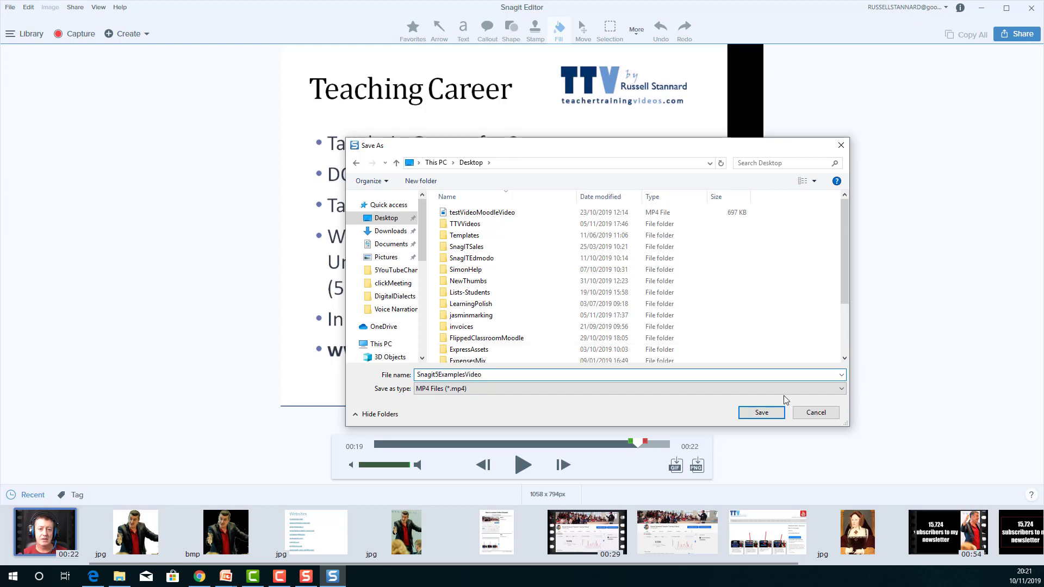
pyautogui.click(777, 414)
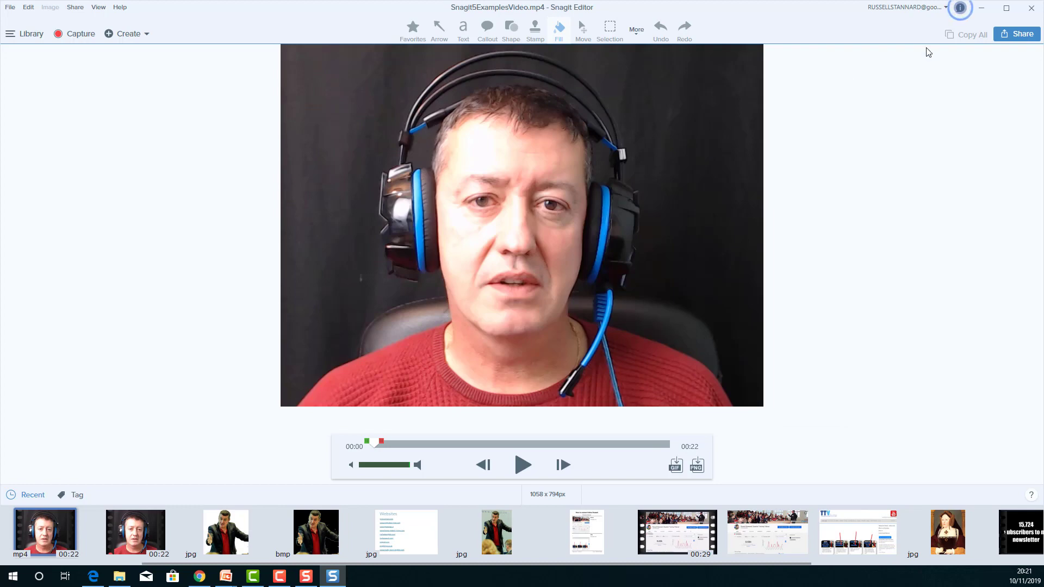
# Play the saved Snagit5ExamplesVideo from the desktop, pause it and minimize the player
pyautogui.click(981, 8)
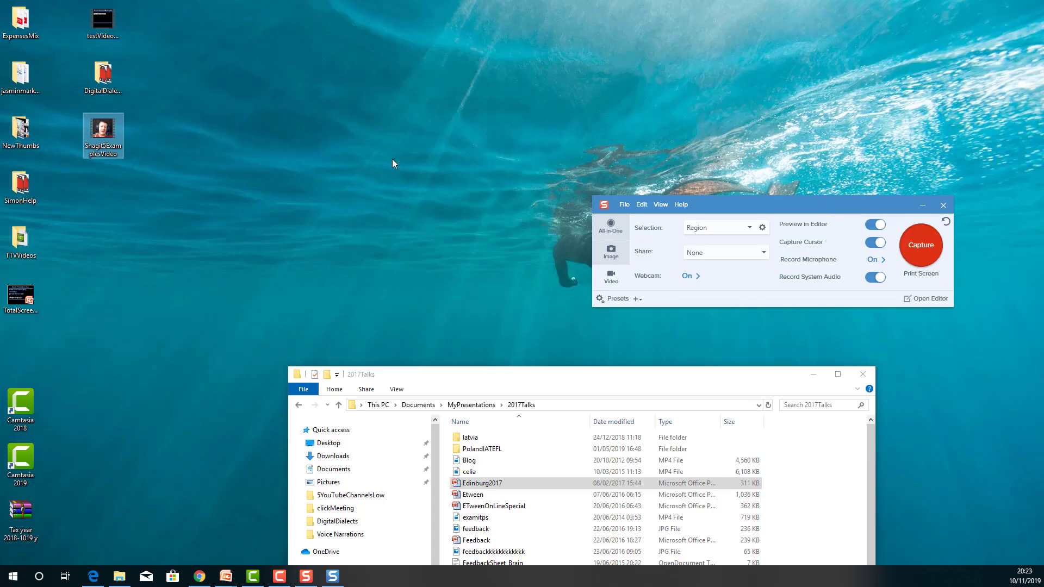
pyautogui.doubleClick(102, 133)
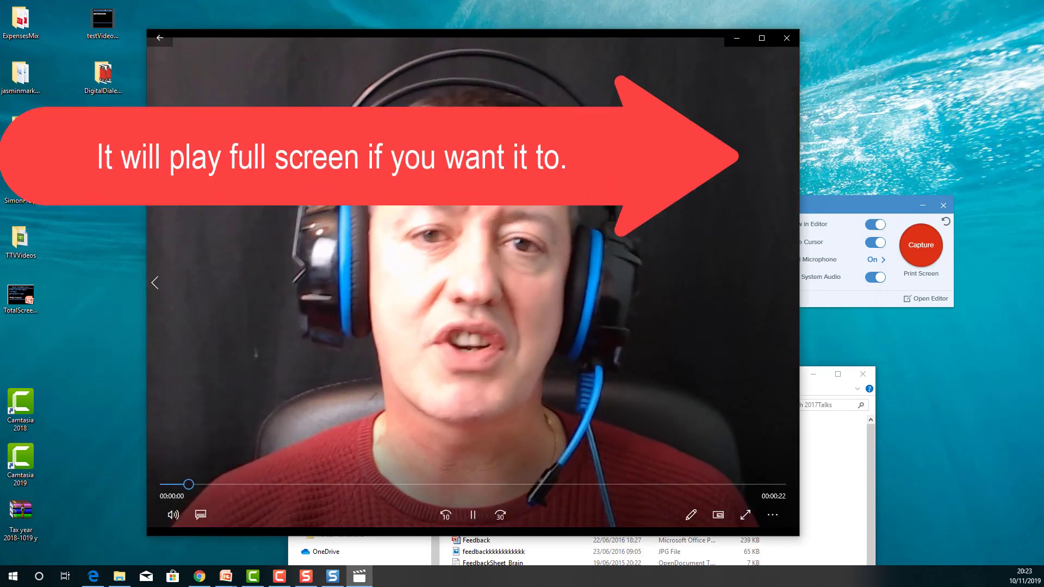
pyautogui.click(473, 515)
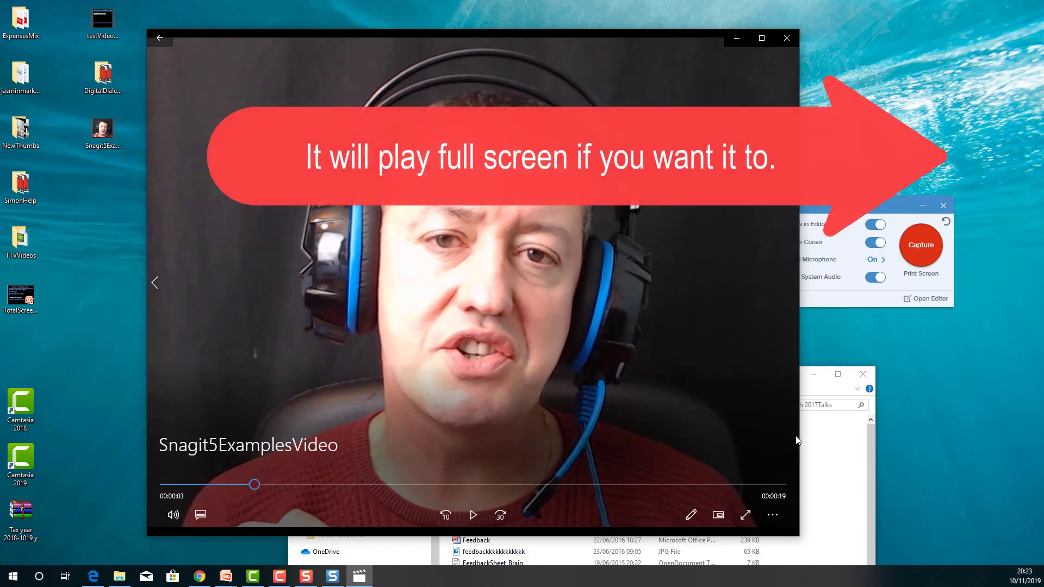
pyautogui.click(738, 39)
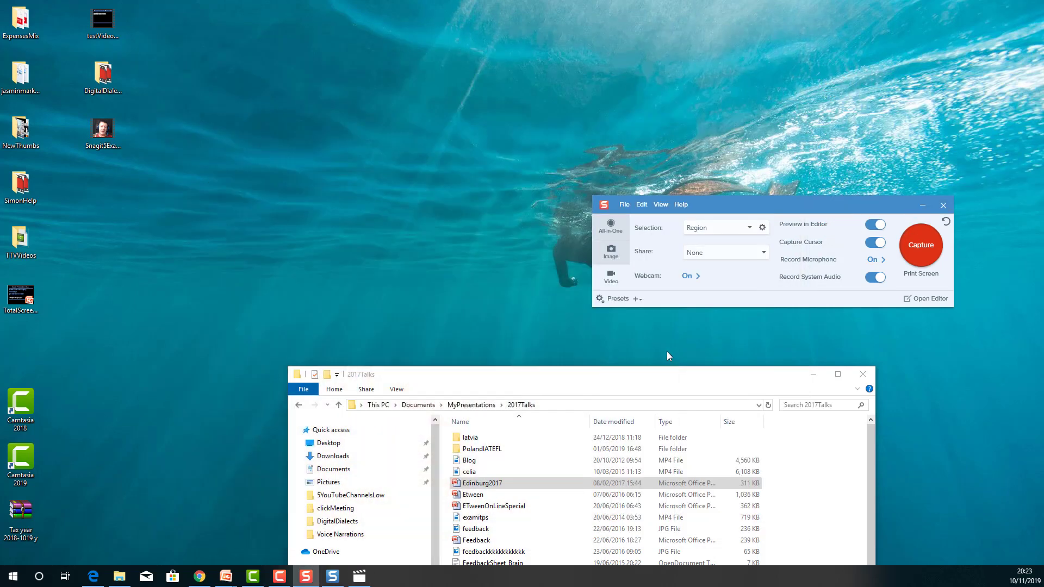
# Switch to PowerPoint and bring up the Edinburg2017 presentation
pyautogui.moveTo(225, 576)
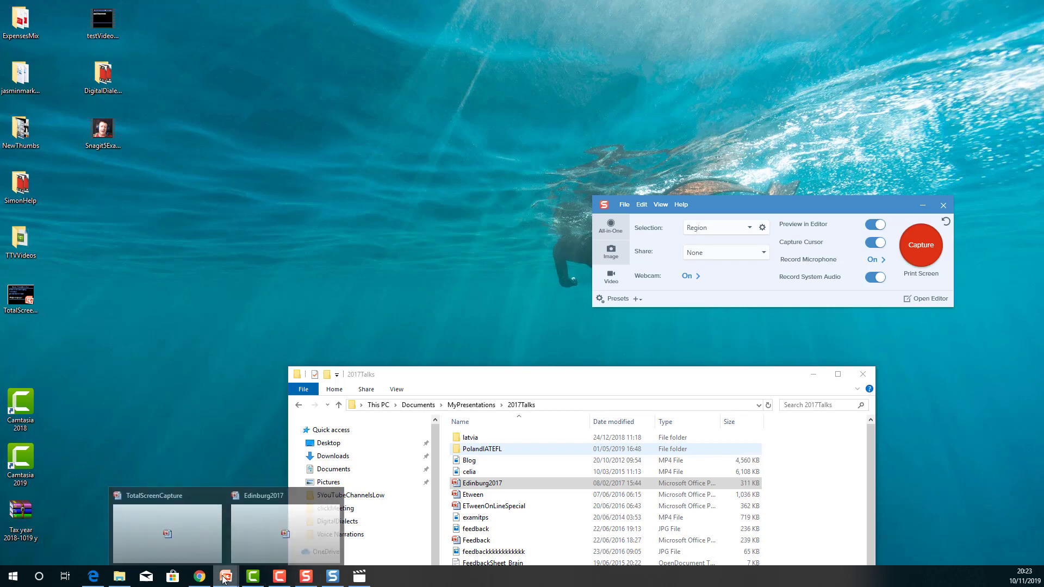
pyautogui.click(185, 538)
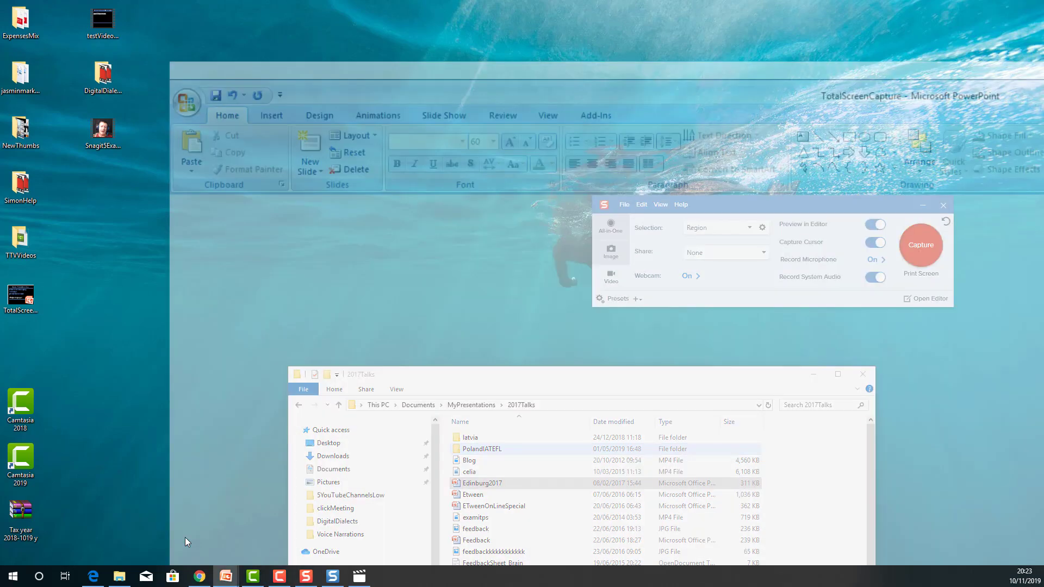
pyautogui.moveTo(226, 576)
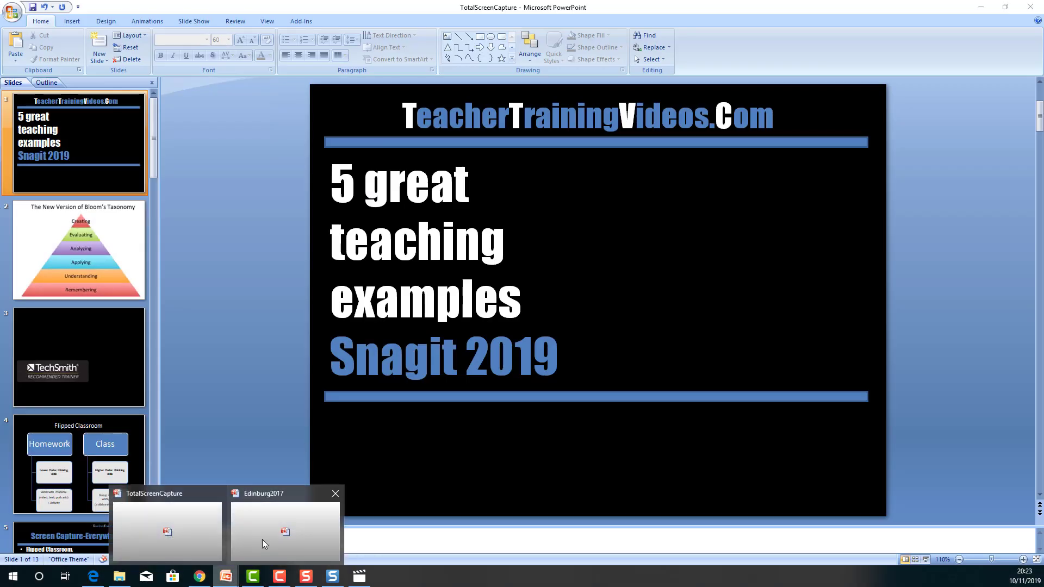
pyautogui.click(299, 520)
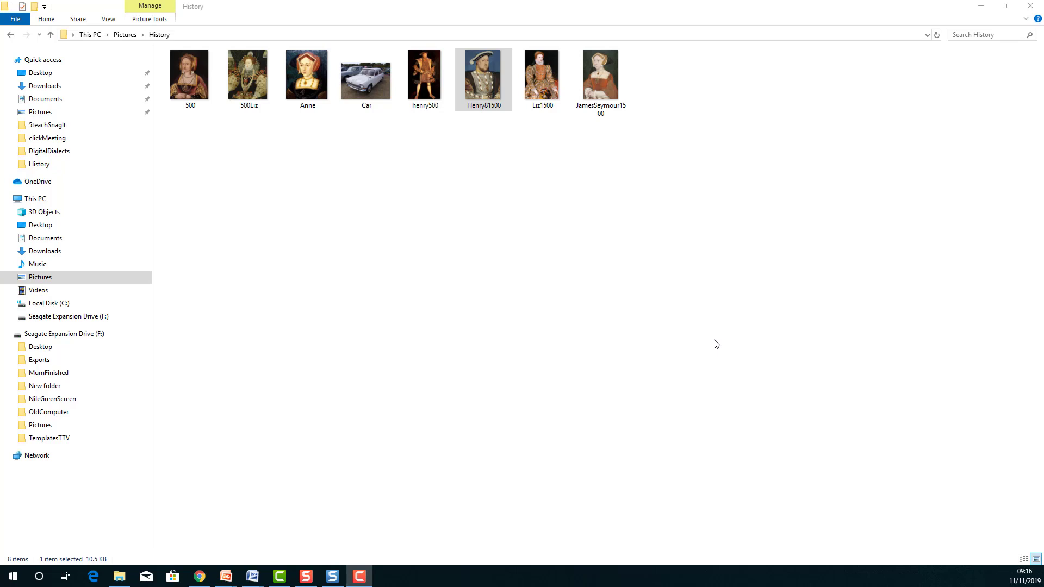
# View the Henry81500 picture from the History folder and browse on through JamesSeymour1500 to Liz1500
pyautogui.doubleClick(479, 75)
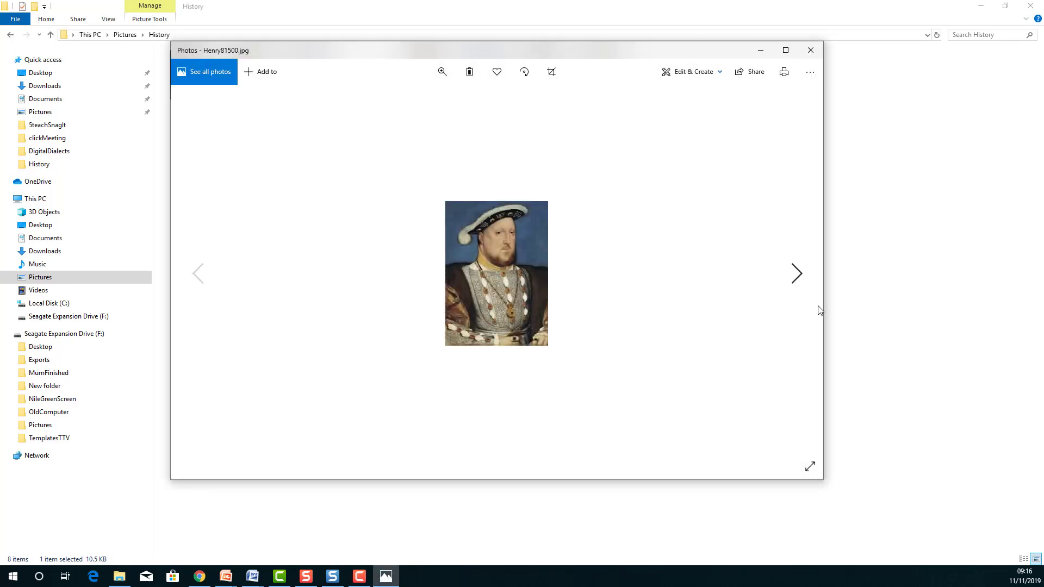
pyautogui.click(797, 277)
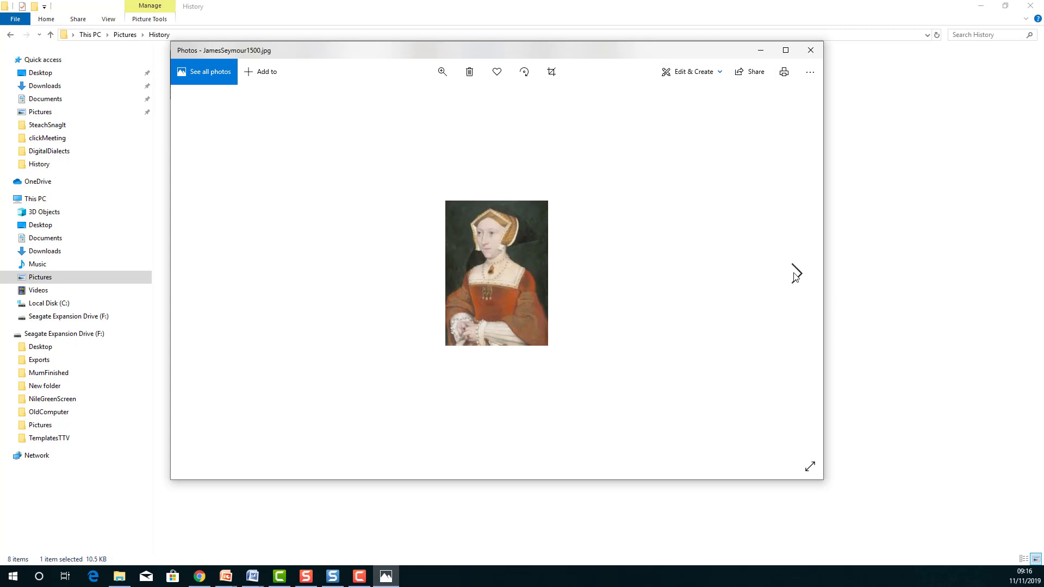
pyautogui.click(796, 273)
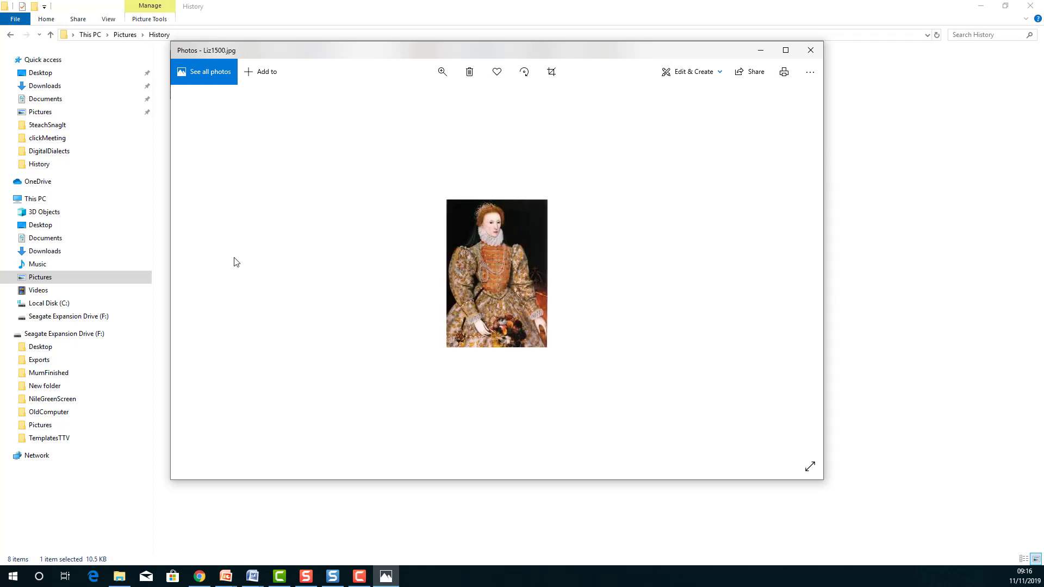
# Return to the Henry81500 picture and select a Snagit capture region of about 382 x 404 px around the portrait
pyautogui.click(199, 277)
pyautogui.click(199, 278)
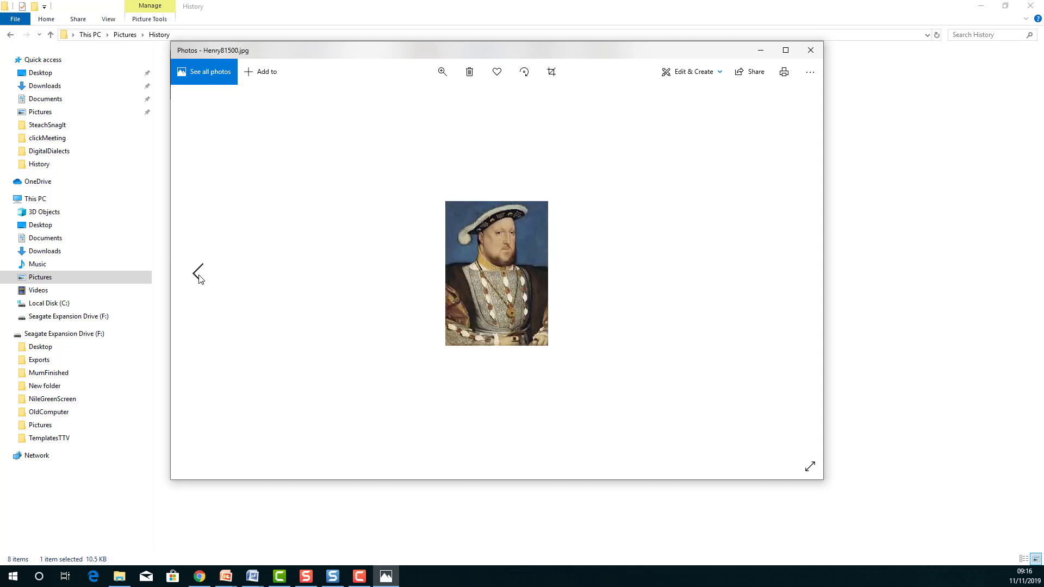
pyautogui.click(307, 578)
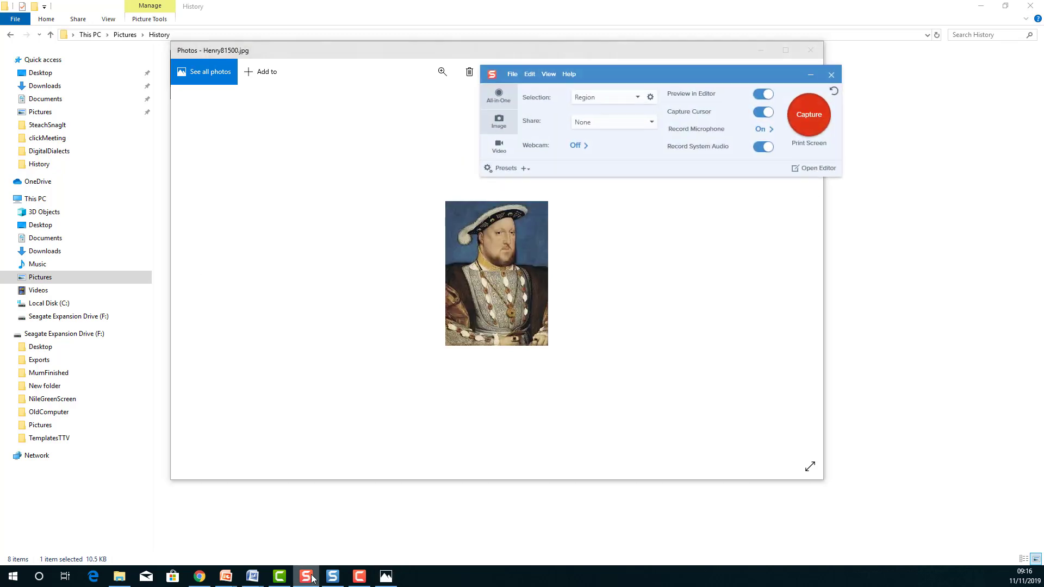
pyautogui.click(806, 115)
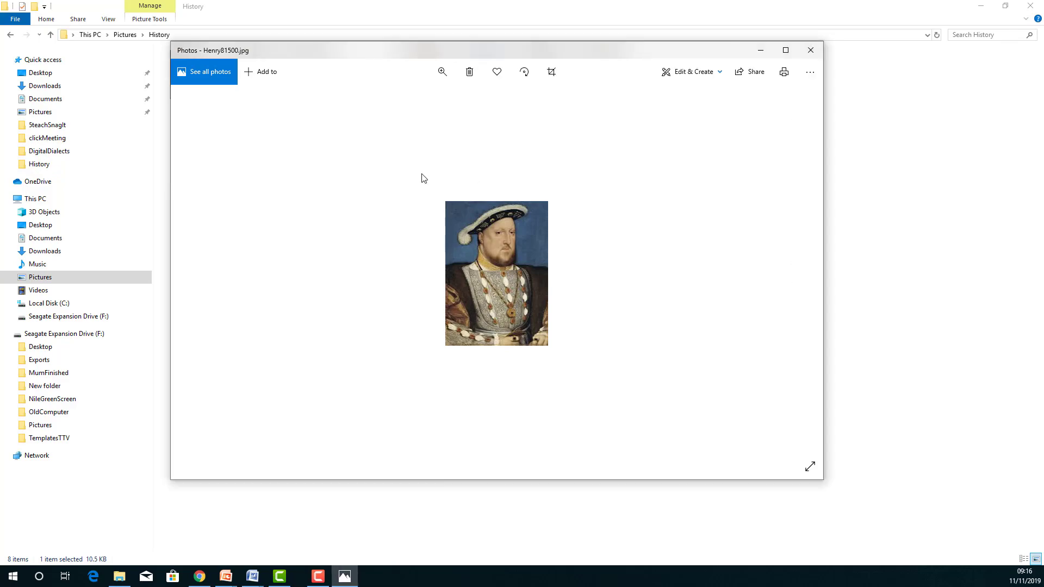
pyautogui.moveTo(391, 158); pyautogui.dragTo(598, 378)
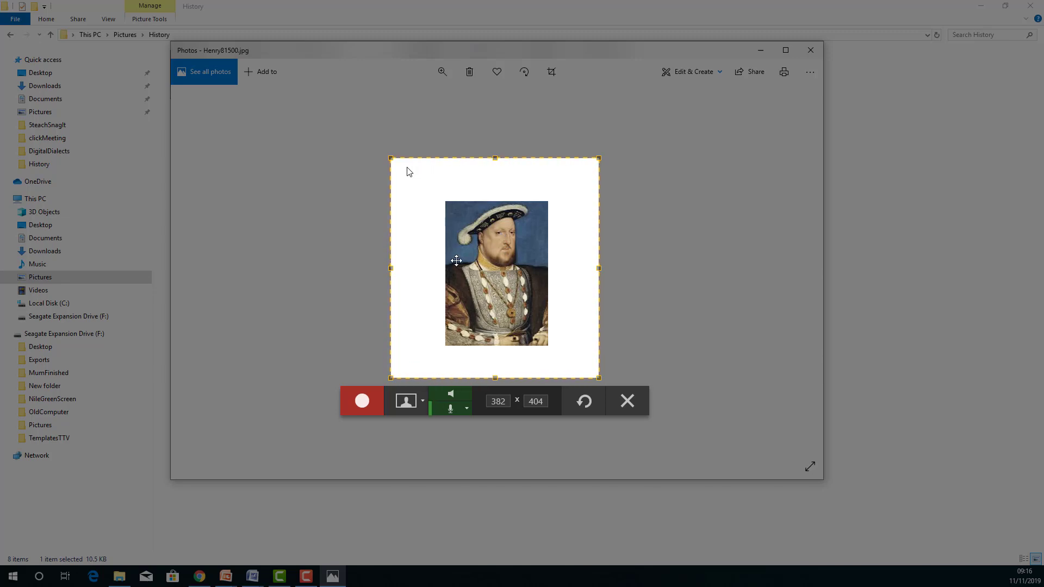
# Record a video of the selected region while advancing from Henry81500 through JamesSeymour1500 to Liz1500, and stop the recording
pyautogui.hotkey('shift', 'F9')
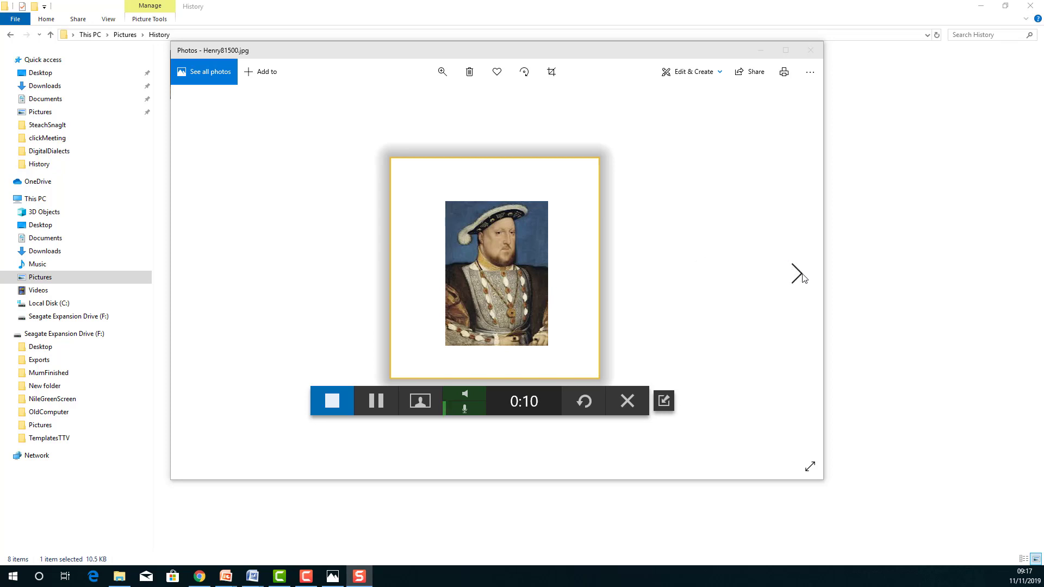
pyautogui.click(798, 273)
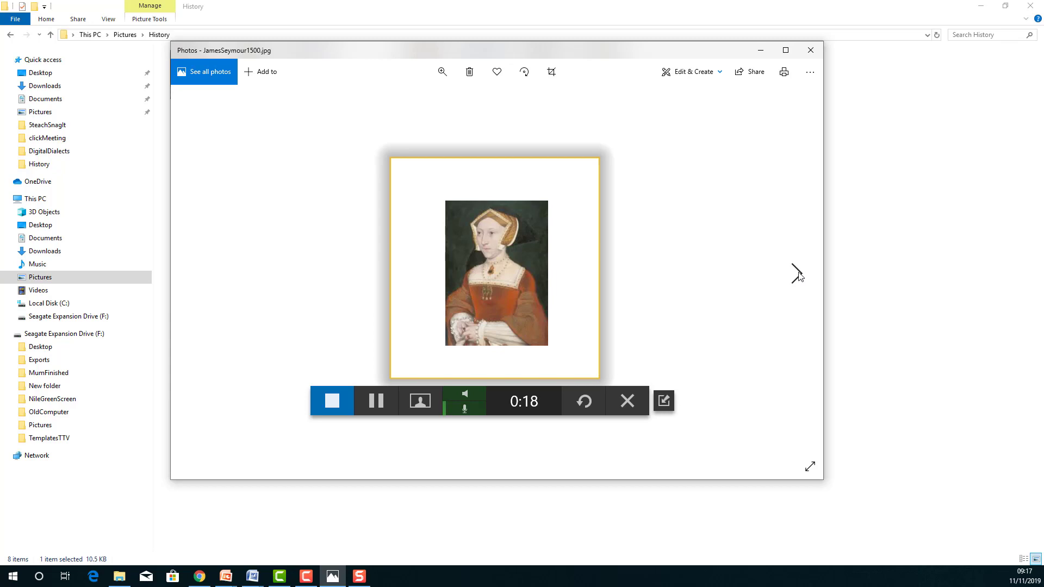
pyautogui.click(800, 275)
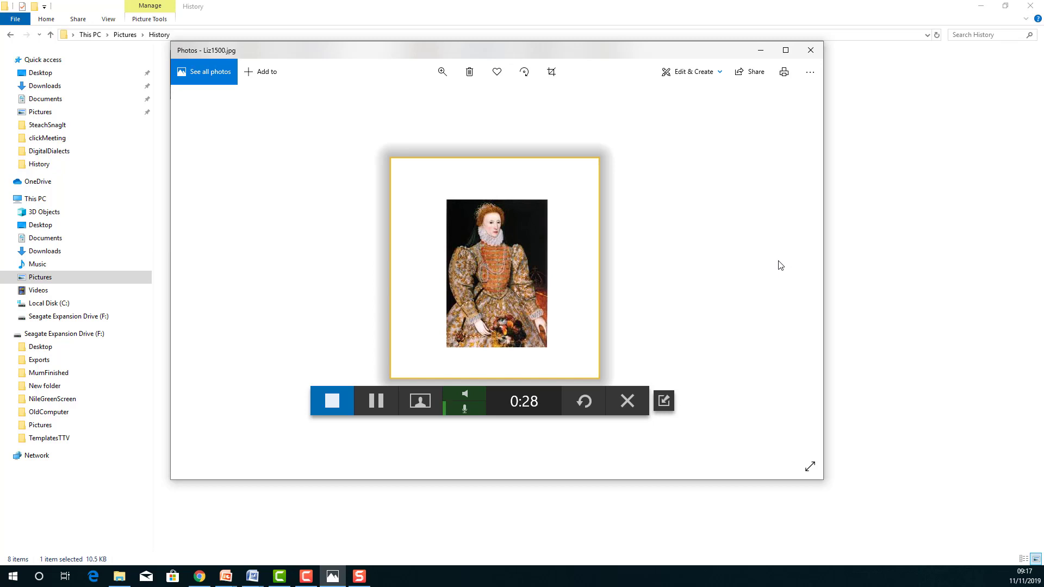
pyautogui.click(331, 405)
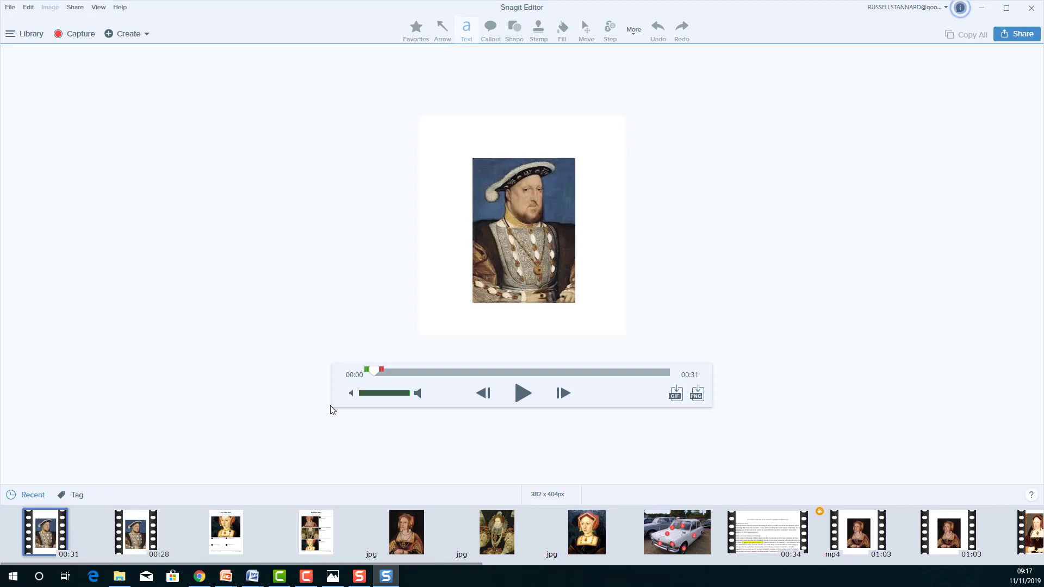
# Preview the recorded video briefly, pause it and scrub ahead to about 00:23
pyautogui.click(522, 394)
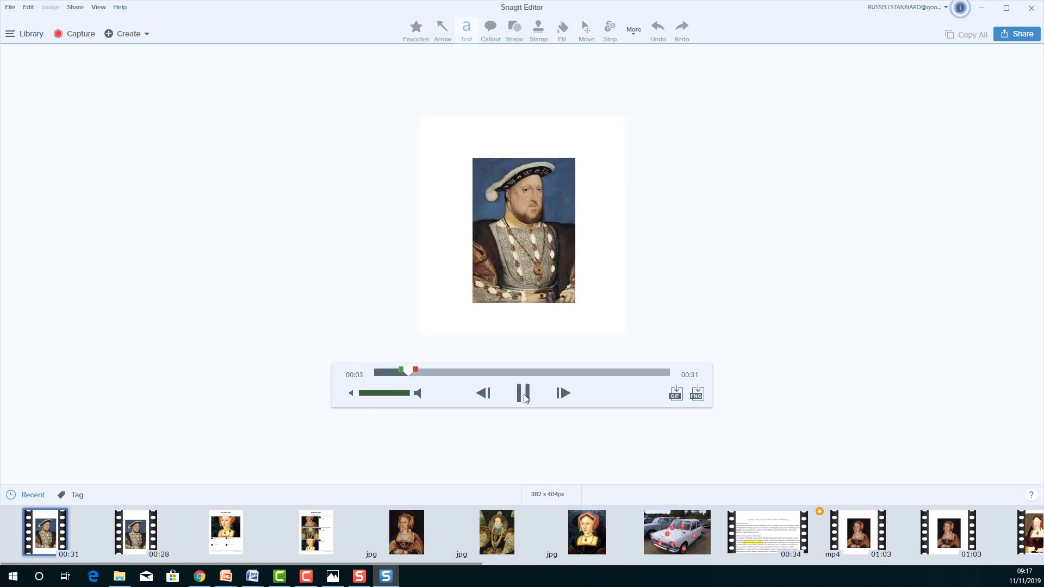
pyautogui.click(524, 394)
pyautogui.moveTo(423, 373); pyautogui.dragTo(599, 373)
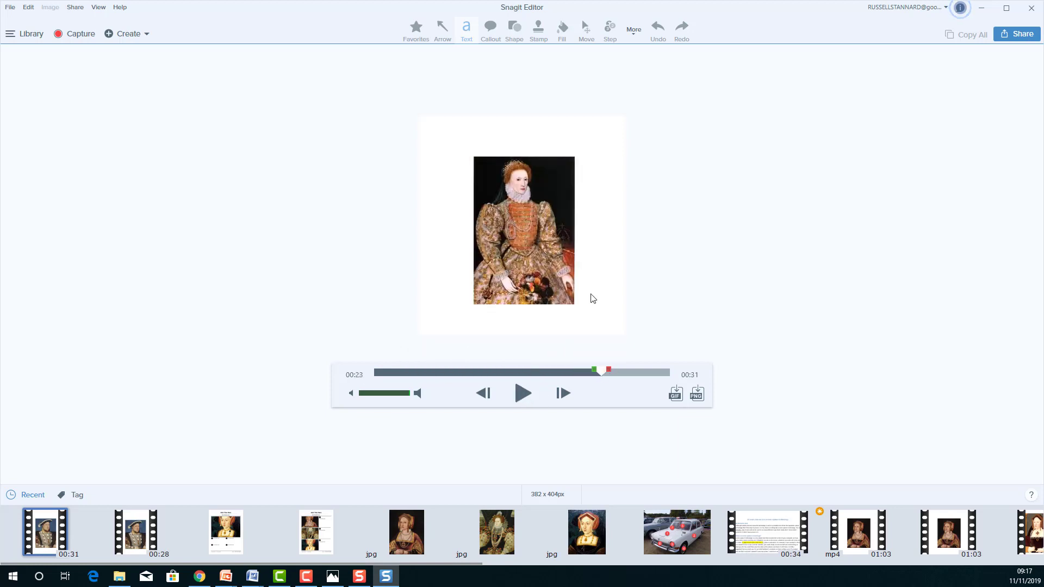
# Save the recording to the Desktop as an MP4 file named TudorVideo3
pyautogui.click(10, 8)
pyautogui.click(34, 99)
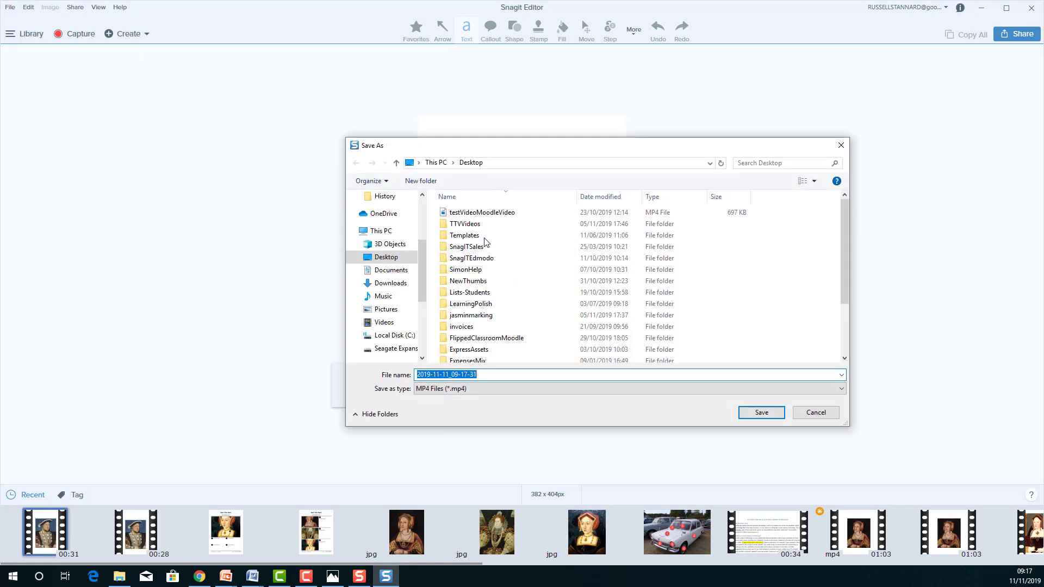
pyautogui.scroll(3, 412, 250)
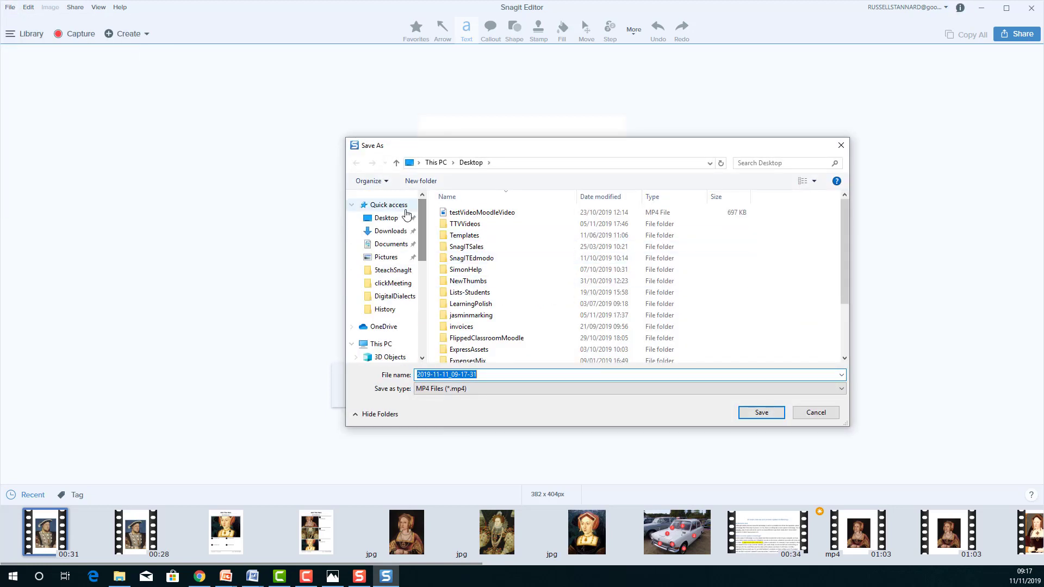
pyautogui.click(386, 217)
pyautogui.doubleClick(528, 377)
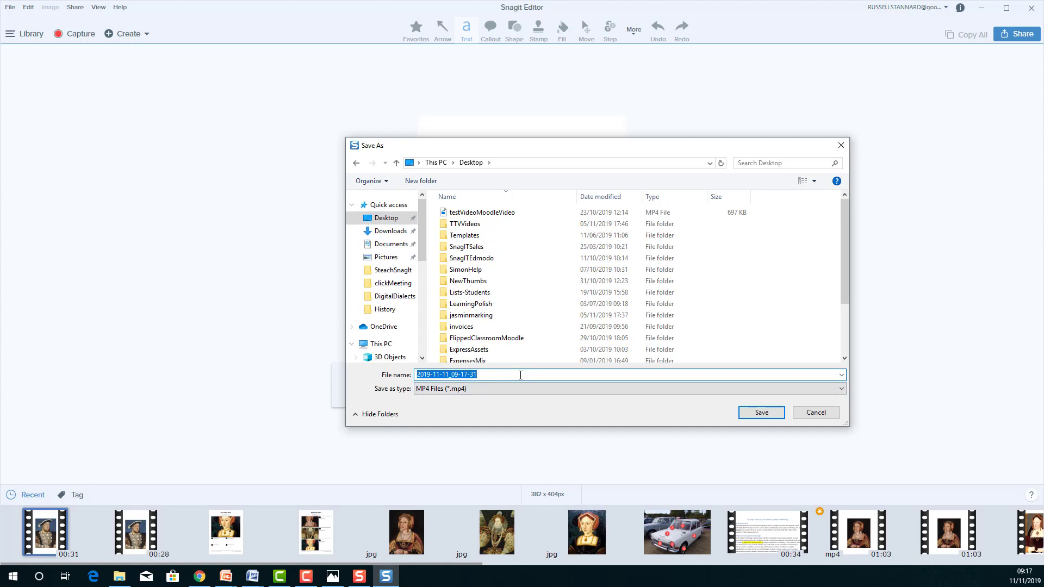
pyautogui.press('BackSpace')
pyautogui.write('Tudo')
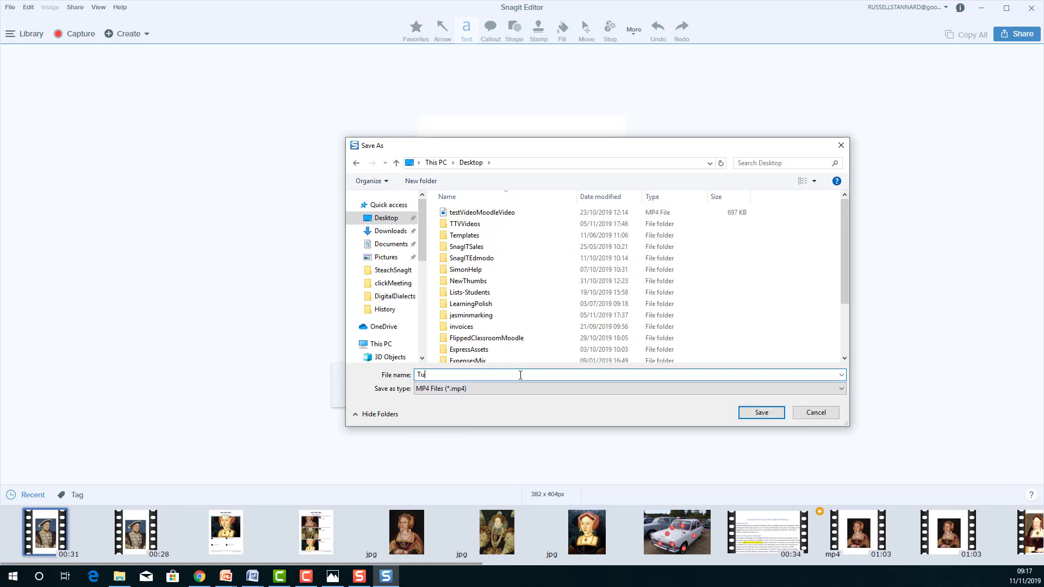
pyautogui.write('rVideo3')
pyautogui.click(760, 415)
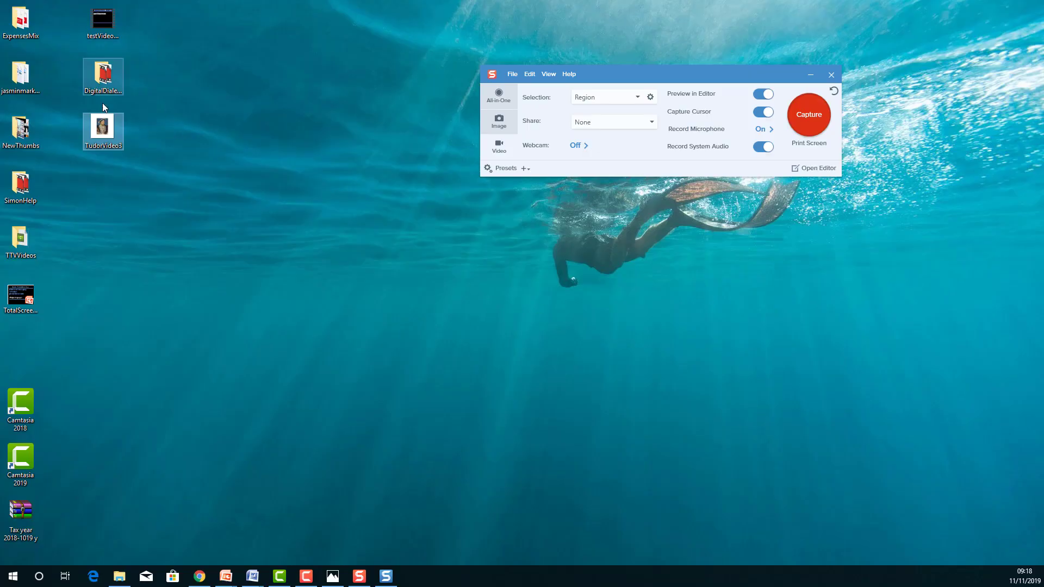
# Play TudorVideo3 from the desktop, pause it and scrub back and forth through the portraits
pyautogui.doubleClick(104, 127)
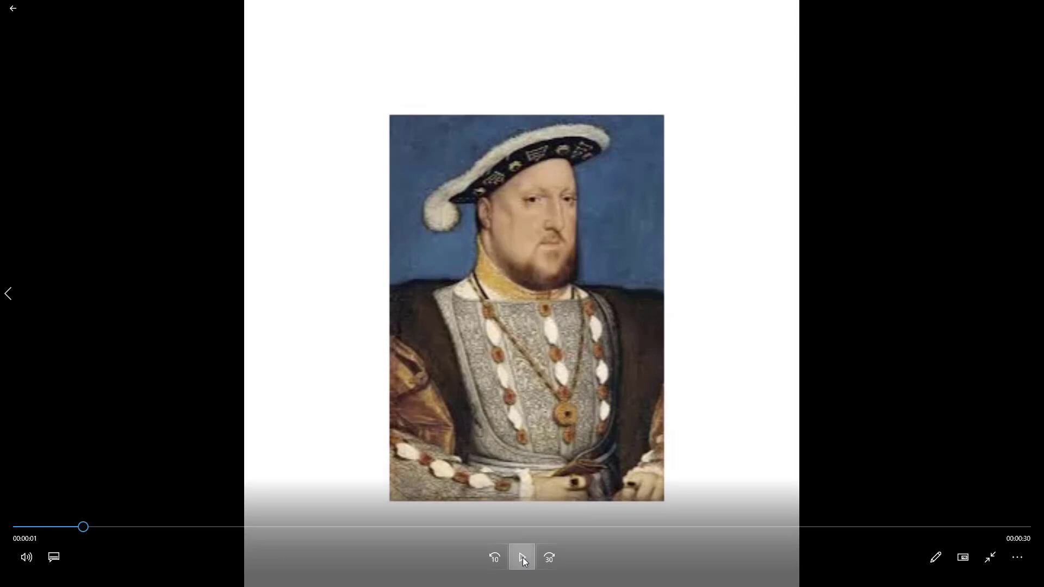
pyautogui.click(523, 557)
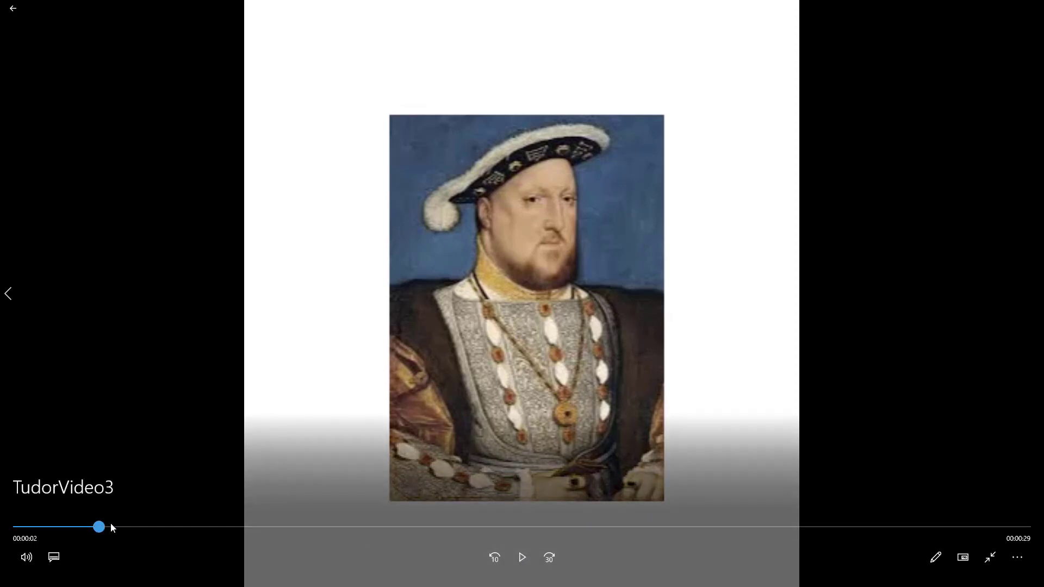
pyautogui.moveTo(279, 518); pyautogui.dragTo(763, 527)
pyautogui.moveTo(837, 524); pyautogui.dragTo(169, 526)
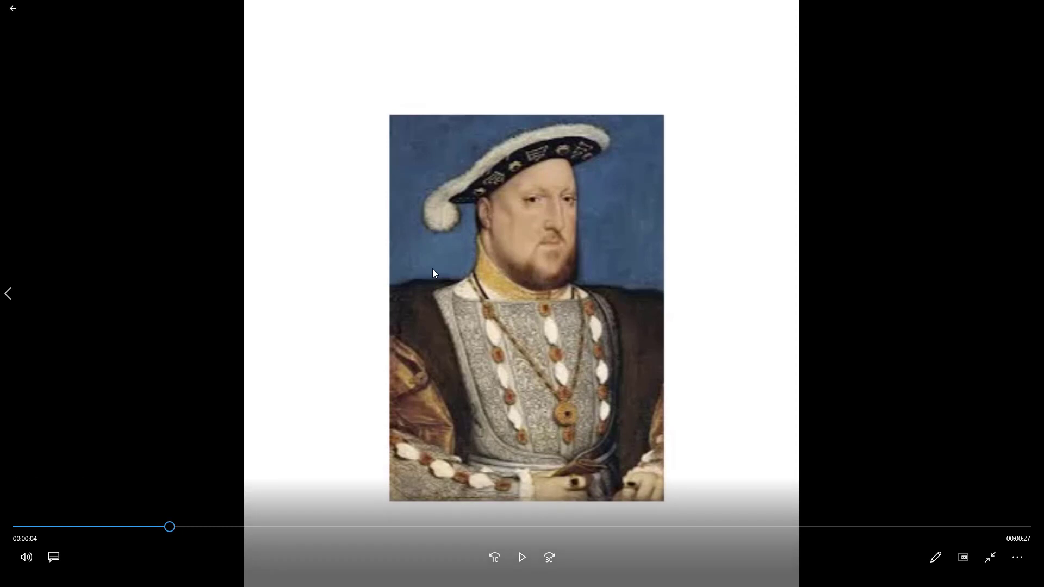
# Switch to Chrome and examine the usage rights filter options for the tudors image search
pyautogui.hotkey('alt', 'Tab')
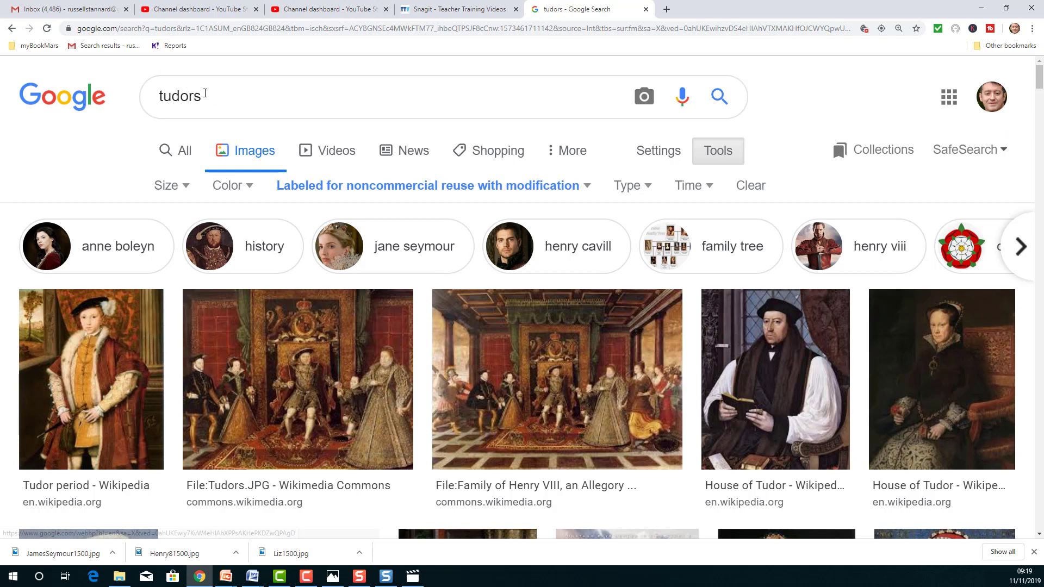
pyautogui.click(718, 154)
pyautogui.click(718, 154)
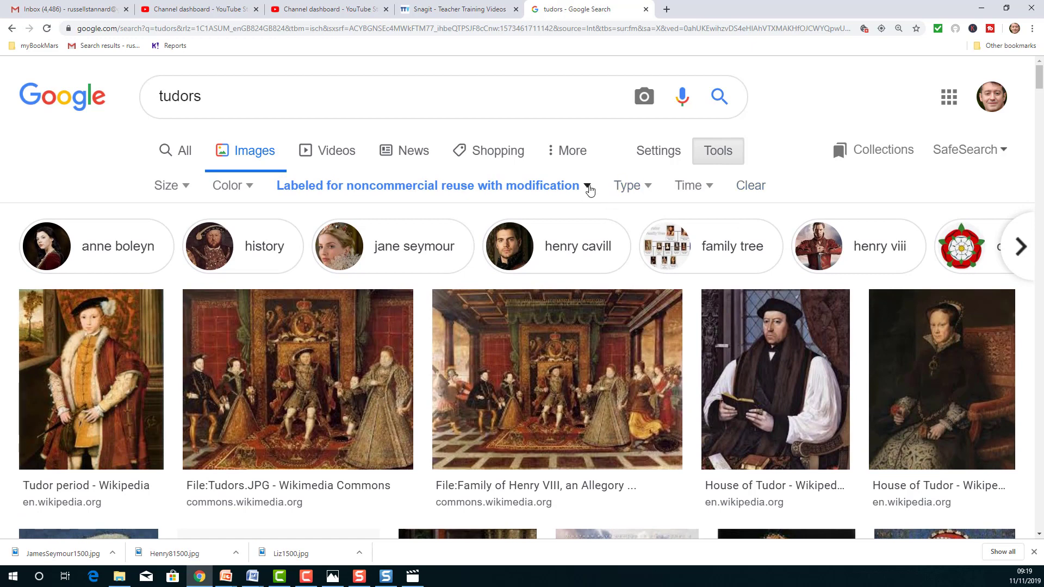
pyautogui.click(587, 186)
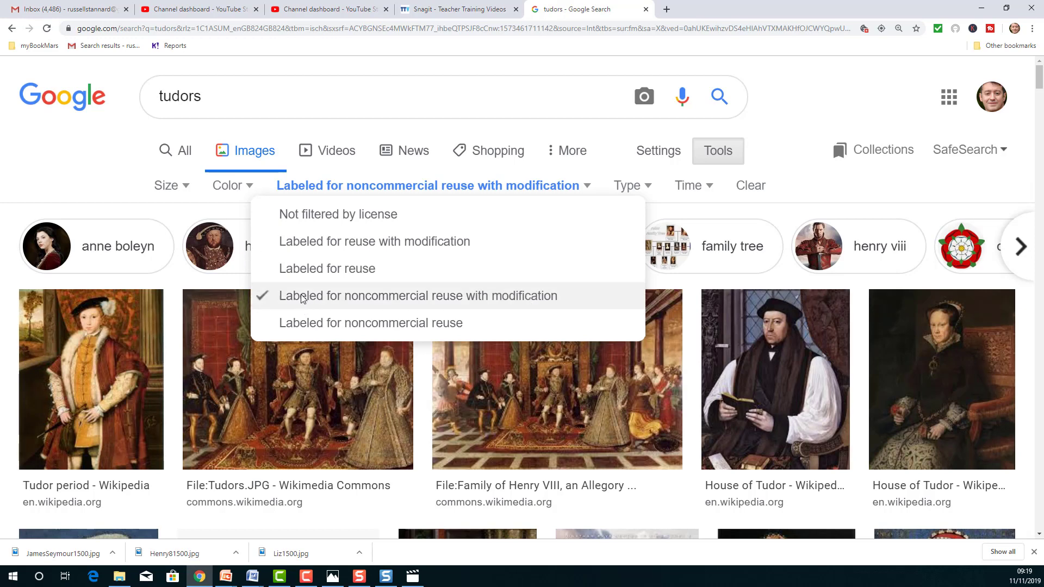
pyautogui.click(726, 275)
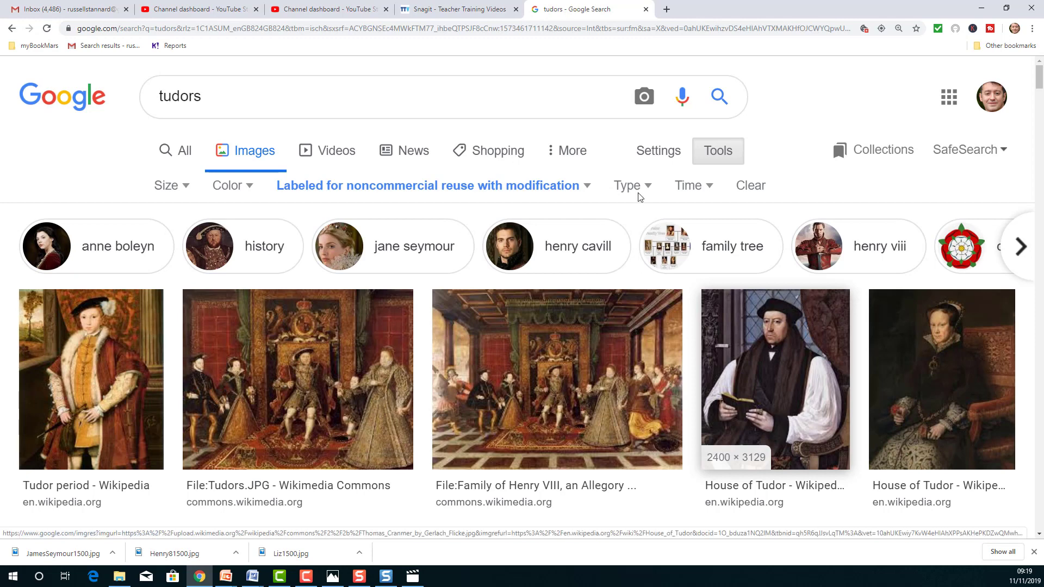
pyautogui.click(718, 151)
pyautogui.click(718, 152)
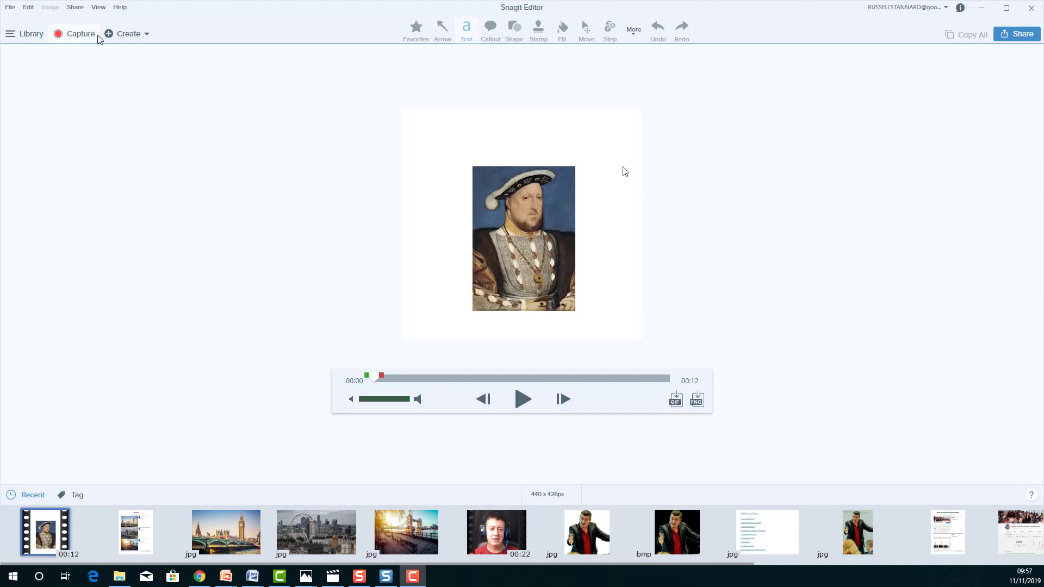
# Start sending the 12-second Henry VIII recording from Snagit Editor to YouTube
pyautogui.click(9, 7)
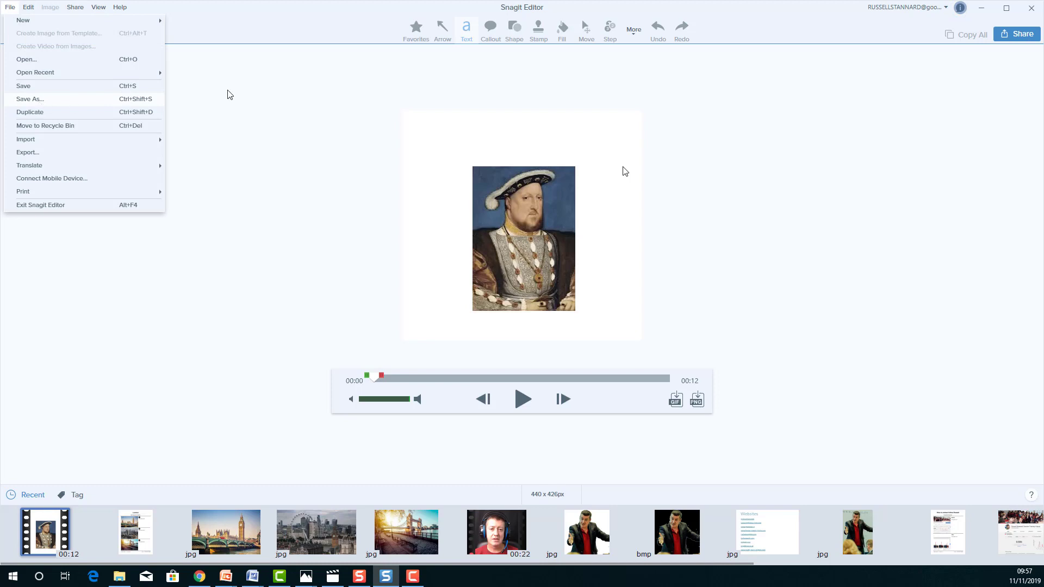
pyautogui.click(196, 92)
pyautogui.click(77, 8)
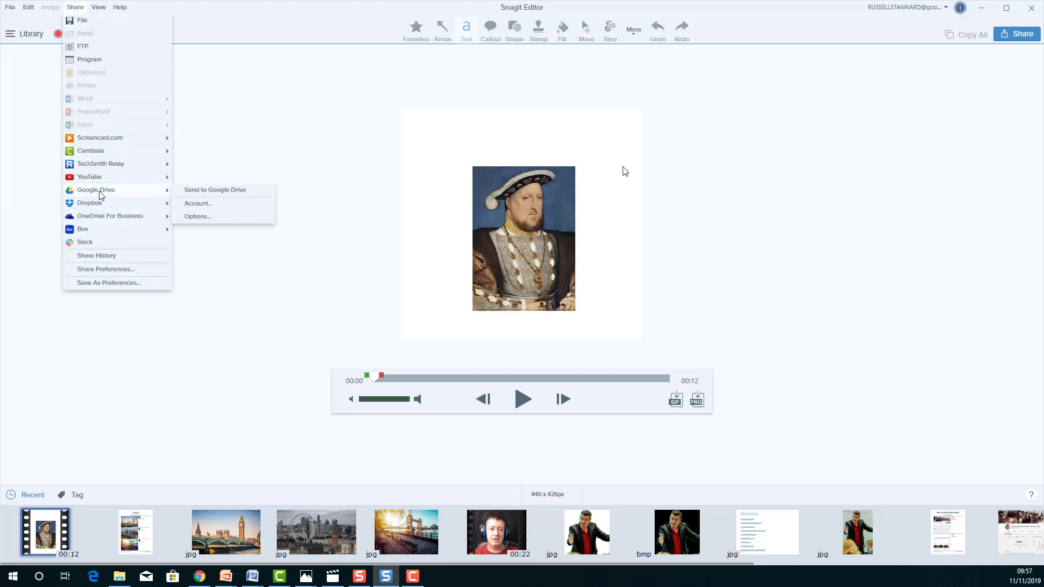
pyautogui.moveTo(91, 206)
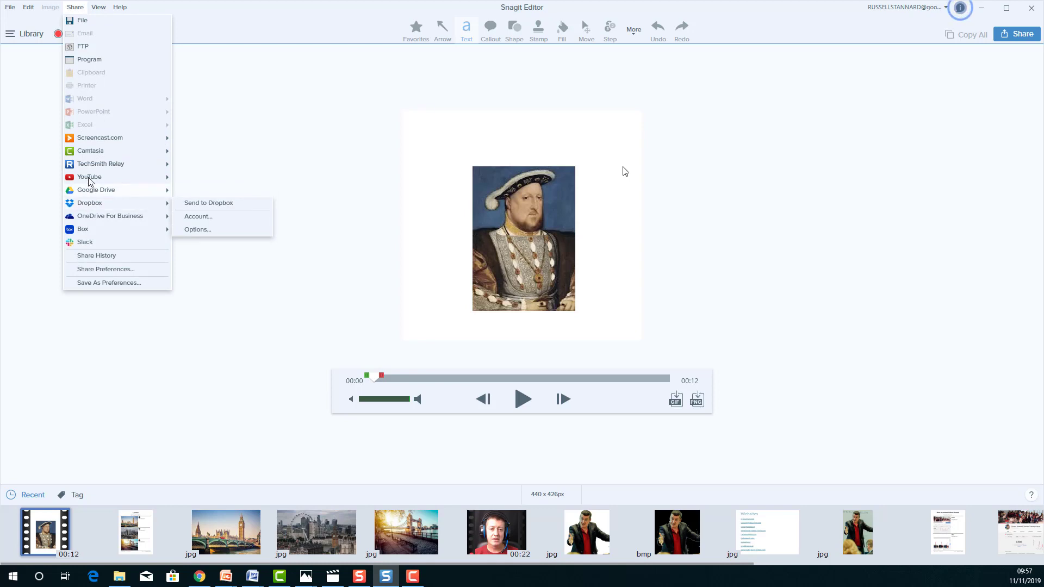
pyautogui.moveTo(91, 181)
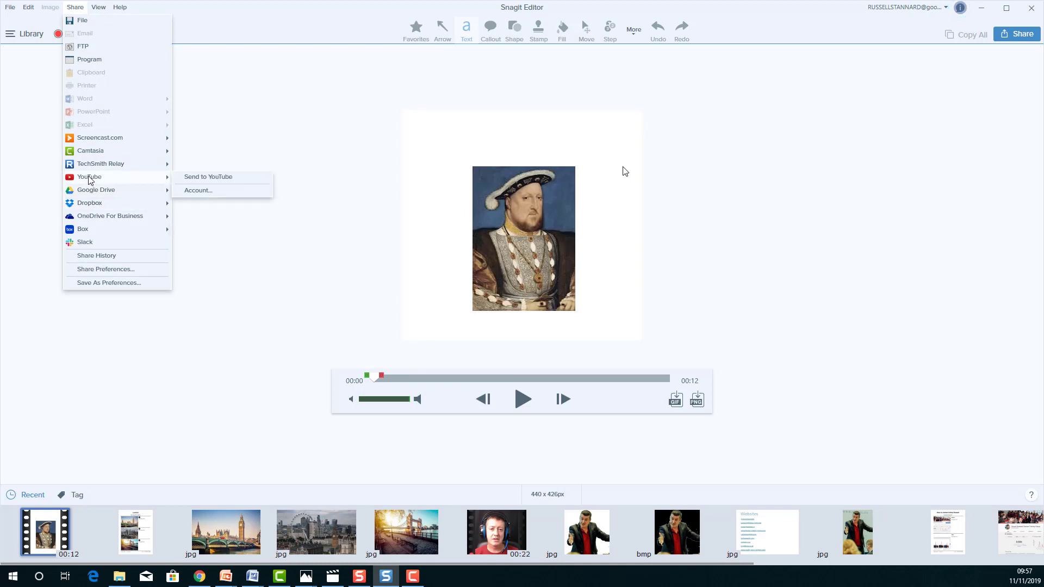
pyautogui.click(201, 177)
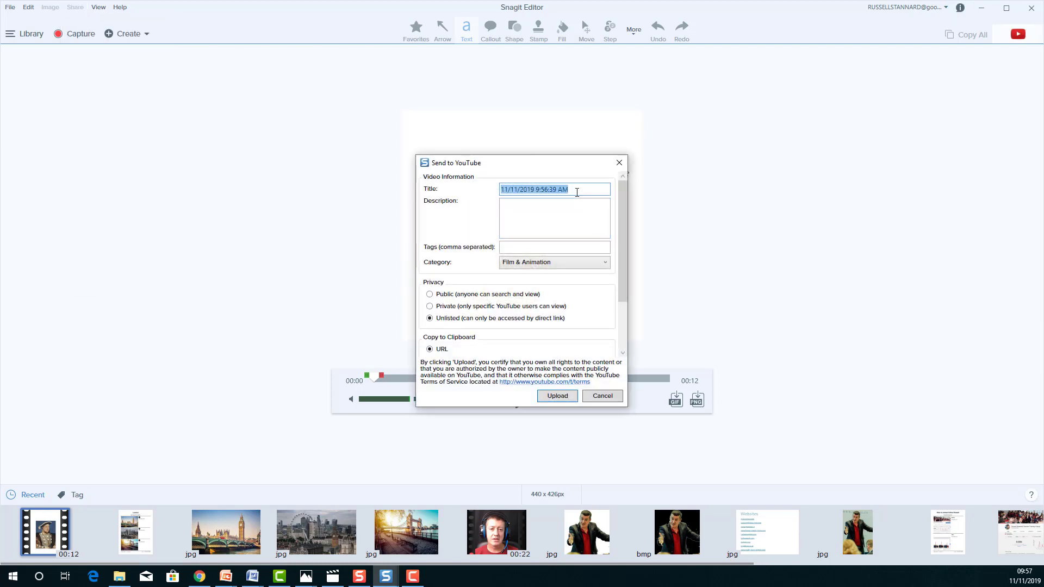
# Replace the YouTube video's default title with Tudors
pyautogui.click(577, 192)
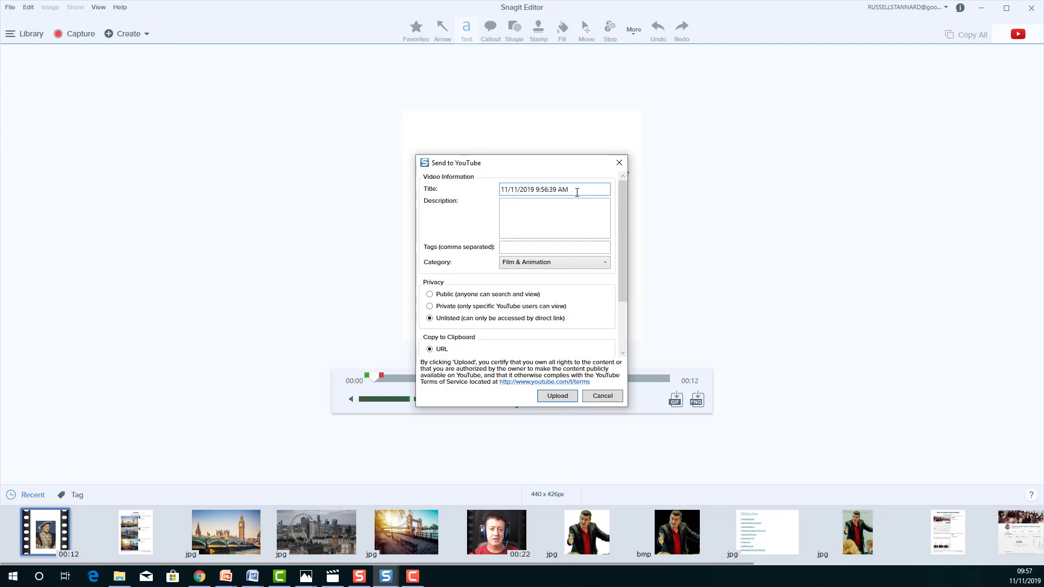
pyautogui.press('BackSpace')
pyautogui.press('BackSpace')
pyautogui.press('BackSpace')
pyautogui.press('BackSpace')
pyautogui.press('BackSpace')
pyautogui.press('BackSpace')
pyautogui.press('BackSpace')
pyautogui.press('BackSpace')
pyautogui.press('BackSpace')
pyautogui.press('BackSpace')
pyautogui.press('BackSpace')
pyautogui.press('BackSpace')
pyautogui.press('BackSpace')
pyautogui.press('BackSpace')
pyautogui.press('BackSpace')
pyautogui.press('BackSpace')
pyautogui.press('BackSpace')
pyautogui.press('BackSpace')
pyautogui.press('BackSpace')
pyautogui.press('BackSpace')
pyautogui.write('Tudors')
# Enter Tudors as both the description and the tag, and upload the video to YouTube
pyautogui.click(564, 213)
pyautogui.write('Tudors')
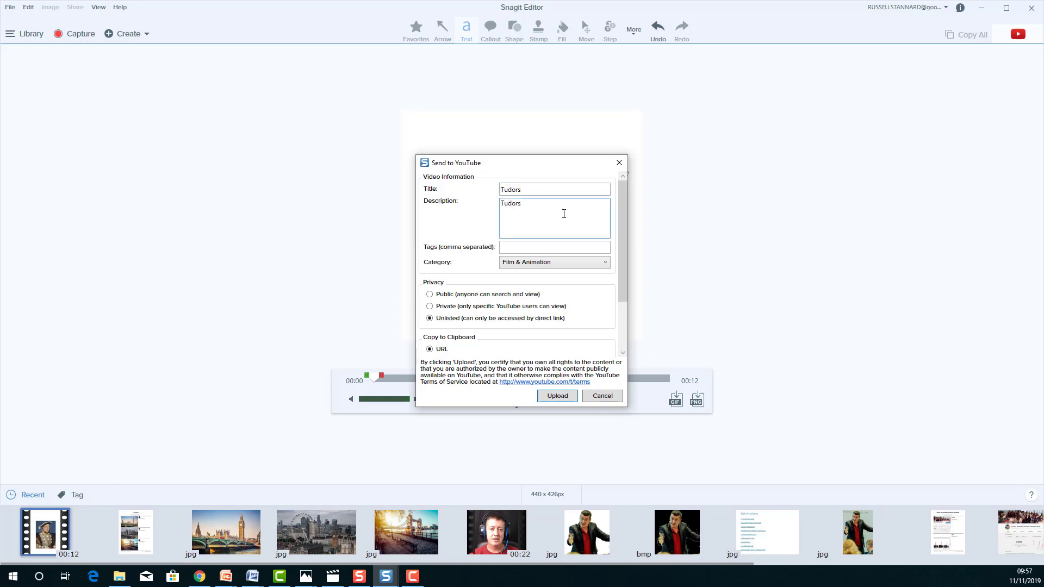
pyautogui.click(548, 249)
pyautogui.write('Tu')
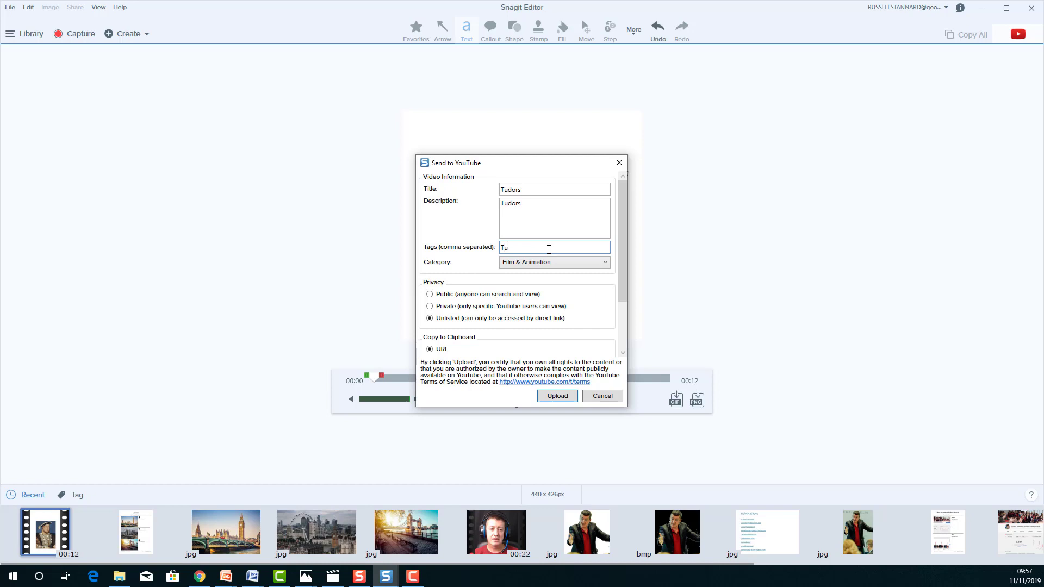
pyautogui.write('dors')
pyautogui.click(557, 396)
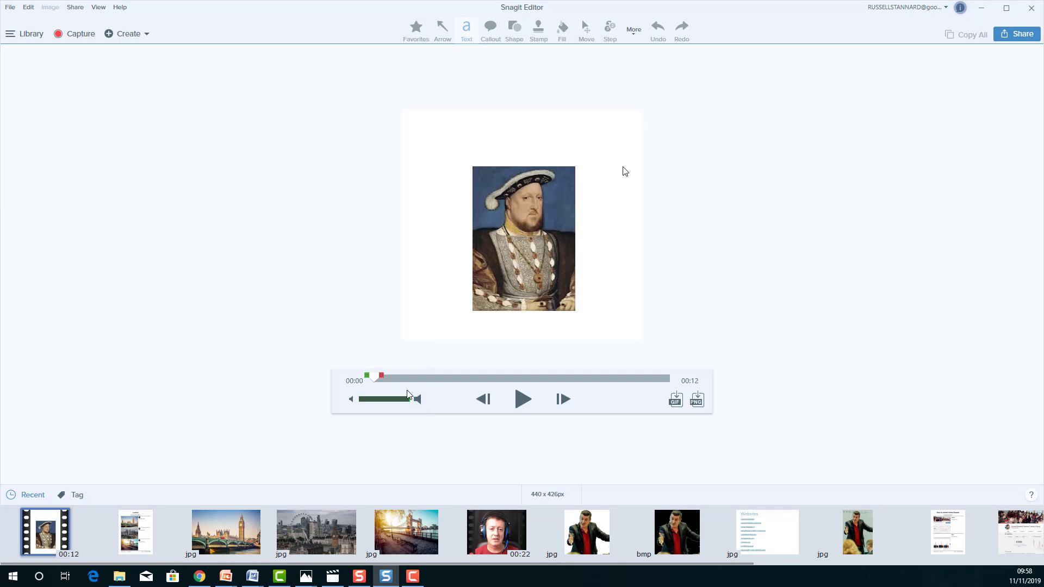
# Switch to Chrome and paste the copied YouTube video link into the new tab's address bar
pyautogui.hotkey('alt', 'Tab')
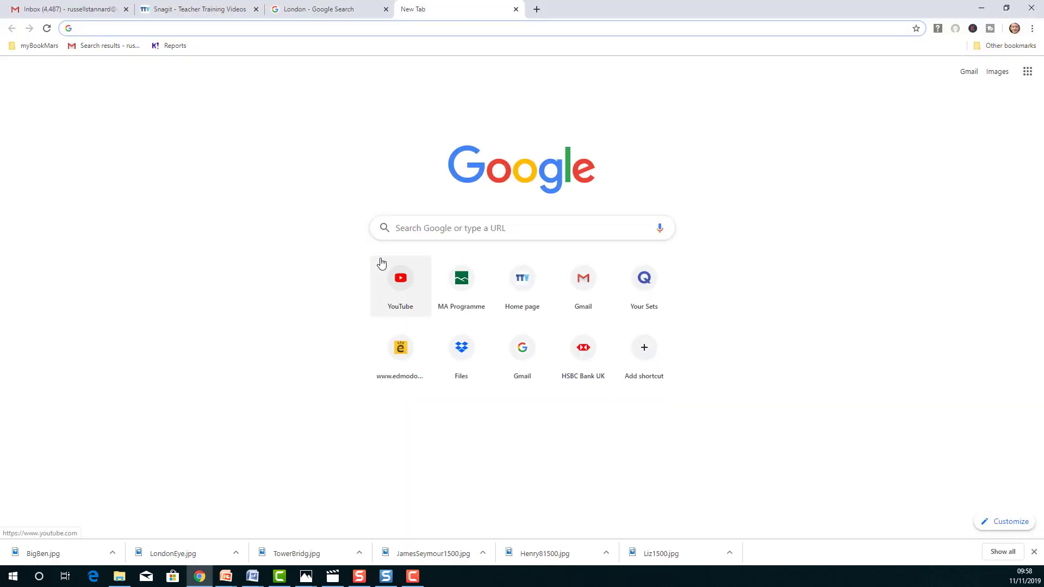
pyautogui.rightClick(79, 27)
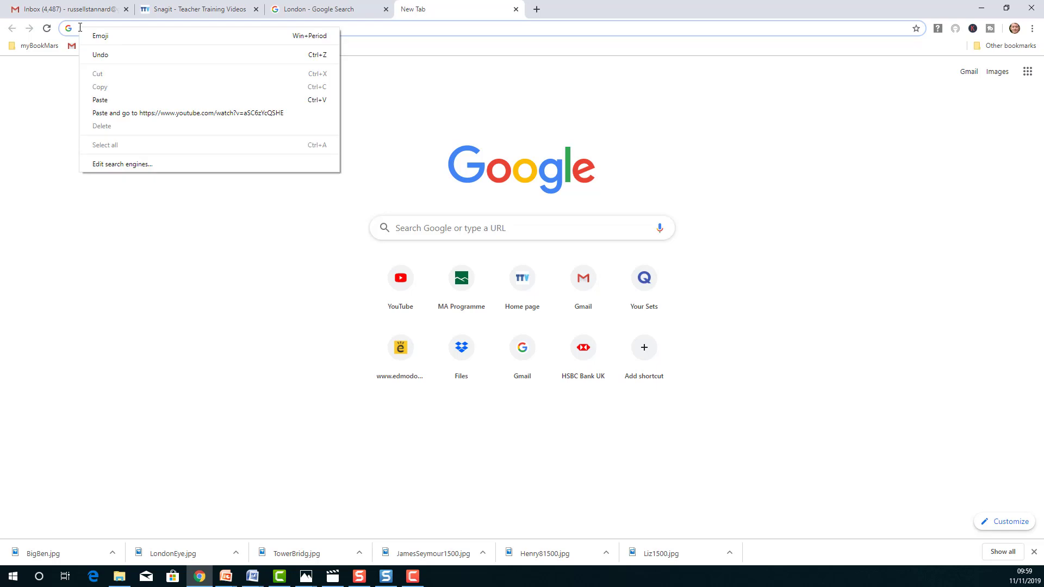
pyautogui.click(109, 101)
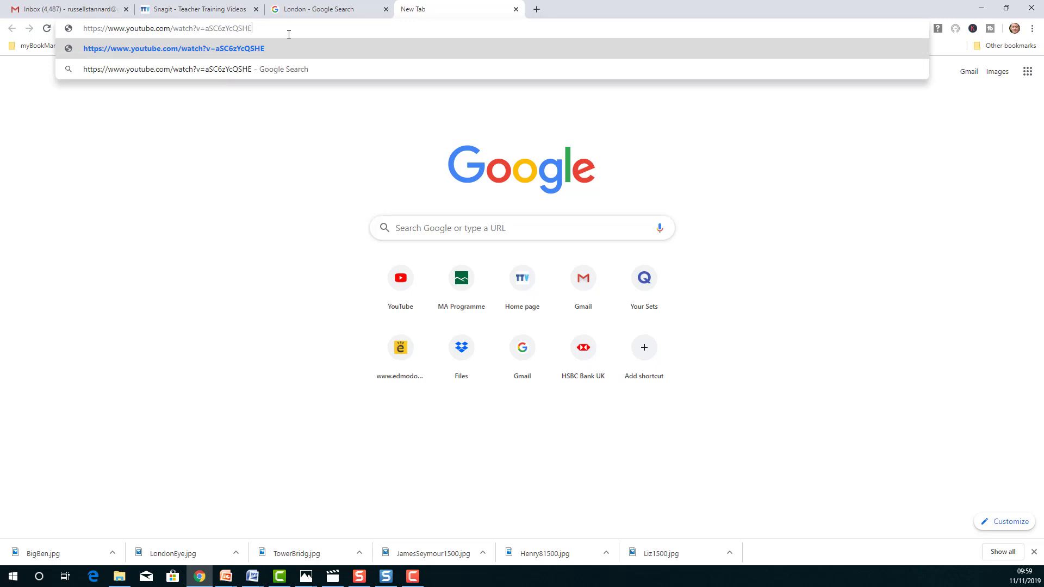
# Load the pasted YouTube link and pause the Tudors video
pyautogui.press('Return')
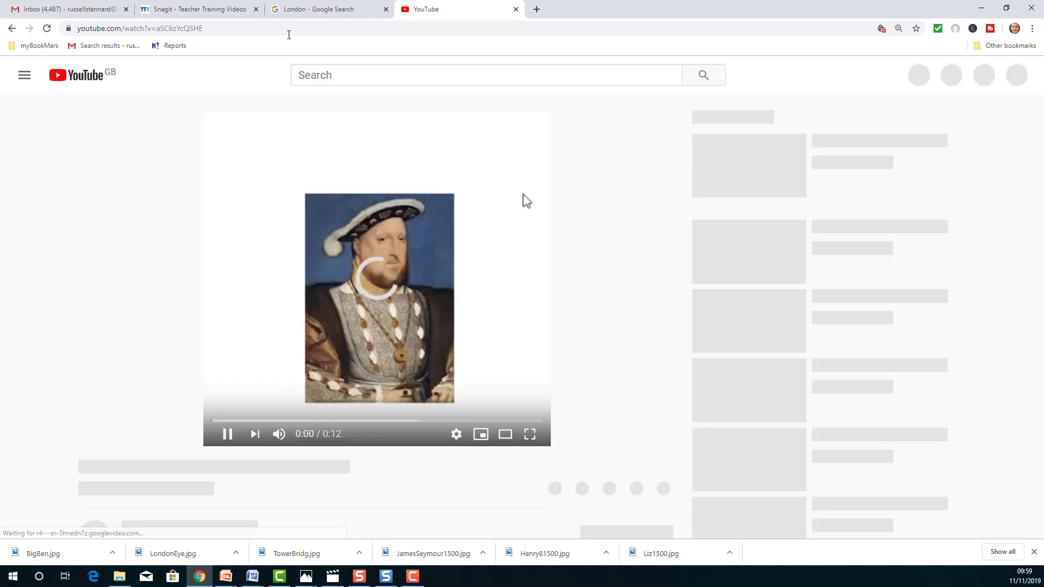
pyautogui.click(220, 435)
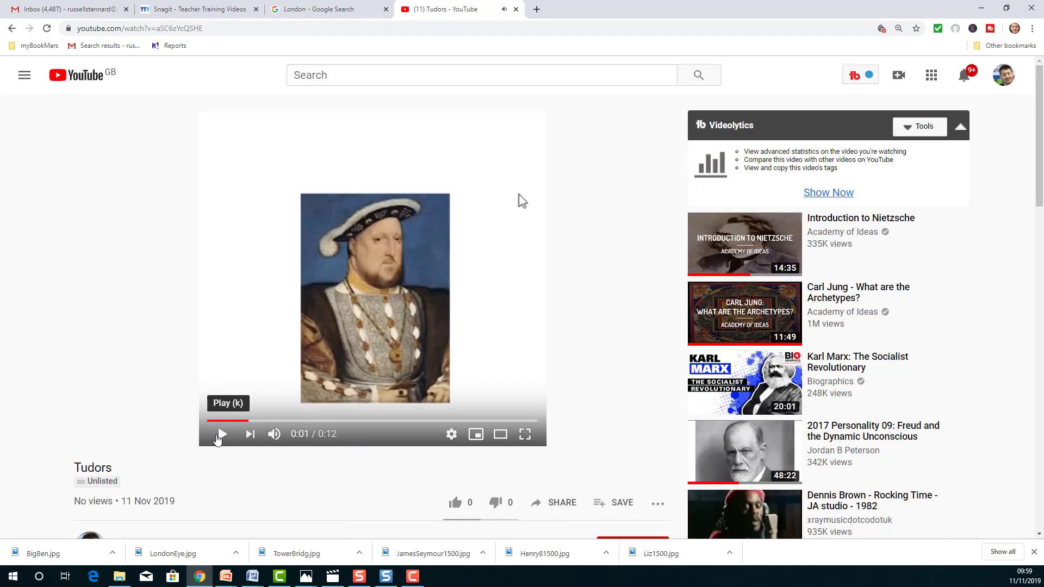
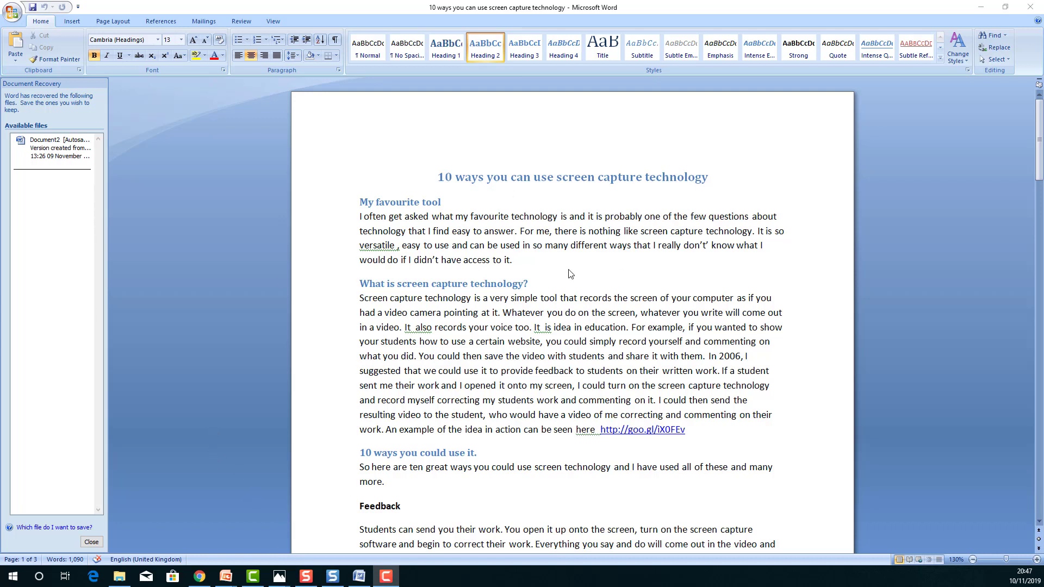
# Highlight in yellow "It also records your voice too. It", the Lecture heading with its first sentence, and "Sometimes it is not sufficient to simply present"
pyautogui.moveTo(1038, 146)
pyautogui.mouseDown()
pyautogui.moveTo(1035, 296)
pyautogui.moveTo(1035, 158)
pyautogui.mouseUp()
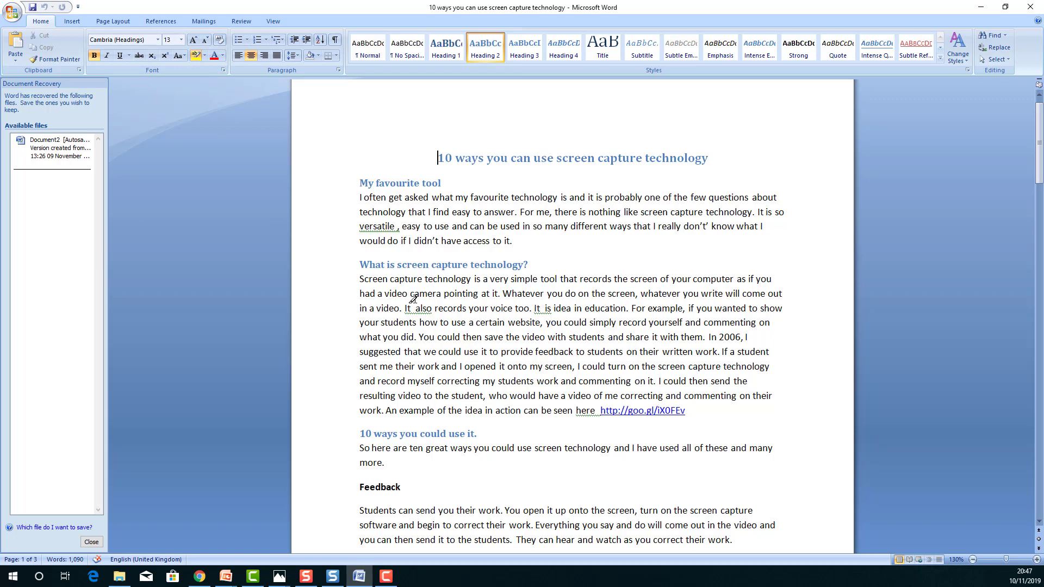
pyautogui.moveTo(406, 309); pyautogui.dragTo(537, 308)
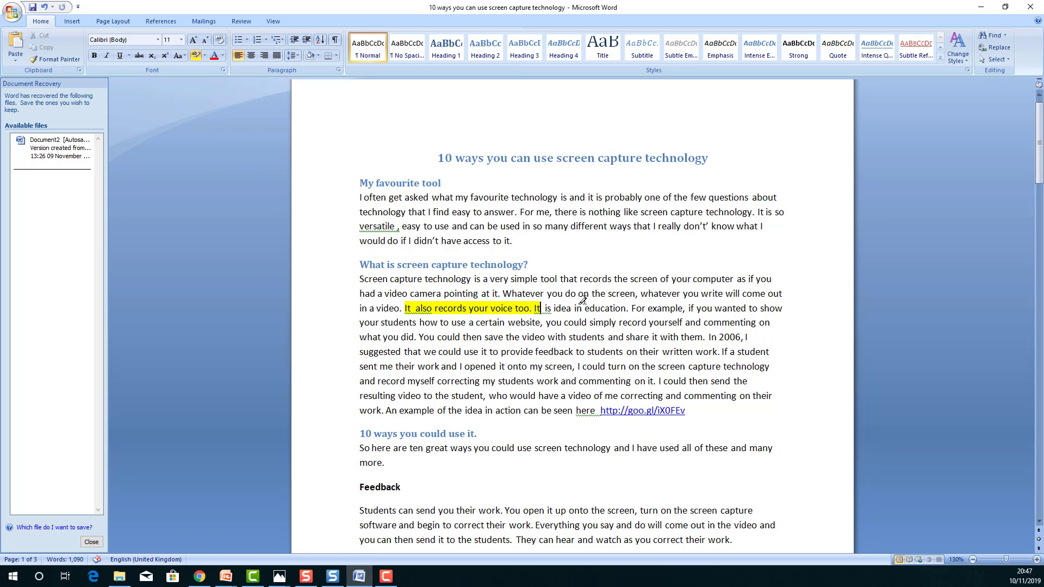
pyautogui.moveTo(1039, 155); pyautogui.dragTo(1024, 192)
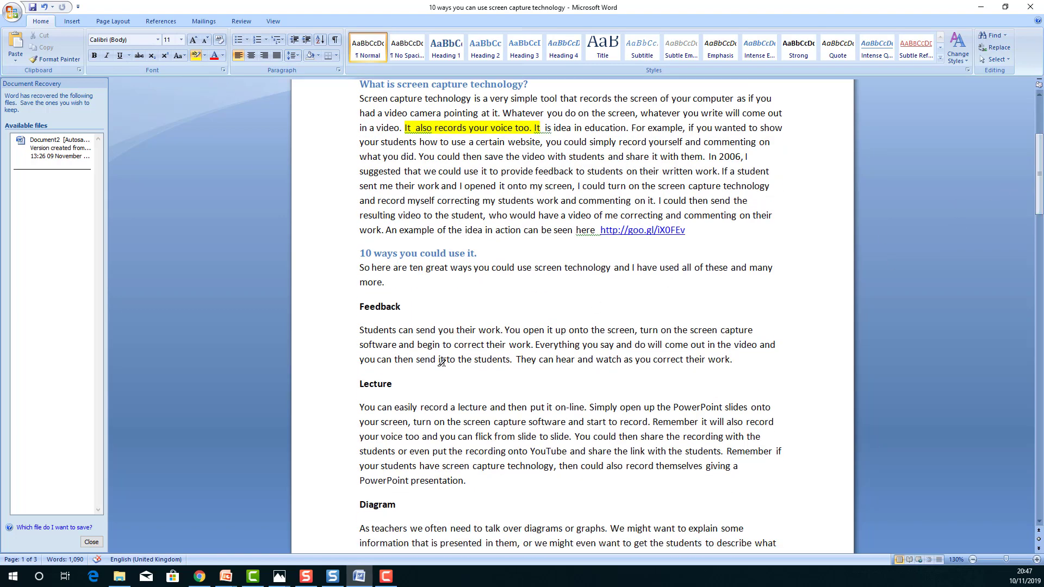
pyautogui.moveTo(360, 383); pyautogui.dragTo(586, 409)
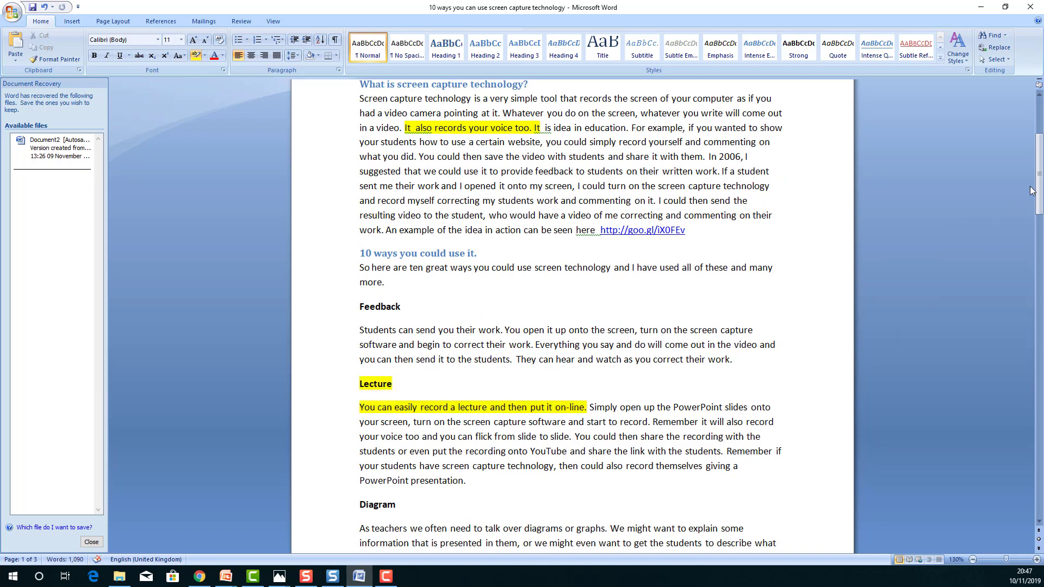
pyautogui.scroll(-8, 588, 407)
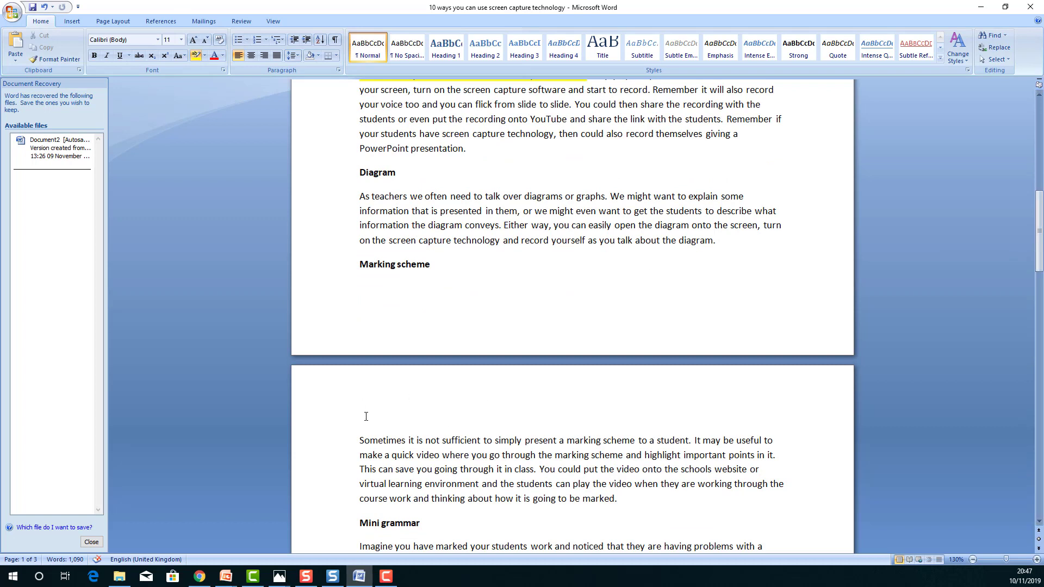
pyautogui.moveTo(363, 438); pyautogui.dragTo(557, 441)
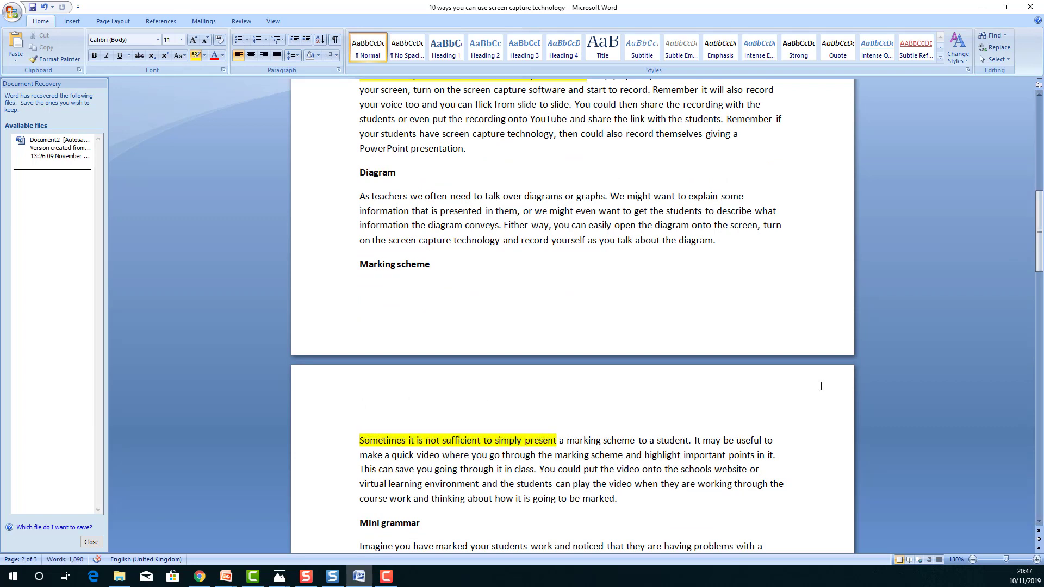
# Return to the start of the document and bring up Snagit's capture window over it from Snagit Editor
pyautogui.moveTo(1033, 228)
pyautogui.mouseDown()
pyautogui.moveTo(1034, 131)
pyautogui.moveTo(1030, 246)
pyautogui.mouseUp()
pyautogui.scroll(13, 1030, 247)
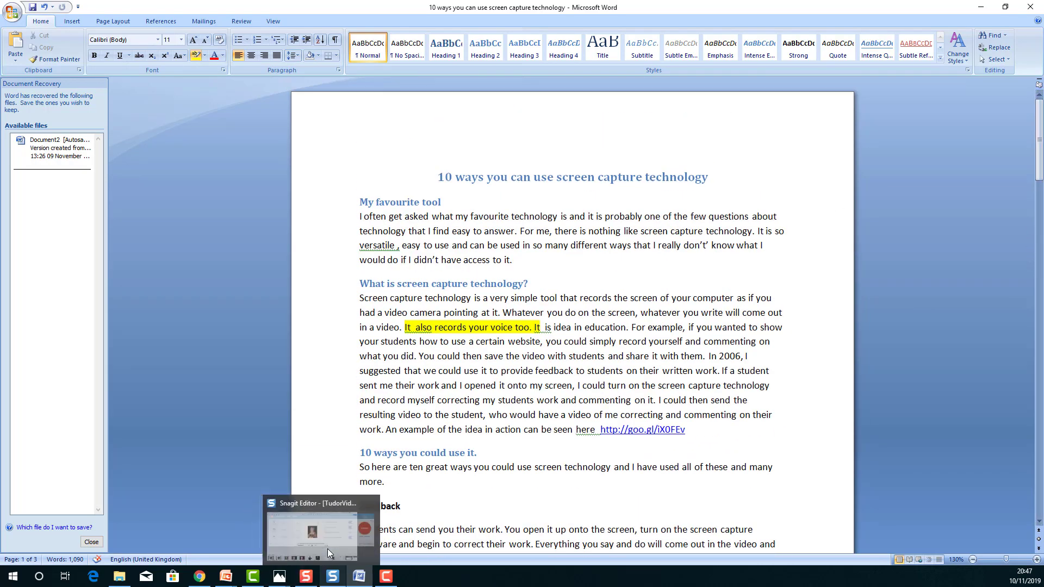
pyautogui.click(328, 549)
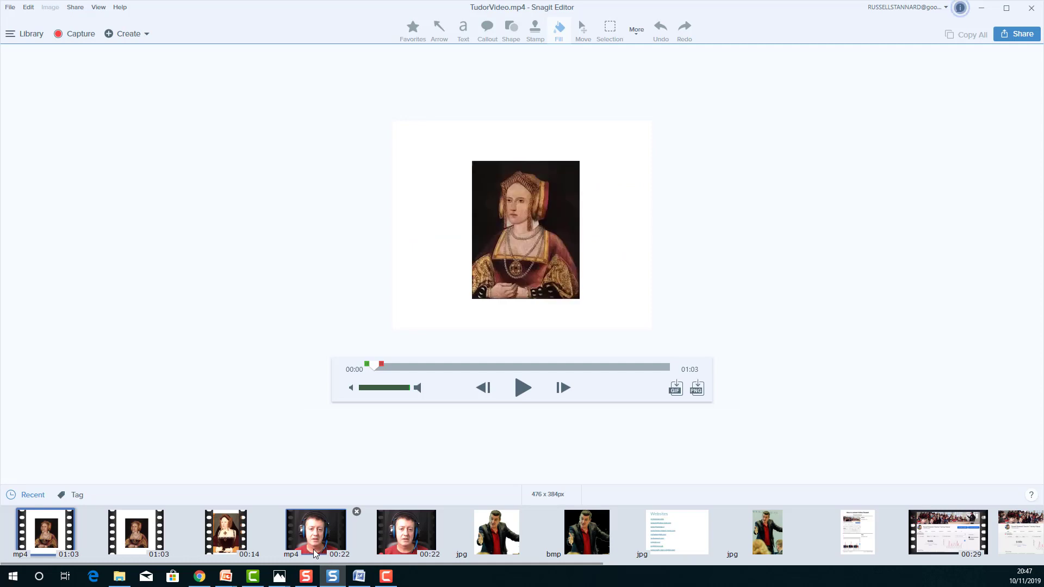
pyautogui.click(80, 35)
pyautogui.click(992, 9)
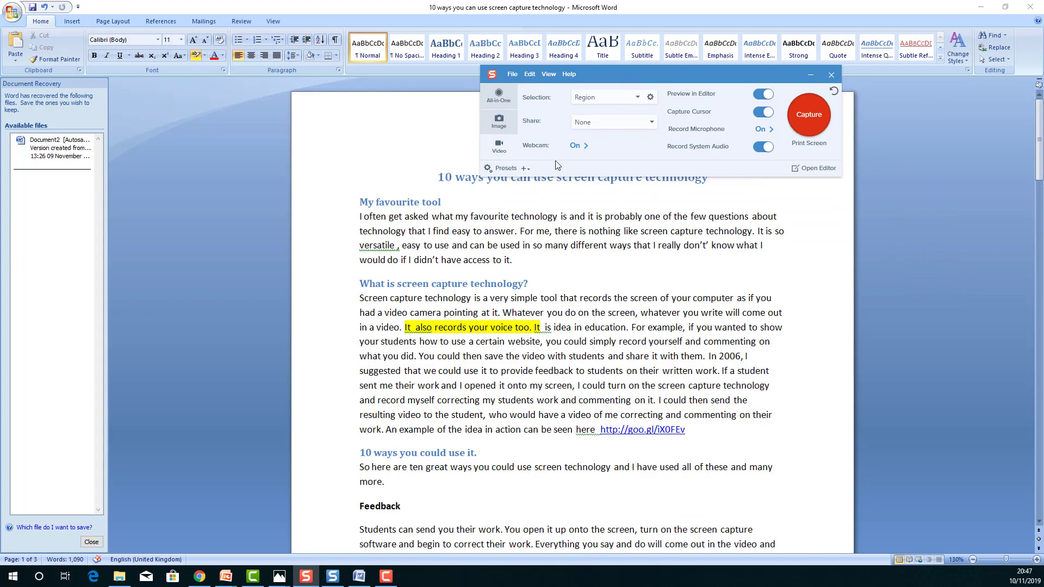
pyautogui.click(815, 112)
pyautogui.moveTo(308, 105); pyautogui.dragTo(852, 402)
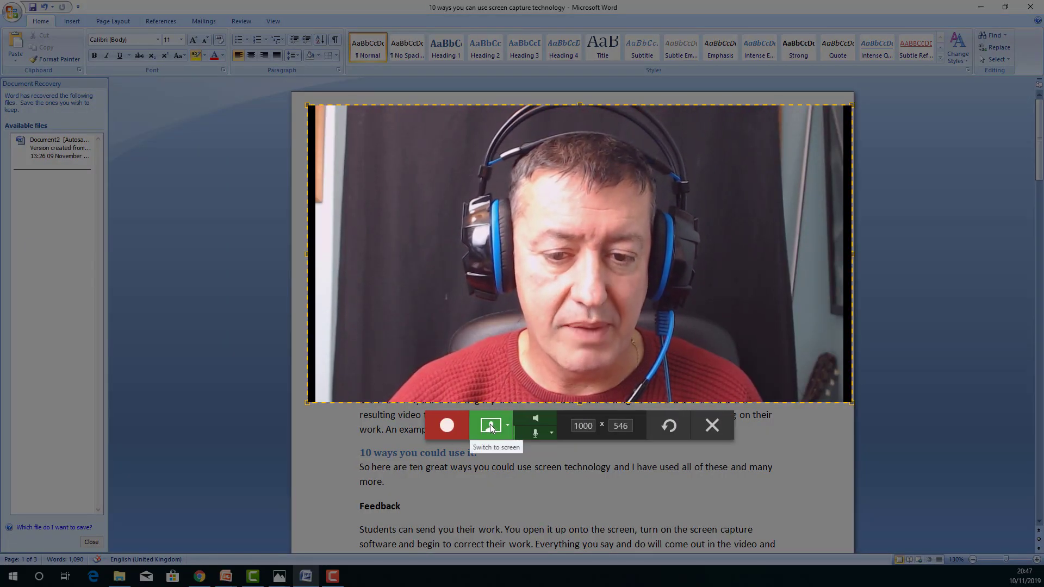
pyautogui.click(708, 427)
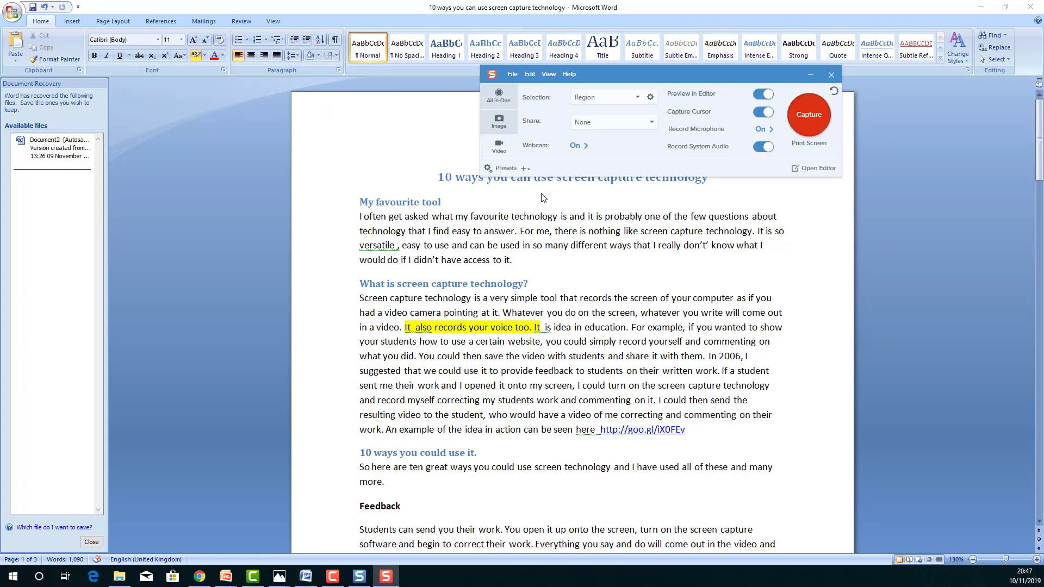
# Turn off Start with Webcam and start recording a 970 x 510 region around the document's title and opening paragraphs
pyautogui.click(579, 146)
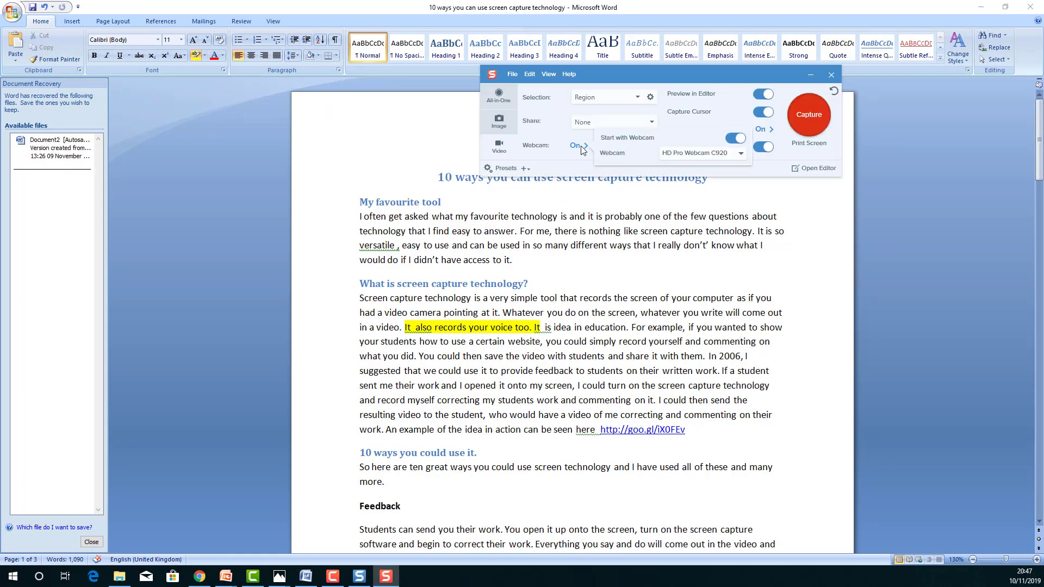
pyautogui.click(734, 139)
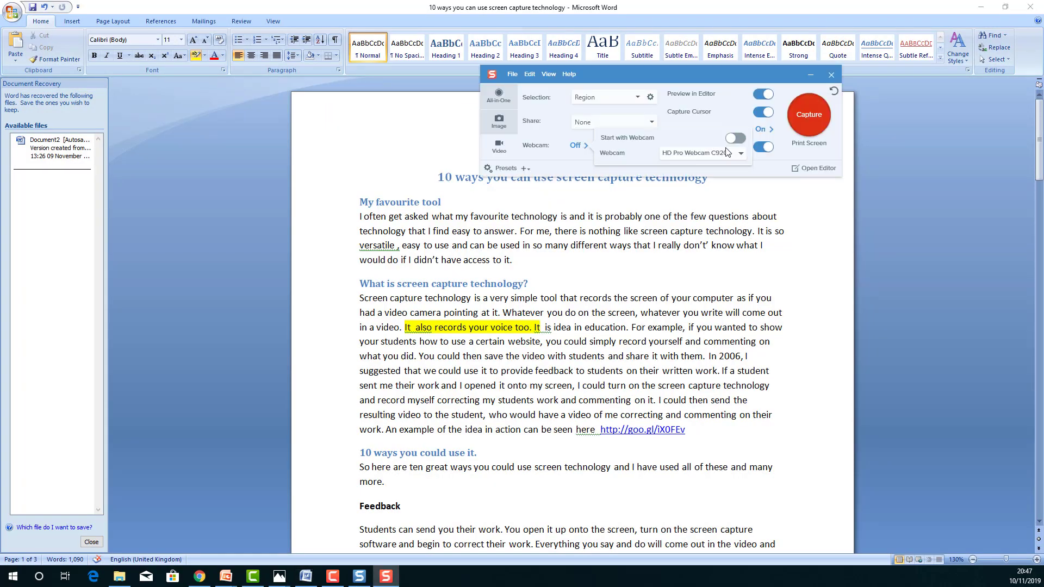
pyautogui.click(804, 129)
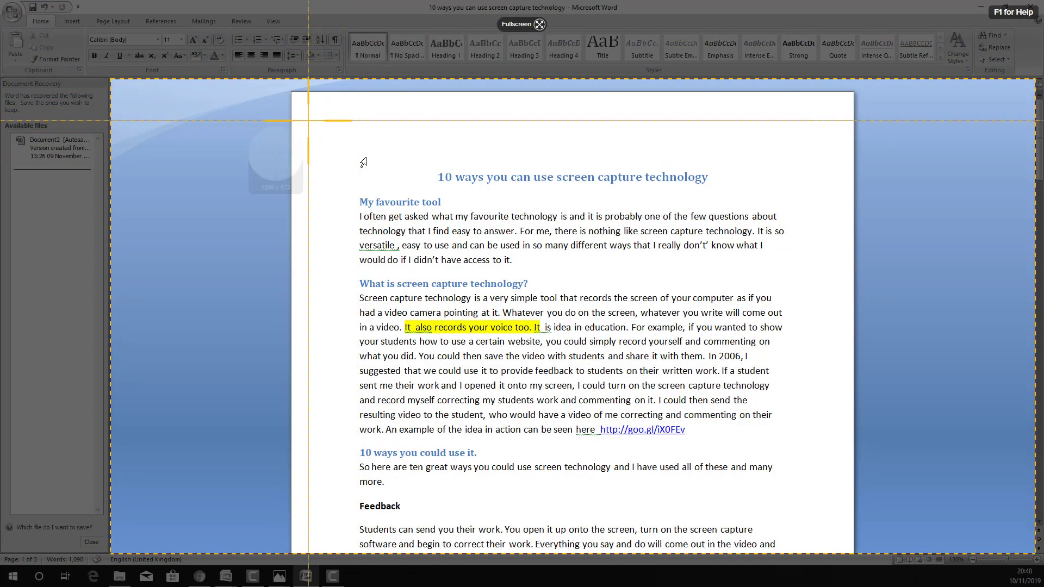
pyautogui.moveTo(308, 120); pyautogui.dragTo(833, 398)
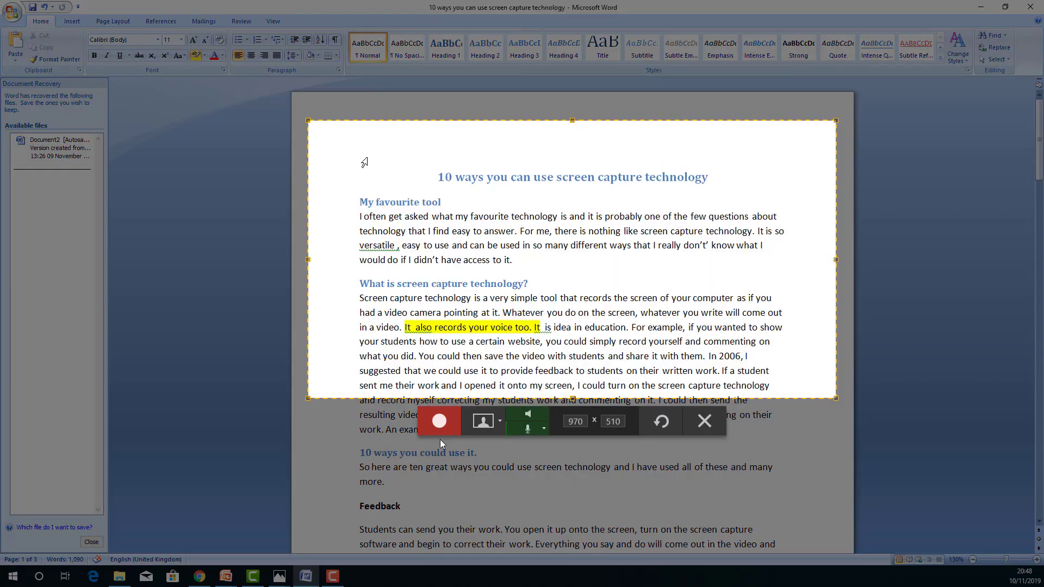
pyautogui.click(441, 421)
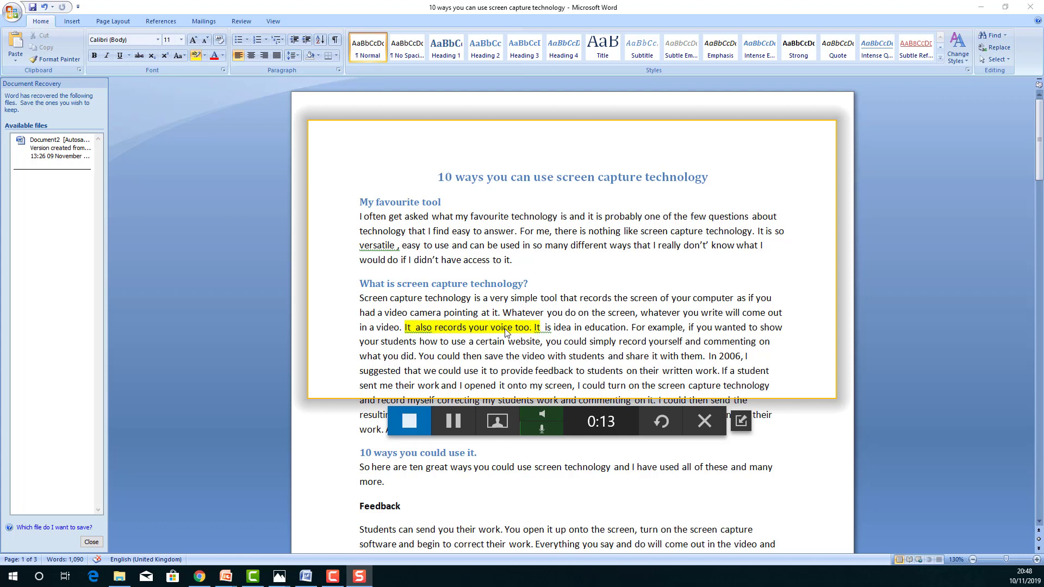
# Pause the recording, bring the highlighted Lecture section into the capture region, and resume recording
pyautogui.click(449, 419)
pyautogui.moveTo(1040, 146); pyautogui.dragTo(1040, 205)
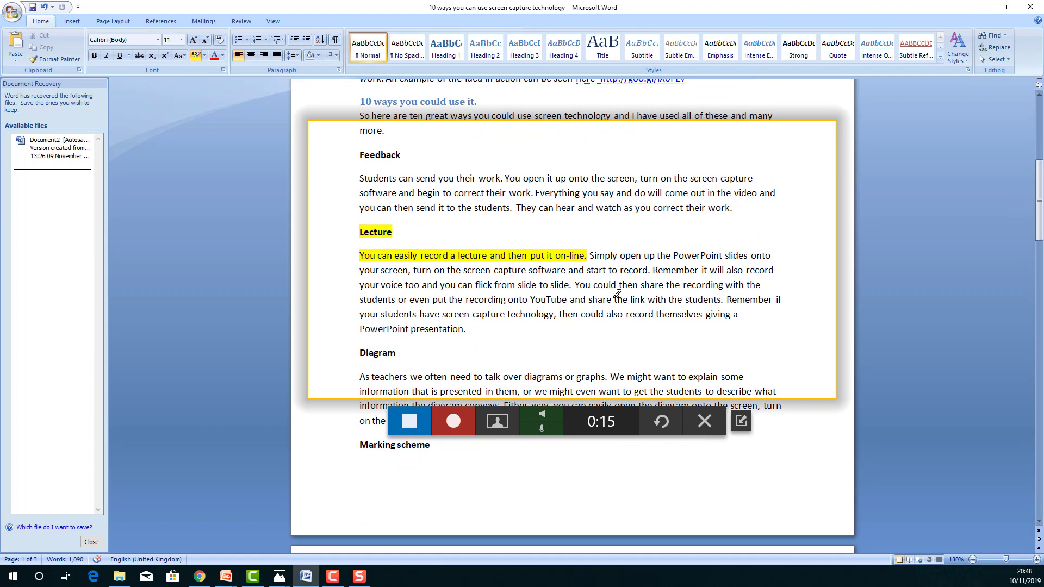
pyautogui.click(453, 421)
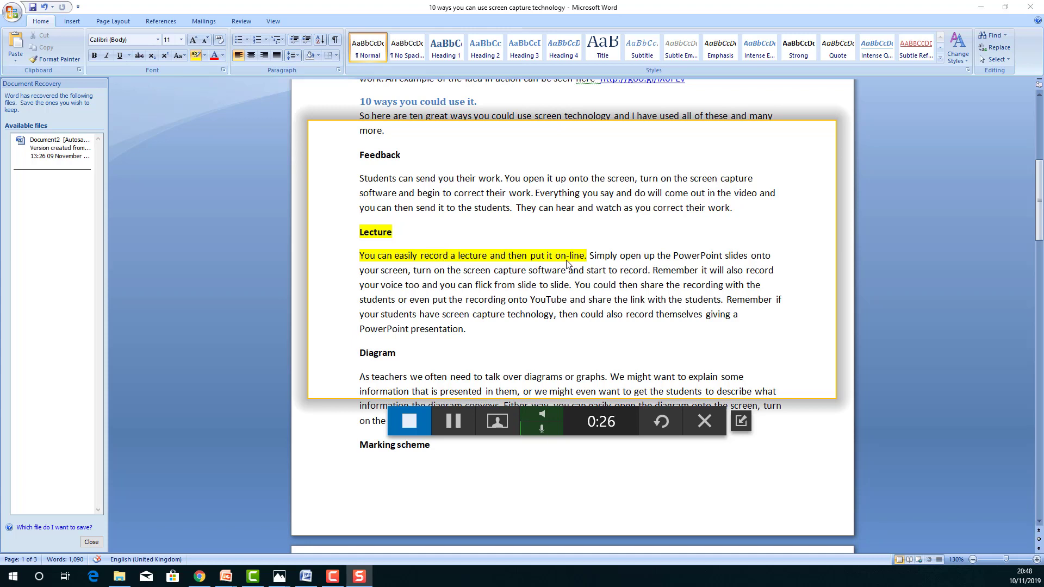
# Pause again, bring the highlighted marking scheme sentence on page 2 into the capture region, and resume recording
pyautogui.hotkey('alt', 'p')
pyautogui.moveTo(1035, 201); pyautogui.dragTo(927, 265)
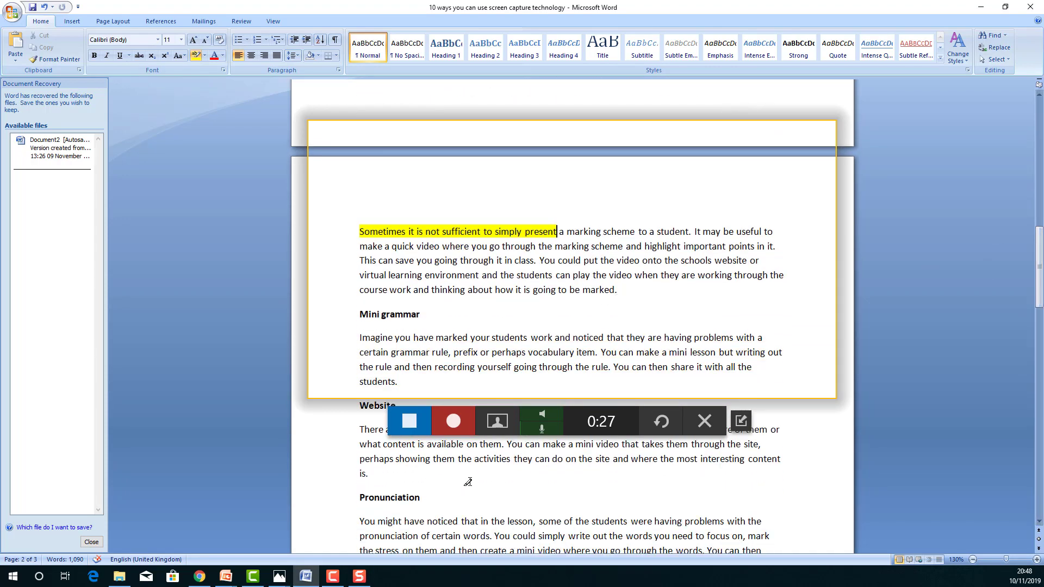
pyautogui.click(455, 421)
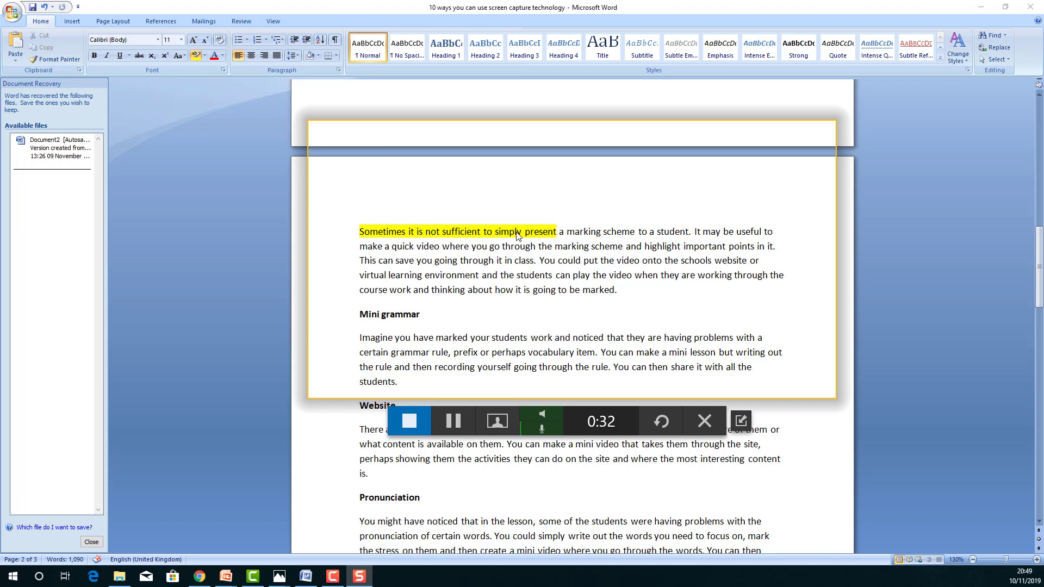
# Pause the recording, bring the Website section into the capture region, and stop the recording
pyautogui.click(454, 422)
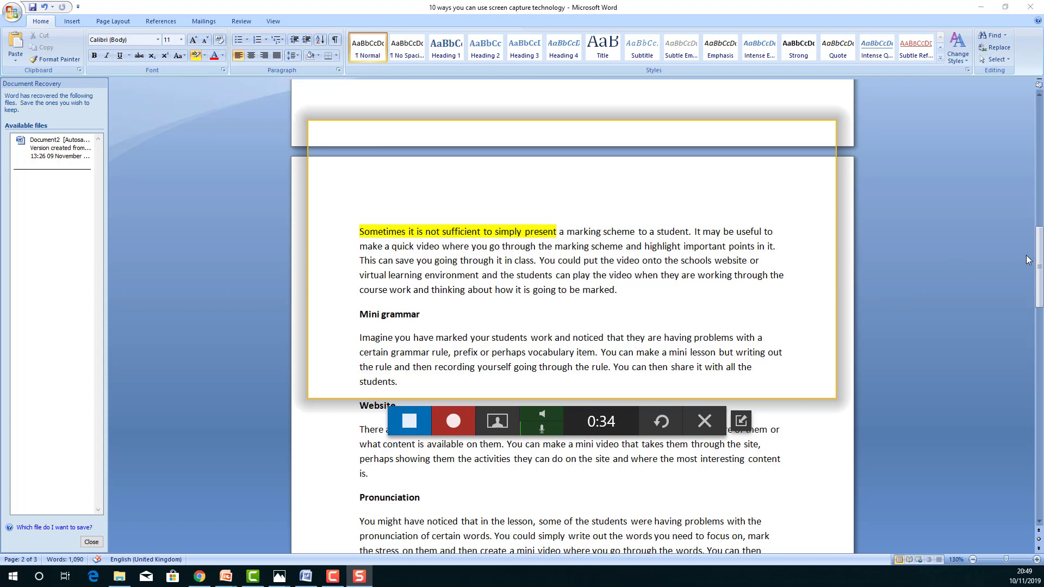
pyautogui.scroll(-3, 1029, 259)
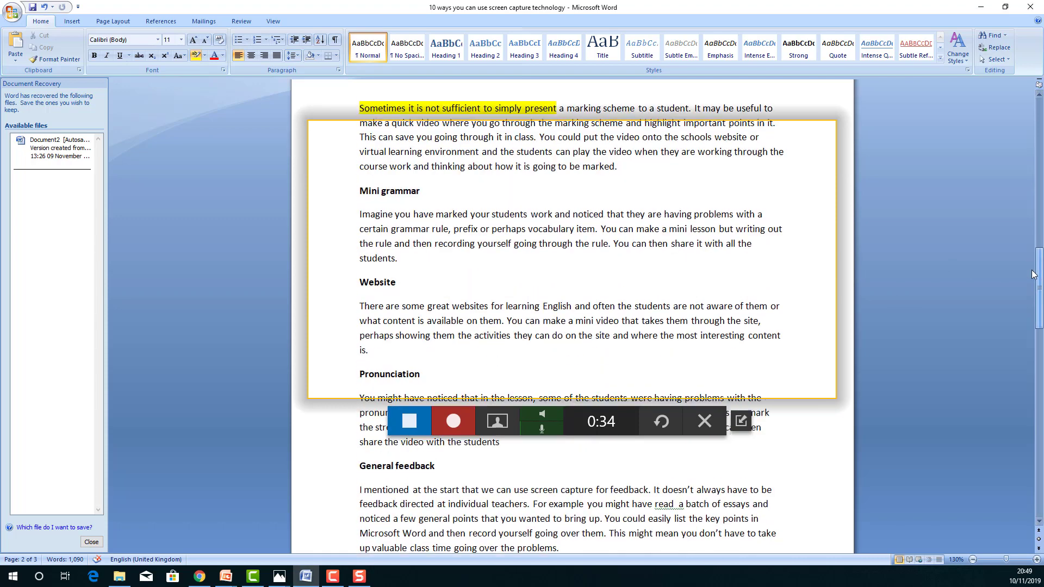
pyautogui.click(407, 422)
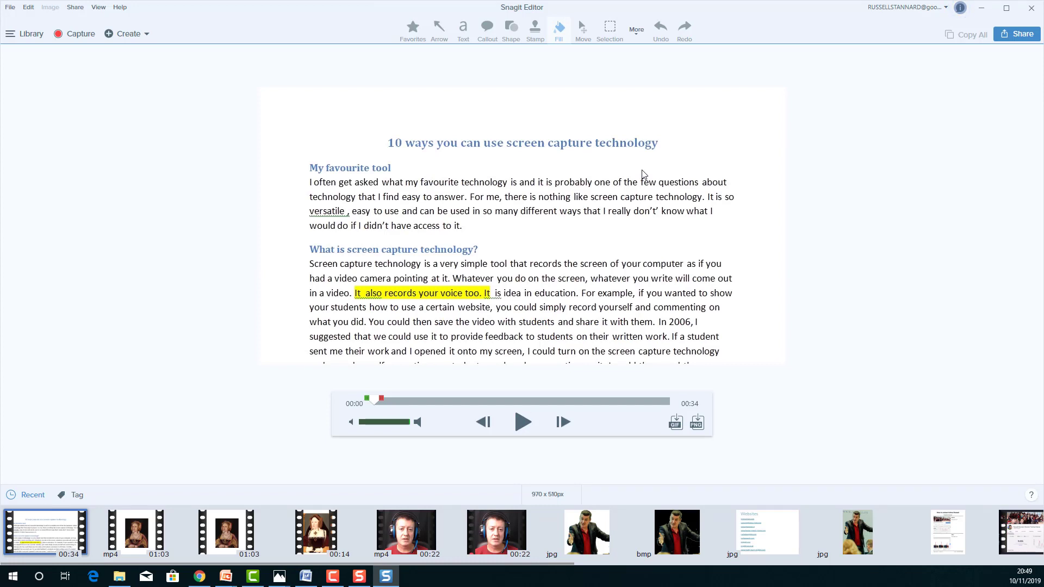
# Play back the new recording briefly and scrub through it to the 00:32 mark
pyautogui.click(523, 422)
pyautogui.click(525, 424)
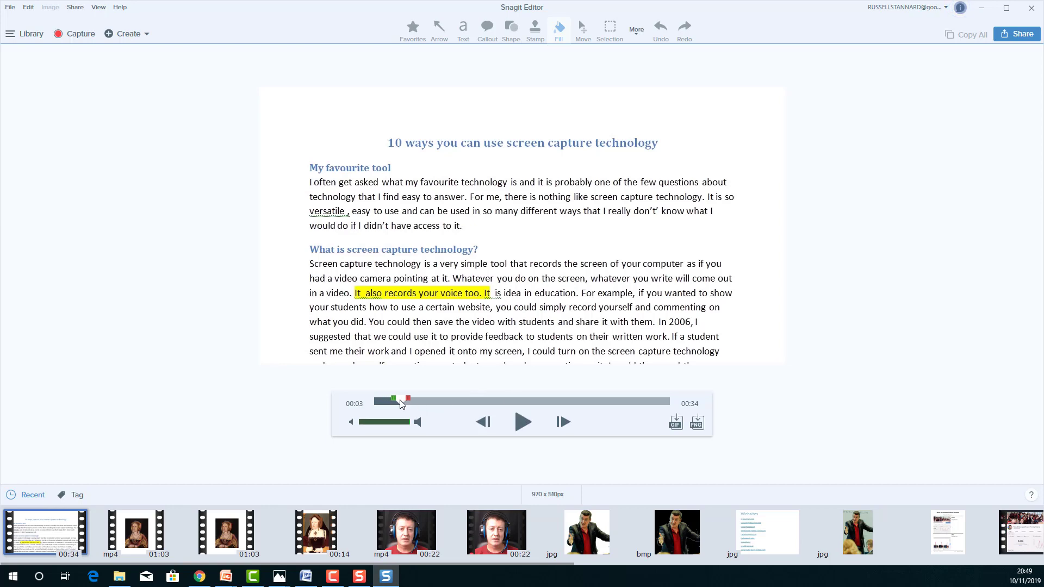
pyautogui.moveTo(405, 400); pyautogui.dragTo(655, 417)
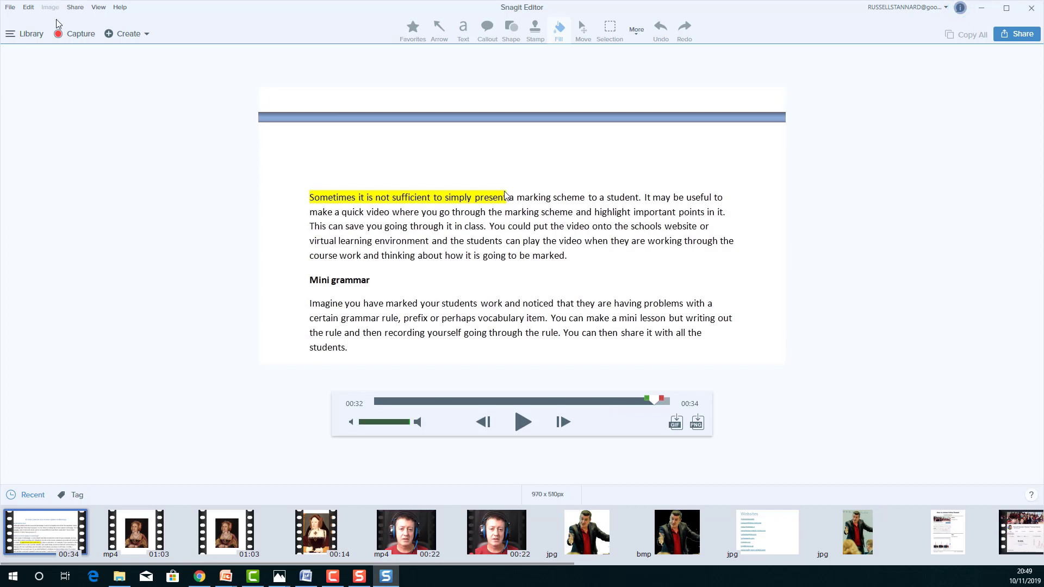
# Start sending the document feedback recording to YouTube
pyautogui.click(73, 8)
pyautogui.moveTo(98, 182)
pyautogui.click(206, 177)
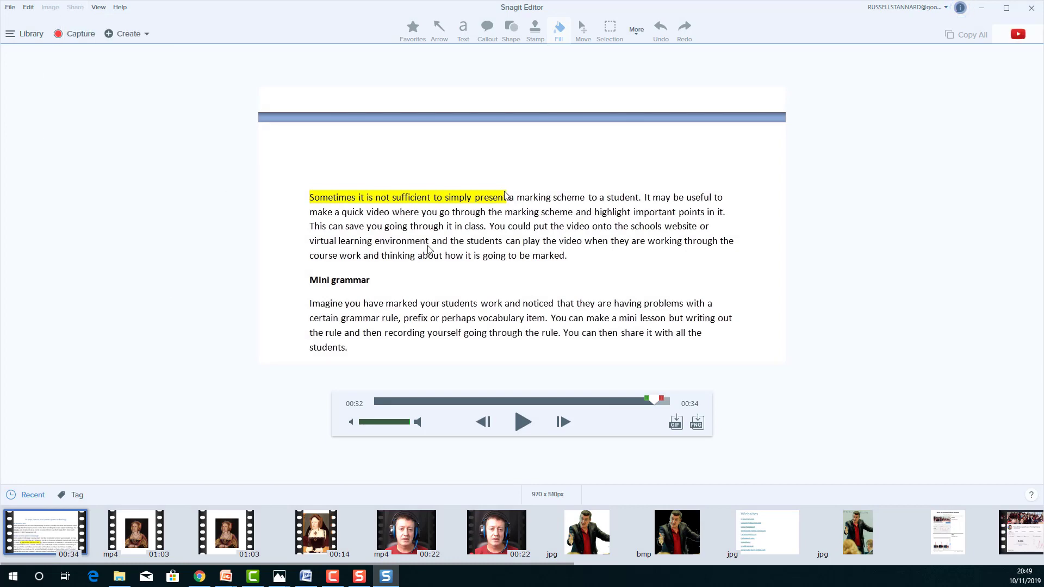
# Replace the YouTube video's default title with the student's first name followed by Feedback
pyautogui.click(579, 188)
pyautogui.press('BackSpace')
pyautogui.press('BackSpace')
pyautogui.press('BackSpace')
pyautogui.press('BackSpace')
pyautogui.press('BackSpace')
pyautogui.press('BackSpace')
pyautogui.press('BackSpace')
pyautogui.press('BackSpace')
pyautogui.press('BackSpace')
pyautogui.press('BackSpace')
pyautogui.press('BackSpace')
pyautogui.press('BackSpace')
pyautogui.press('BackSpace')
pyautogui.press('BackSpace')
pyautogui.press('BackSpace')
pyautogui.press('BackSpace')
pyautogui.press('BackSpace')
pyautogui.press('BackSpace')
pyautogui.press('BackSpace')
pyautogui.press('BackSpace')
pyautogui.write('Tony Feedb')
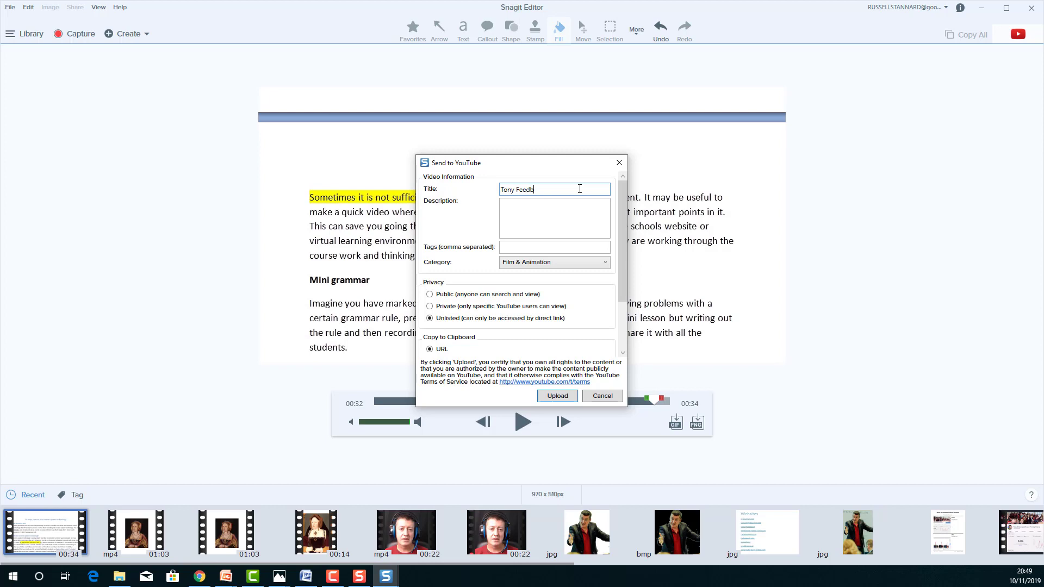
# Copy the video title into the description and tags, and upload the feedback video to YouTube
pyautogui.hotkey('shift', 'Left')
pyautogui.hotkey('shift', 'Left')
pyautogui.hotkey('shift', 'Left')
pyautogui.hotkey('shift', 'Left')
pyautogui.hotkey('shift', 'Left')
pyautogui.hotkey('shift', 'Left')
pyautogui.hotkey('shift', 'Left')
pyautogui.hotkey('shift', 'Left')
pyautogui.hotkey('shift', 'Left')
pyautogui.hotkey('shift', 'Left')
pyautogui.hotkey('shift', 'Left')
pyautogui.hotkey('ctrl', 'c')
pyautogui.click(570, 231)
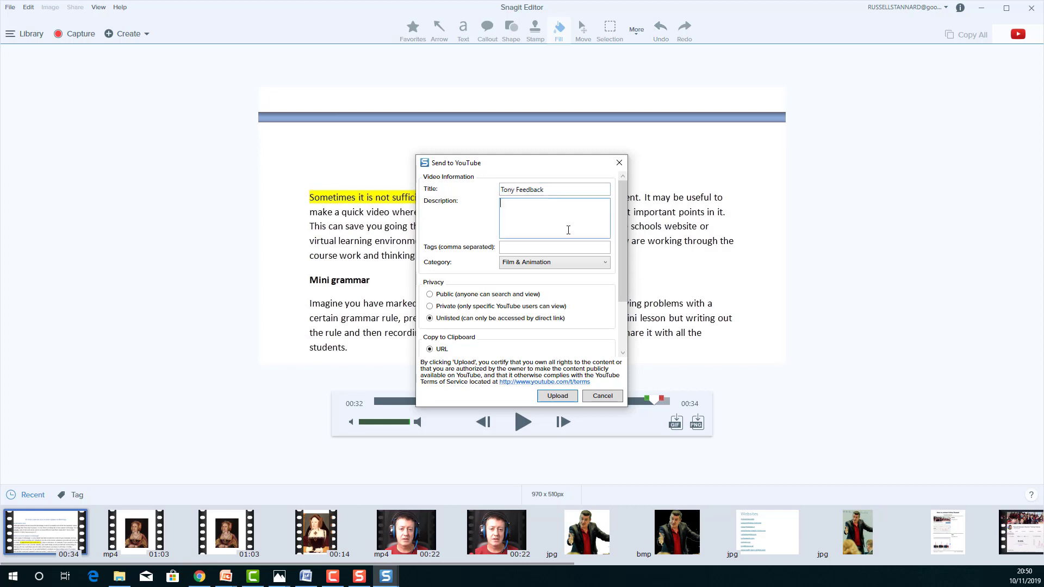
pyautogui.hotkey('ctrl', 'v')
pyautogui.click(547, 248)
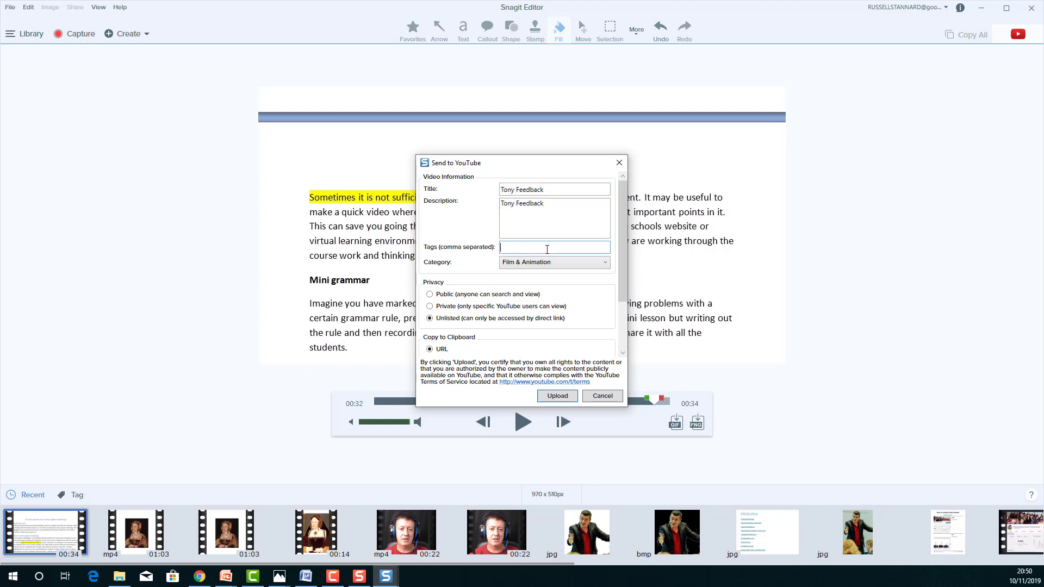
pyautogui.hotkey('ctrl', 'v')
pyautogui.click(558, 397)
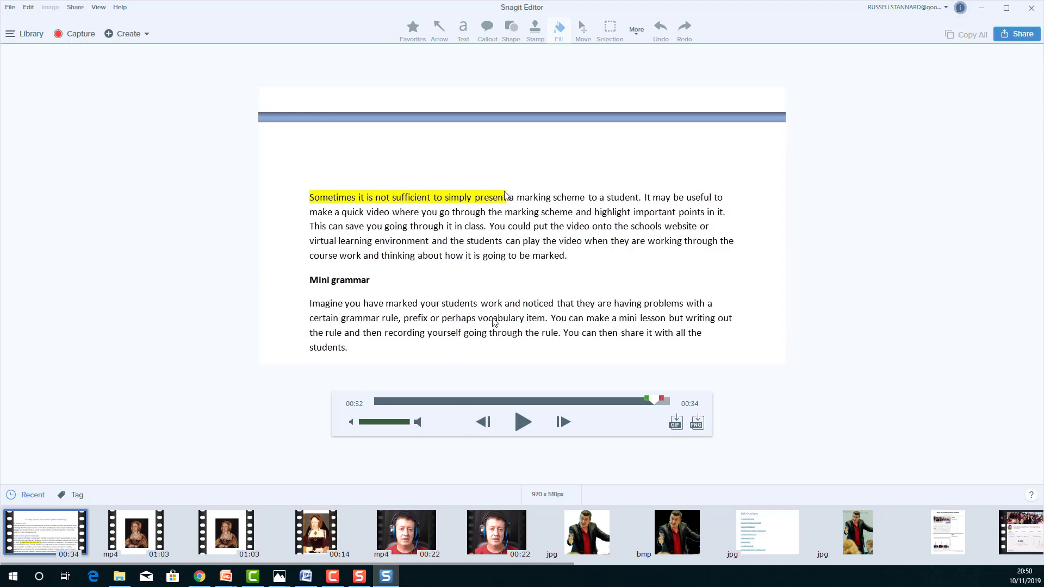
# Switch to Word and highlight "There are some great" in yellow at the start of the Website paragraph
pyautogui.click(306, 576)
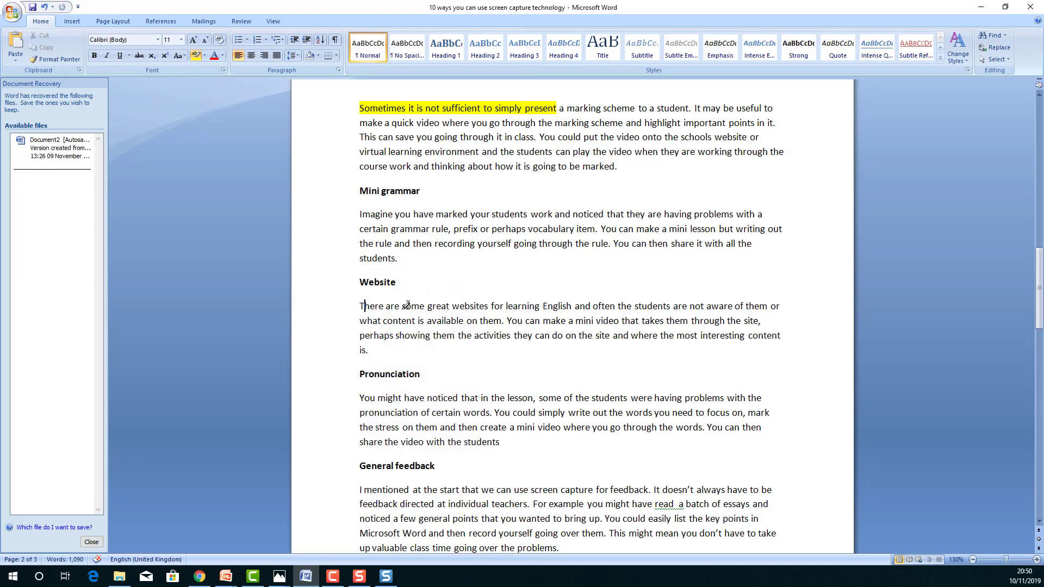
pyautogui.moveTo(450, 305); pyautogui.dragTo(360, 306)
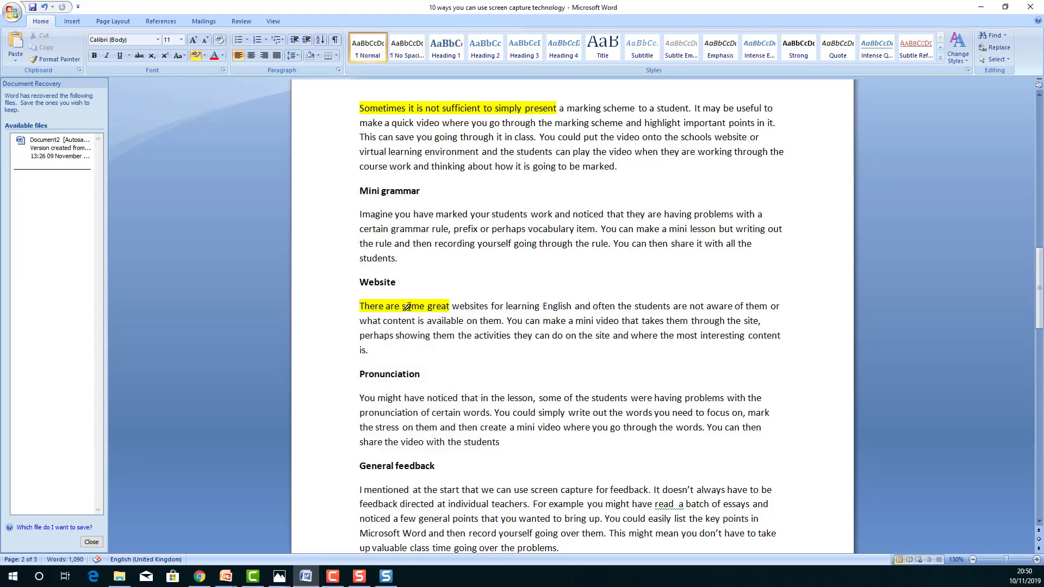
# Switch to Chrome, open the copied YouTube link in a new tab, and pause the feedback video
pyautogui.rightClick(411, 307)
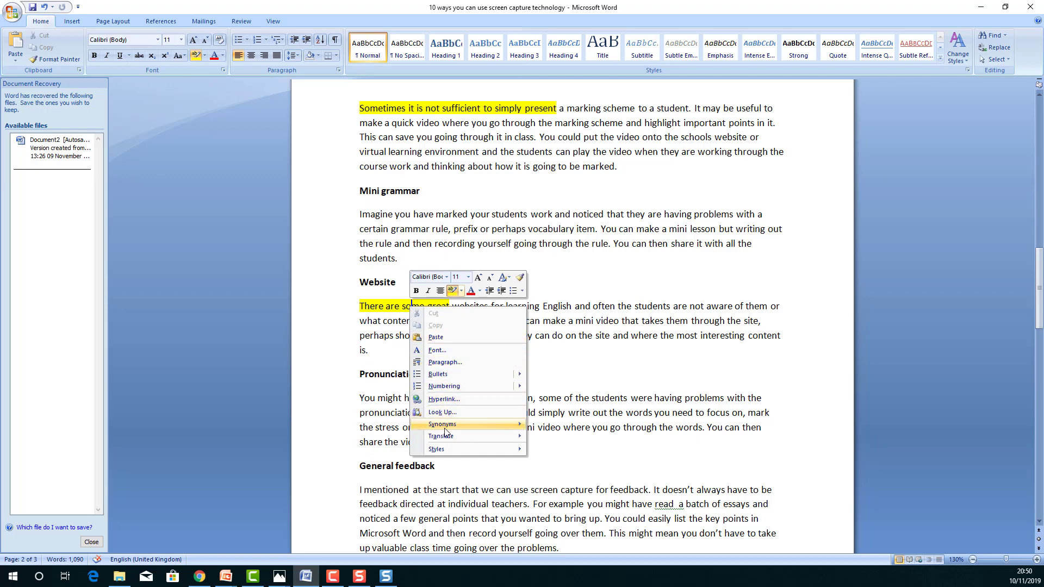
pyautogui.click(307, 262)
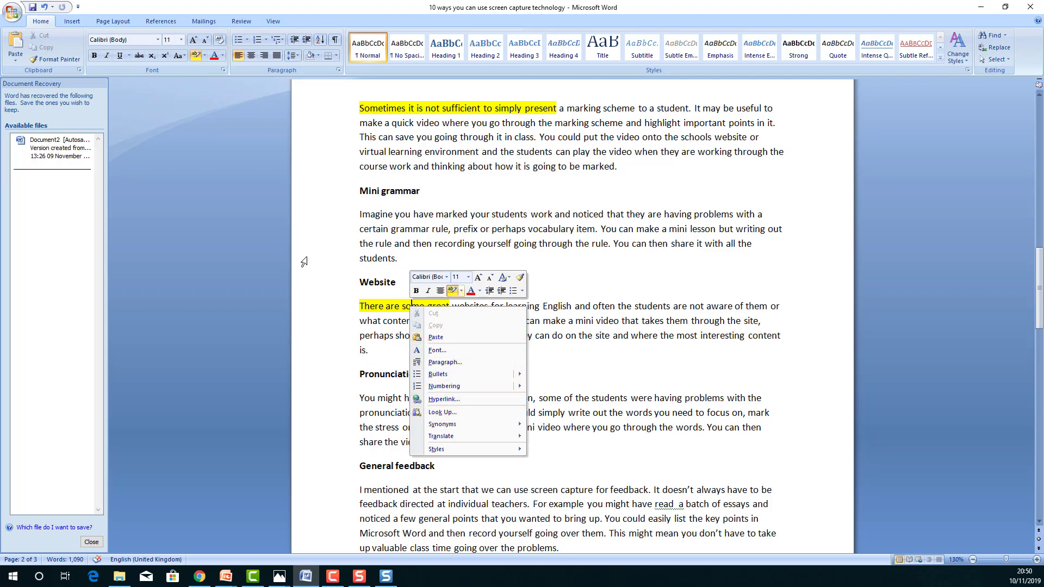
pyautogui.click(200, 577)
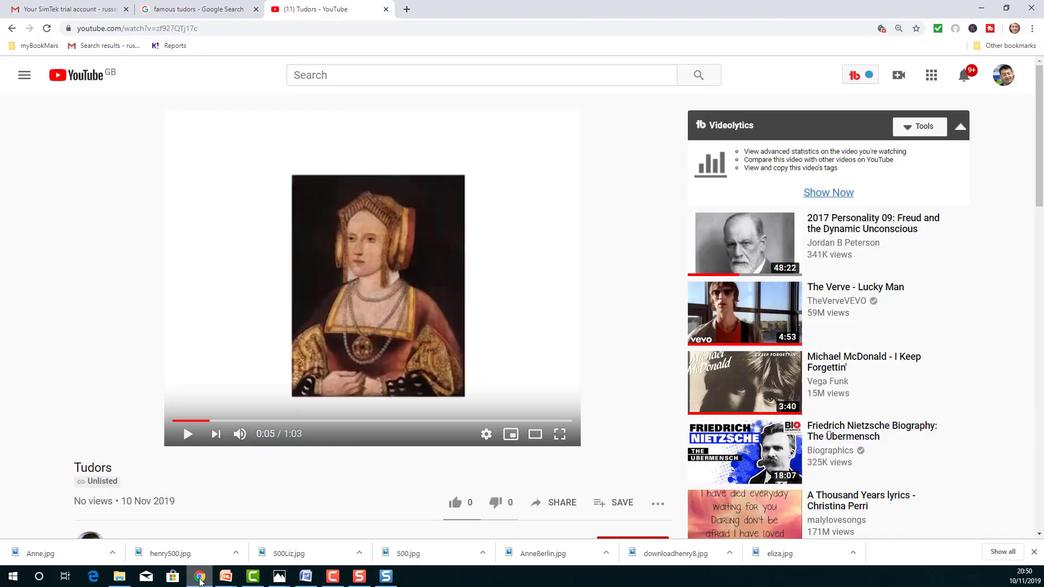
pyautogui.click(409, 9)
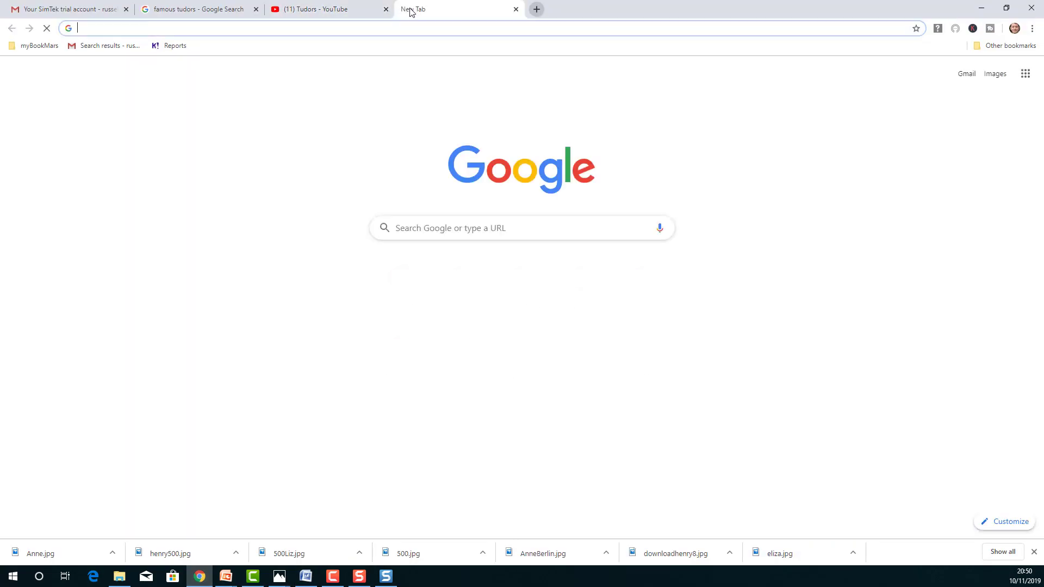
pyautogui.rightClick(234, 26)
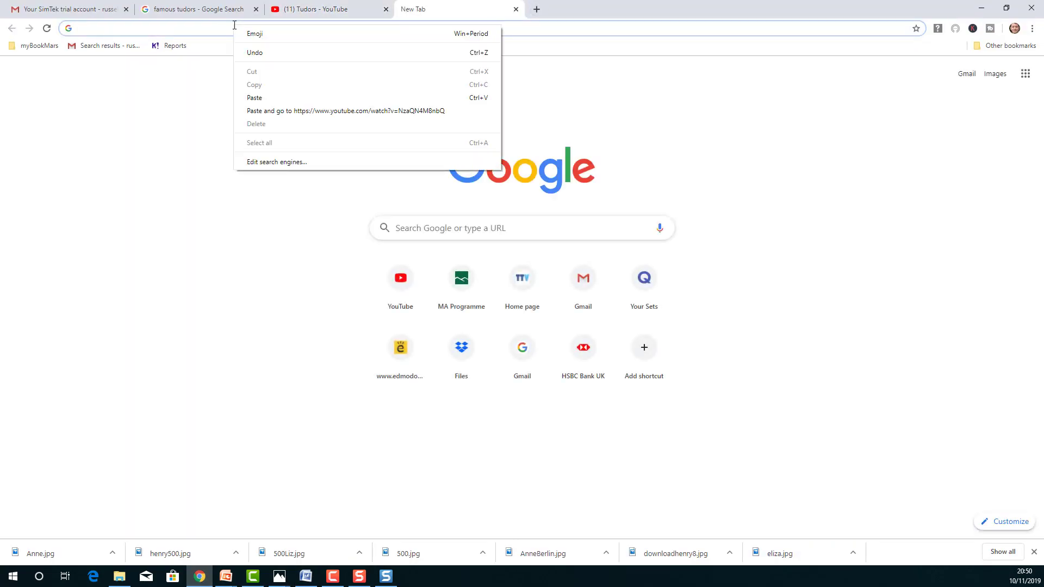
pyautogui.click(260, 97)
pyautogui.press('Return')
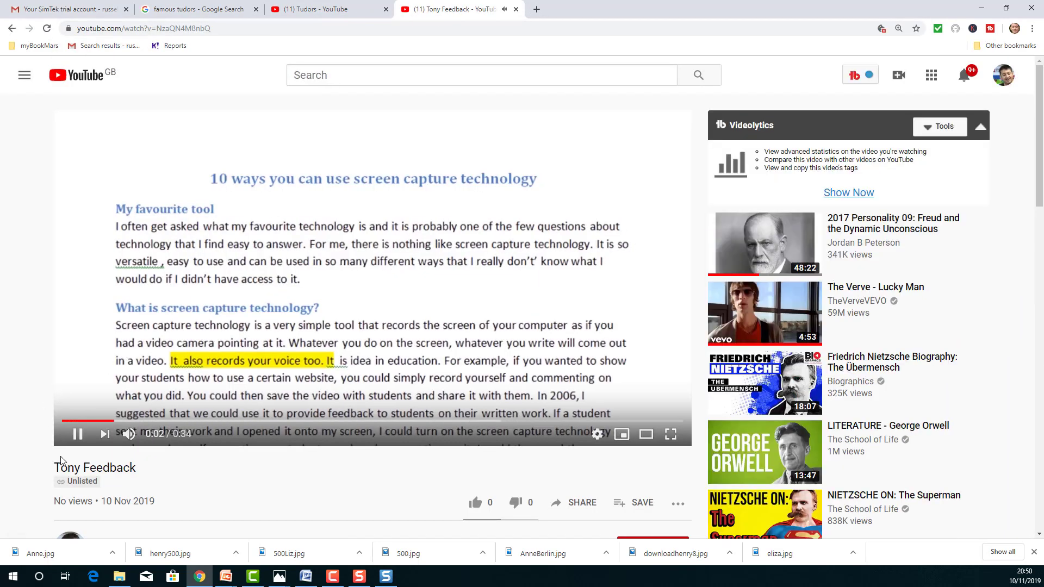
pyautogui.click(78, 434)
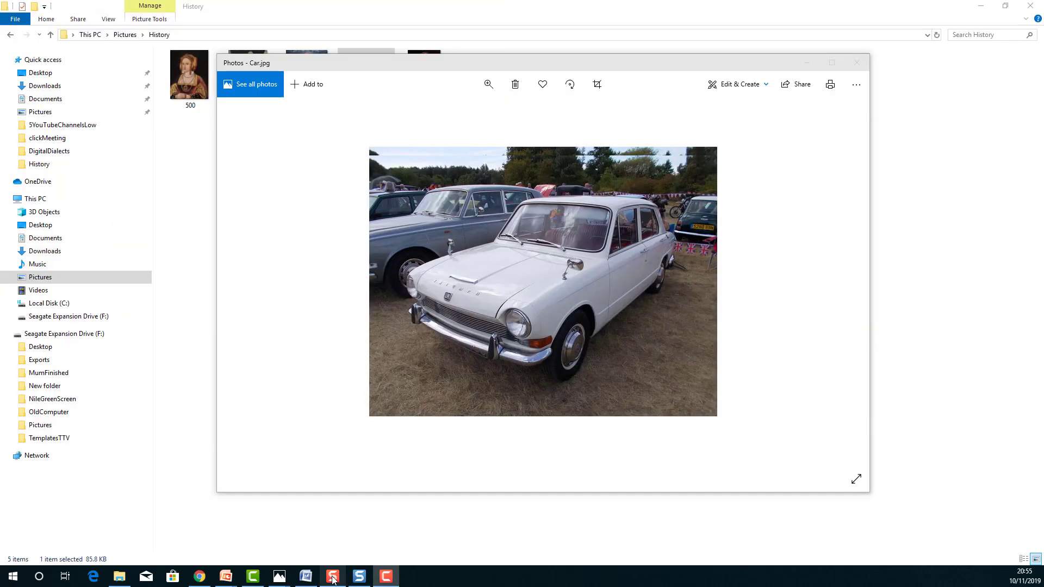
# Switch Snagit to Image mode and capture the white car in the Car.jpg photo as a region
pyautogui.click(332, 577)
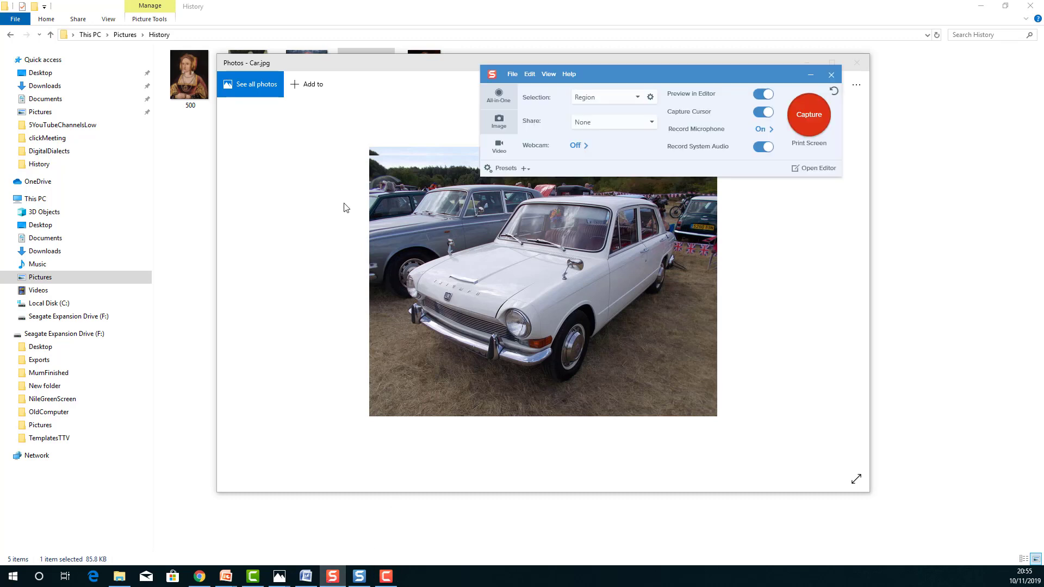
pyautogui.click(497, 122)
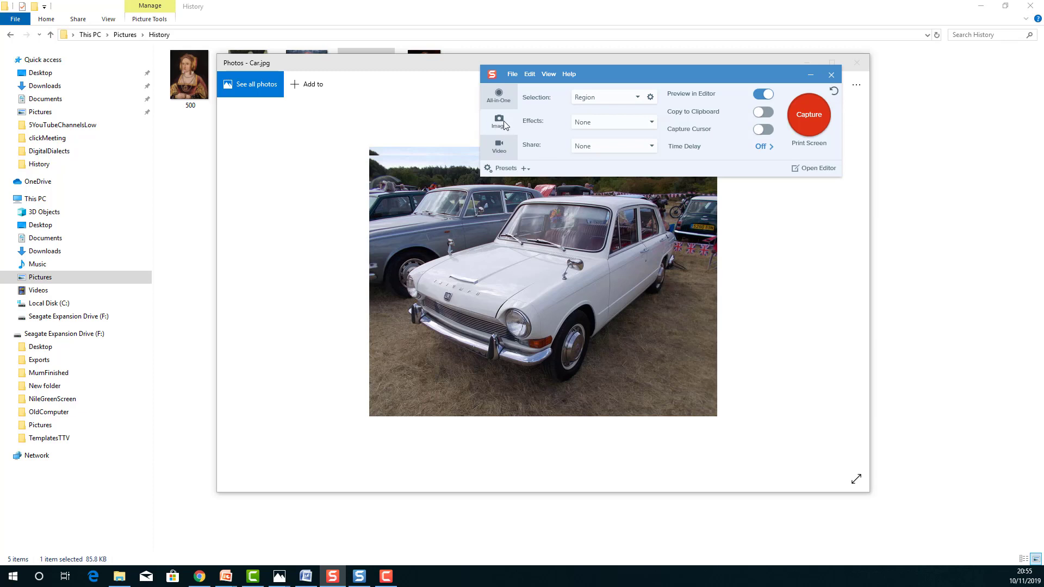
pyautogui.click(811, 109)
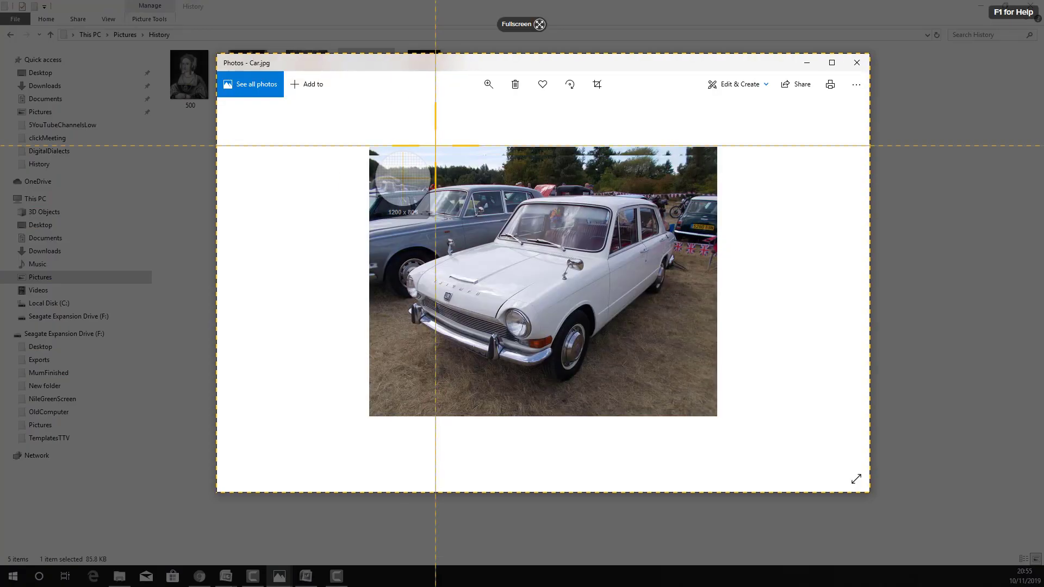
pyautogui.moveTo(373, 150); pyautogui.dragTo(711, 374)
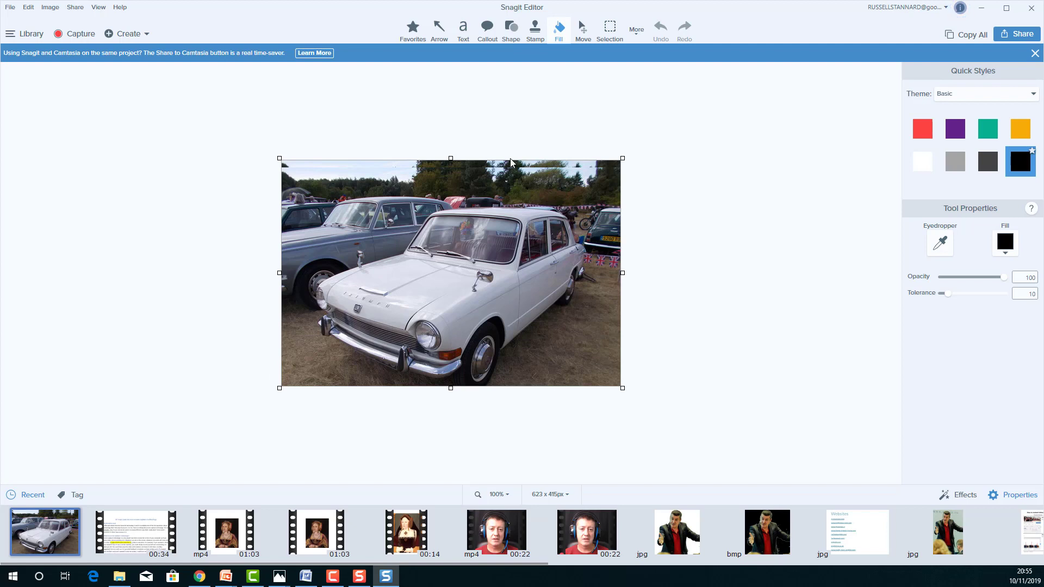
# Use the Step tool to place red markers 1 to 7 on the bonnet, door, windscreen, wheel, headlight, grille and wiper area
pyautogui.click(637, 33)
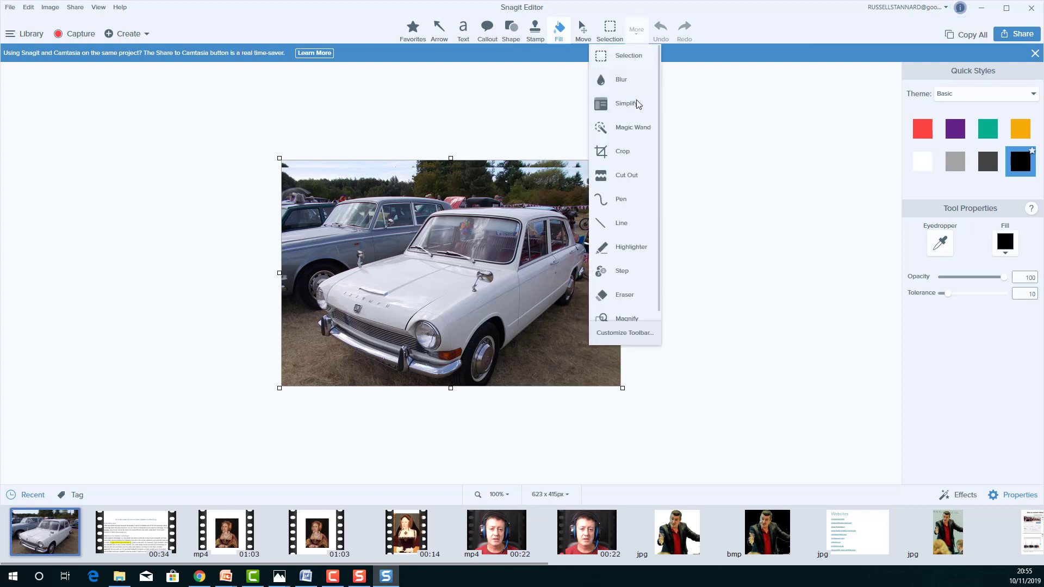
pyautogui.click(623, 272)
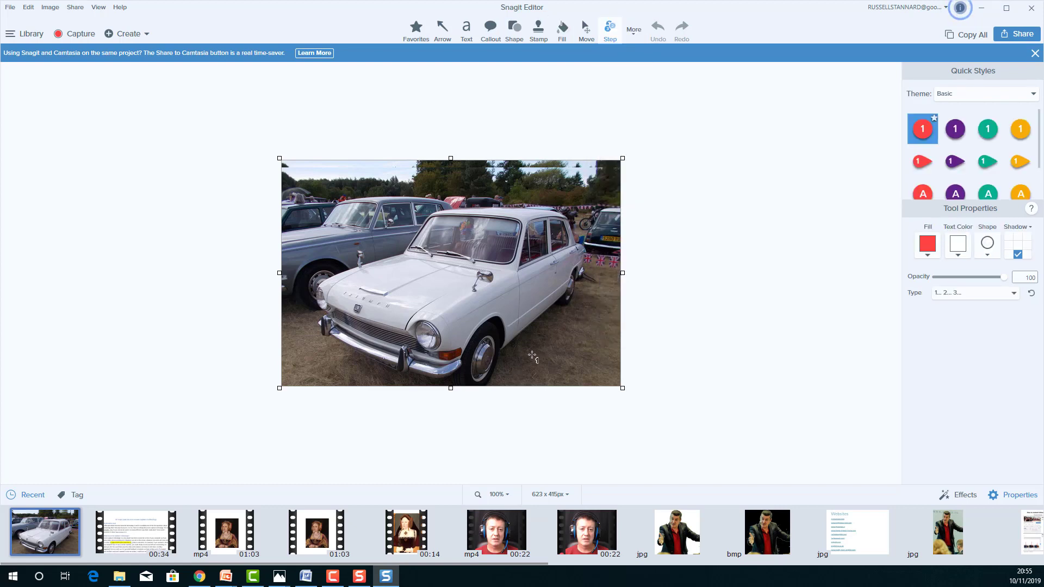
pyautogui.click(401, 281)
pyautogui.click(537, 292)
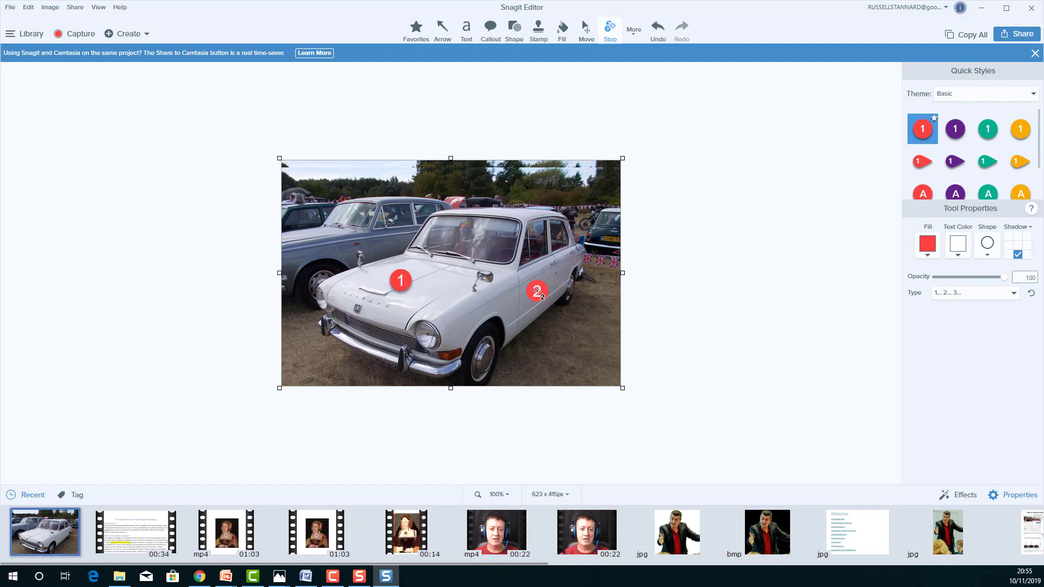
pyautogui.click(477, 242)
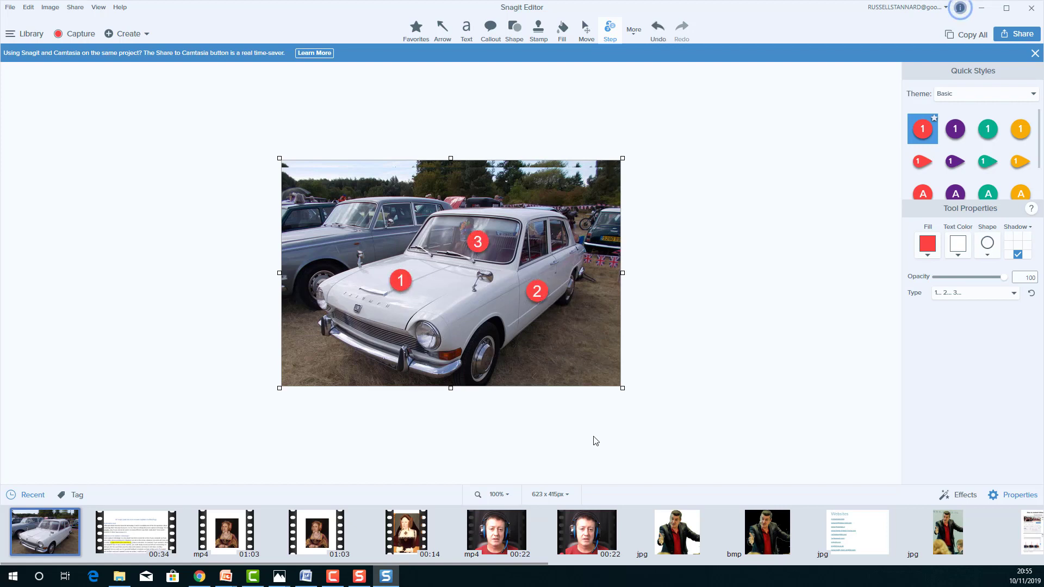
pyautogui.click(486, 357)
pyautogui.click(426, 334)
pyautogui.click(363, 330)
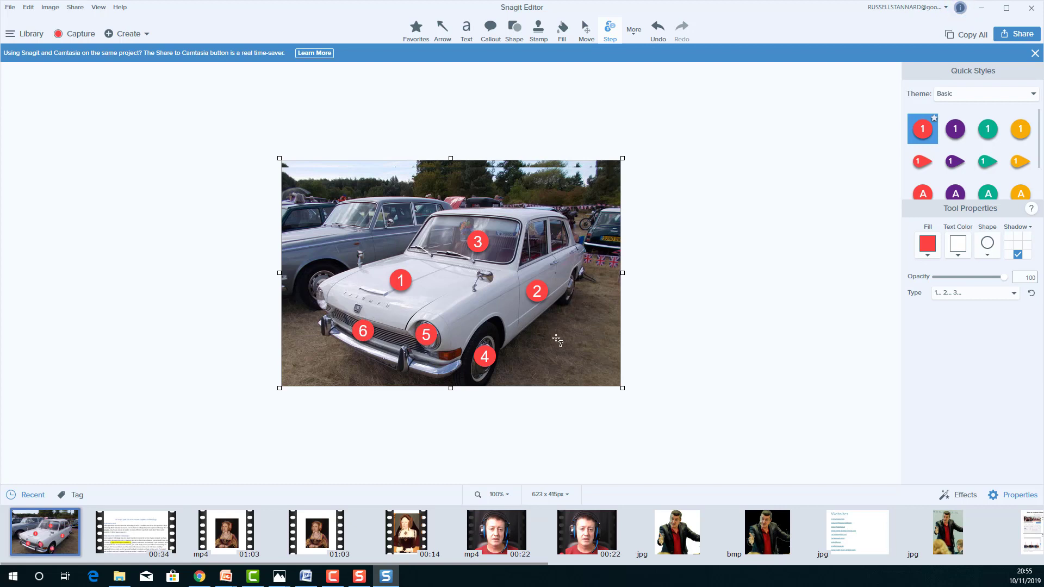
pyautogui.click(426, 251)
pyautogui.click(634, 38)
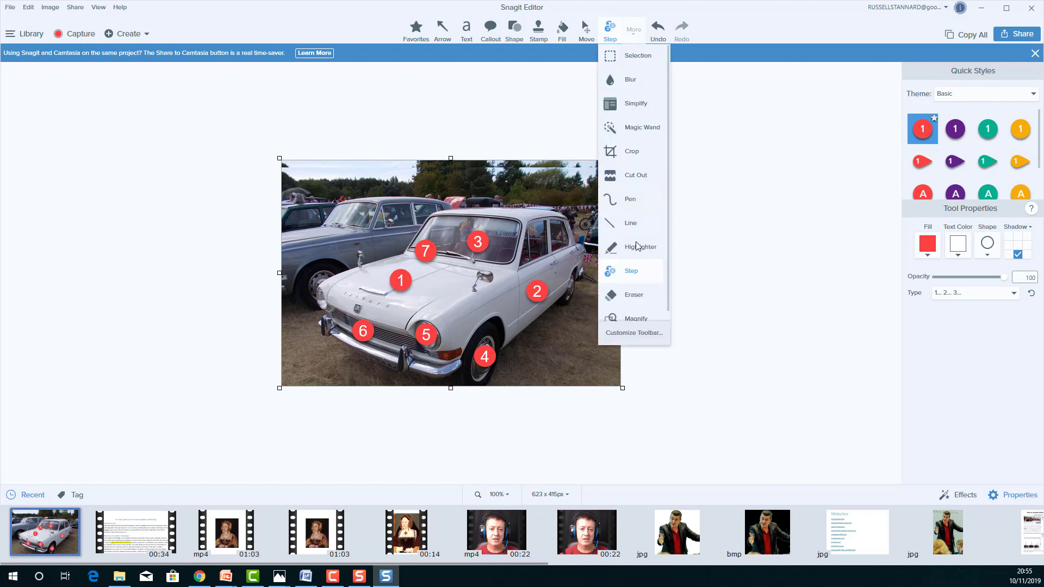
pyautogui.press('Escape')
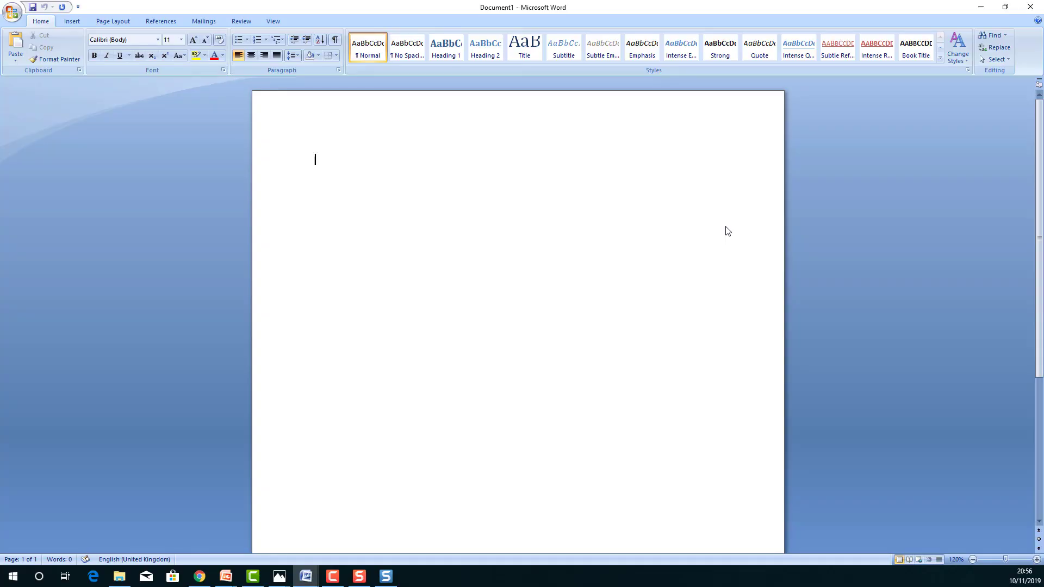
# Paste the numbered car image into the blank Word document and write "Name these parts of the car" beneath it
pyautogui.rightClick(437, 236)
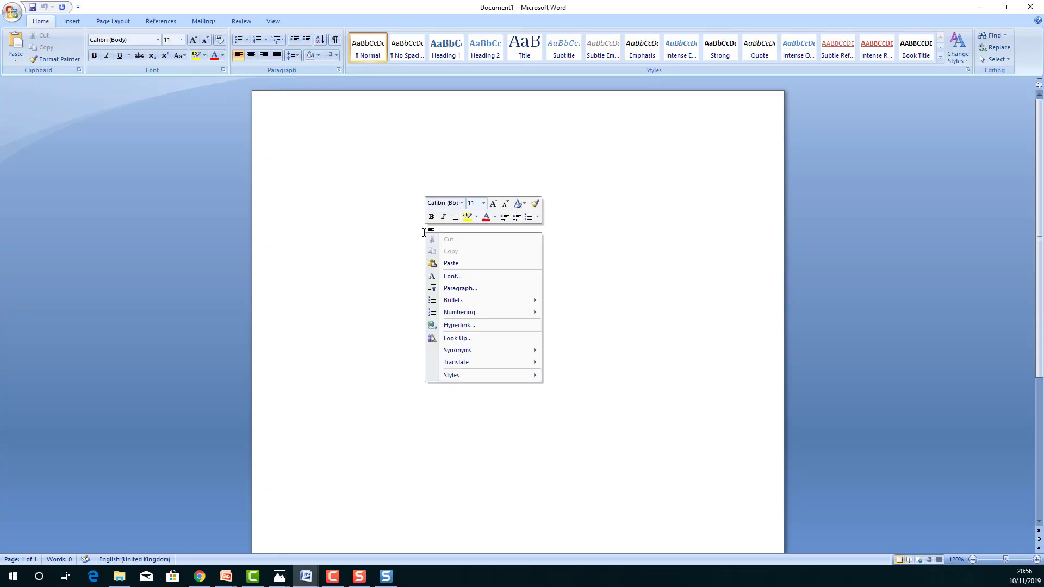
pyautogui.click(446, 264)
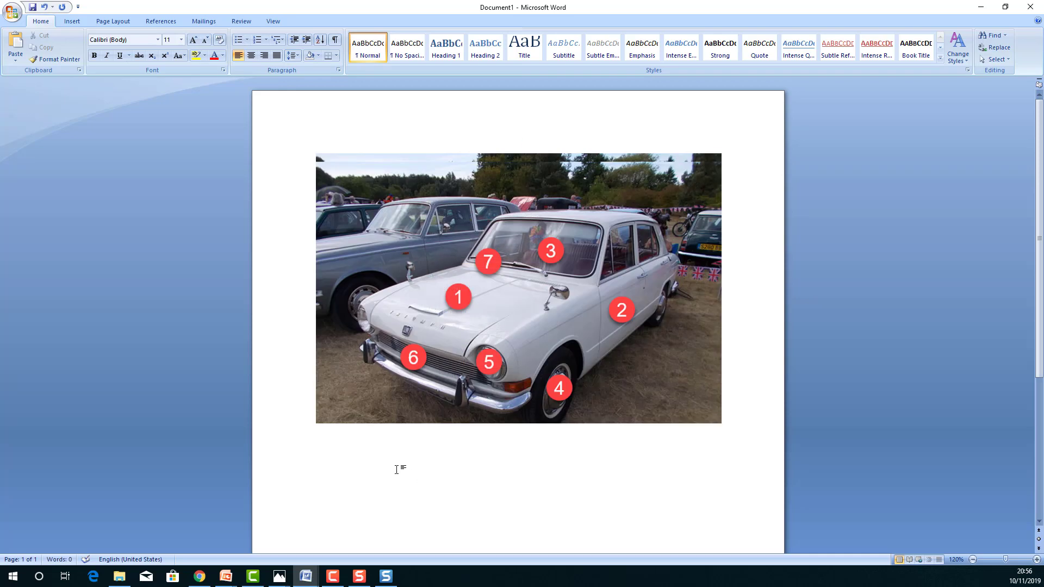
pyautogui.hotkey('shift', 'Left')
pyautogui.click(745, 417)
pyautogui.press('Return')
pyautogui.write('Na')
pyautogui.press('BackSpace')
pyautogui.write('me these parts of')
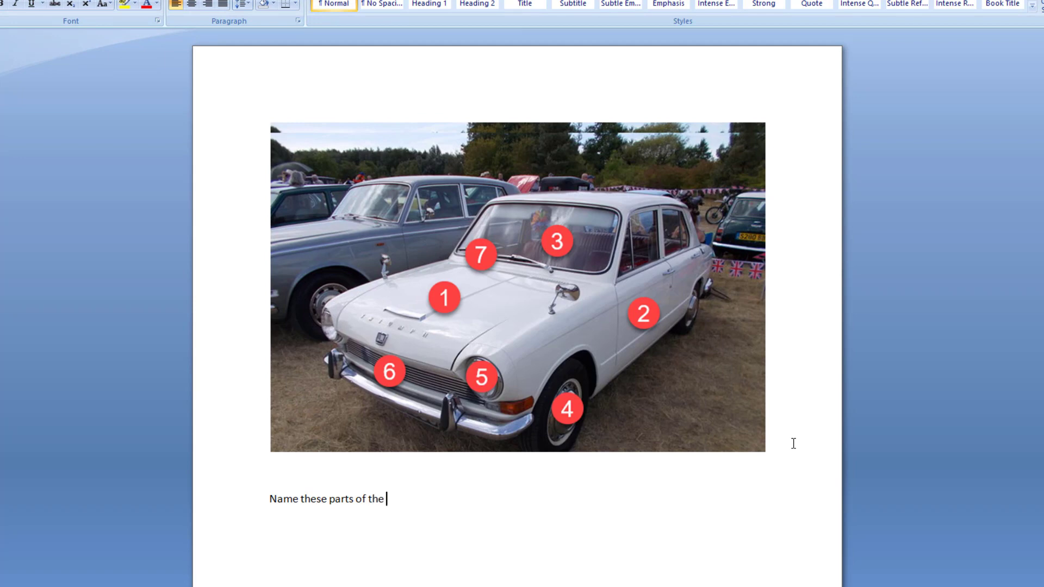
# List the numbers 1 to 7 on separate lines under the instruction and make "Name these parts of the car" bold
pyautogui.press('Return')
pyautogui.write('2')
pyautogui.press('Return')
pyautogui.write('3')
pyautogui.press('Return')
pyautogui.write('4')
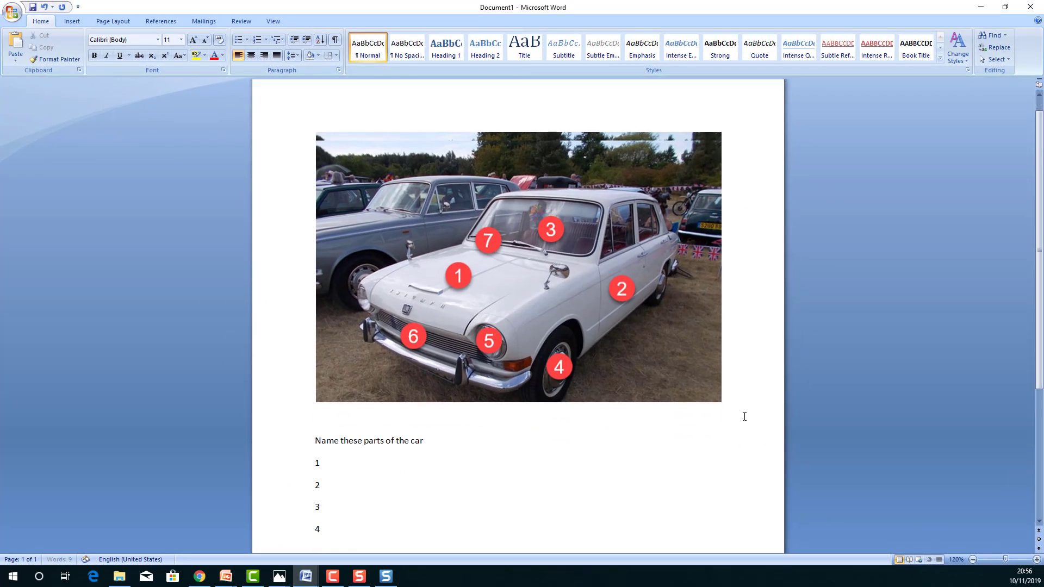
pyautogui.press('Return')
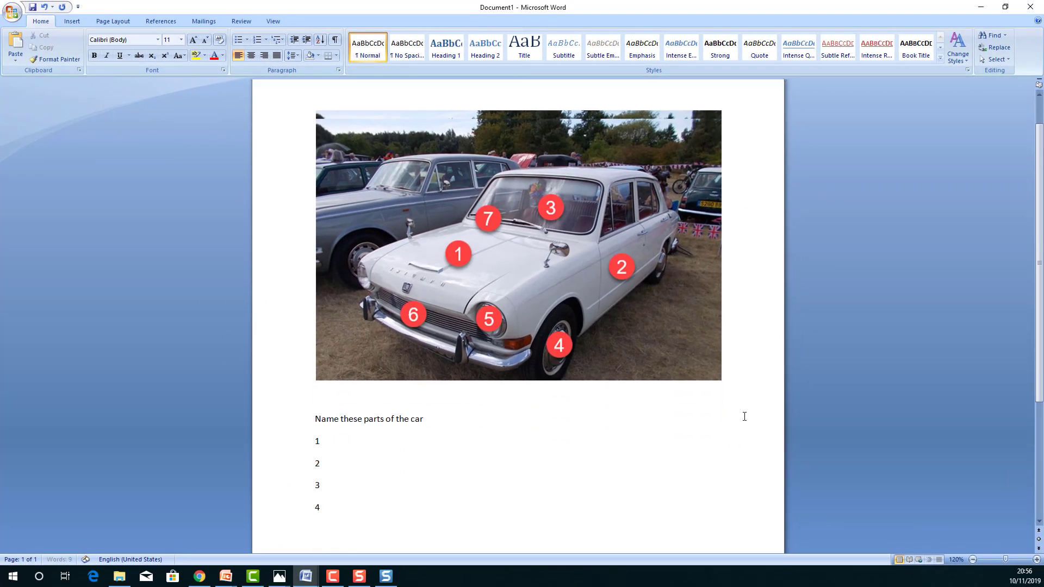
pyautogui.write('5')
pyautogui.press('Return')
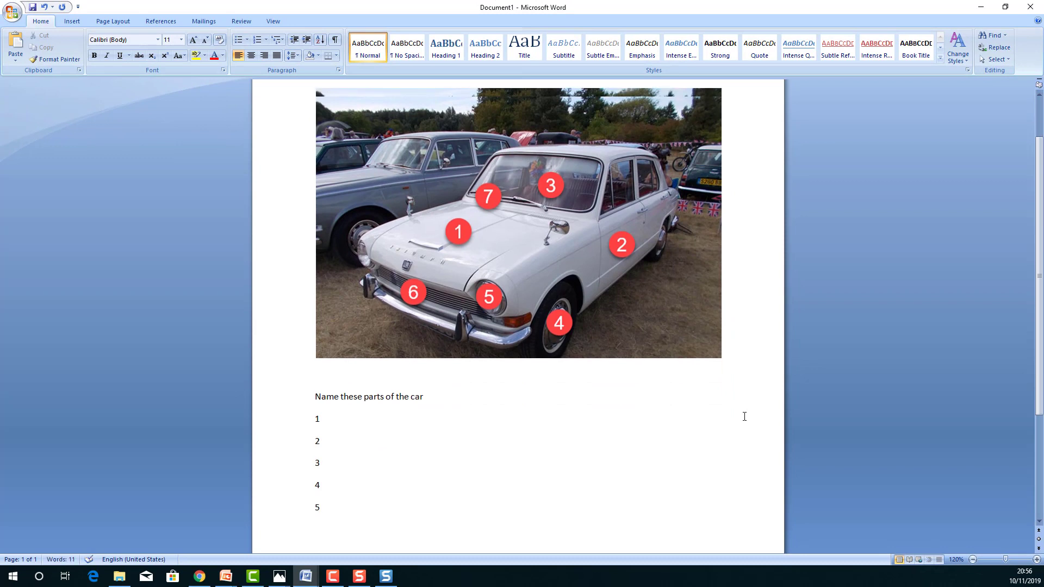
pyautogui.write('6')
pyautogui.press('Return')
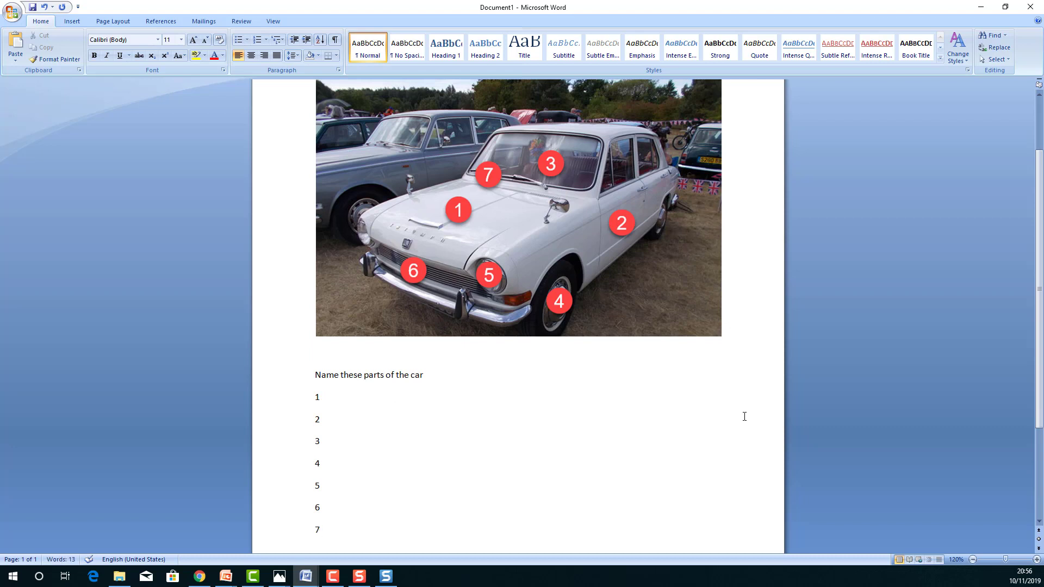
pyautogui.moveTo(423, 374); pyautogui.dragTo(313, 375)
pyautogui.hotkey('ctrl', 'b')
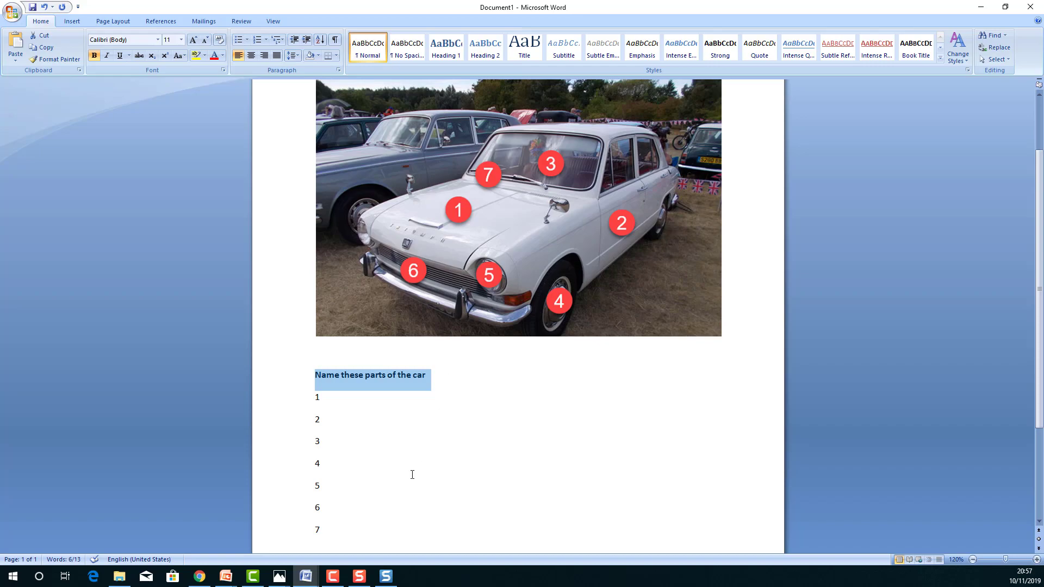
# Switch to Snagit Editor and add the trial text "wws erd we" over the car with the Text tool
pyautogui.click(386, 576)
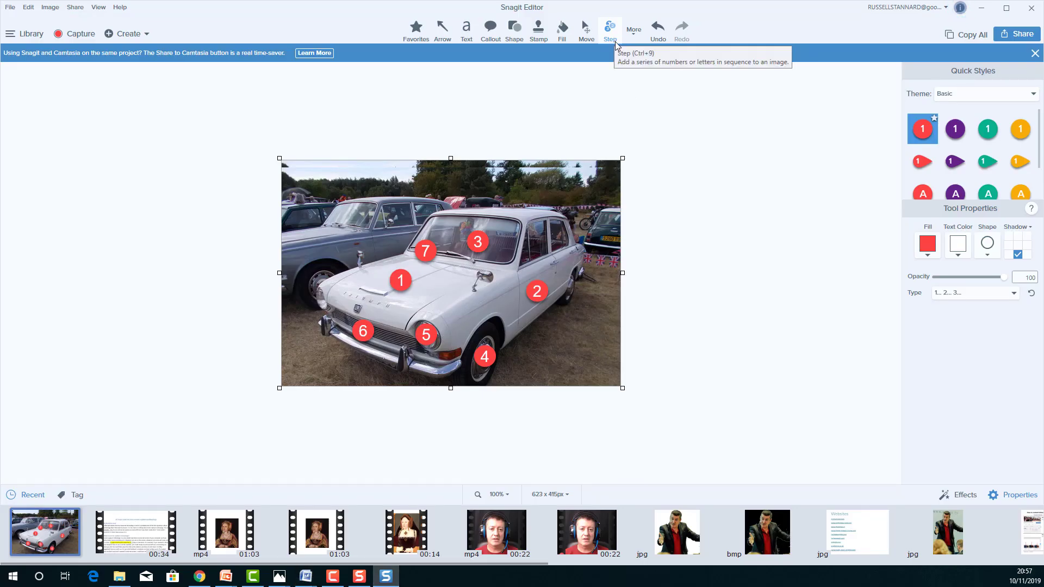
pyautogui.click(636, 36)
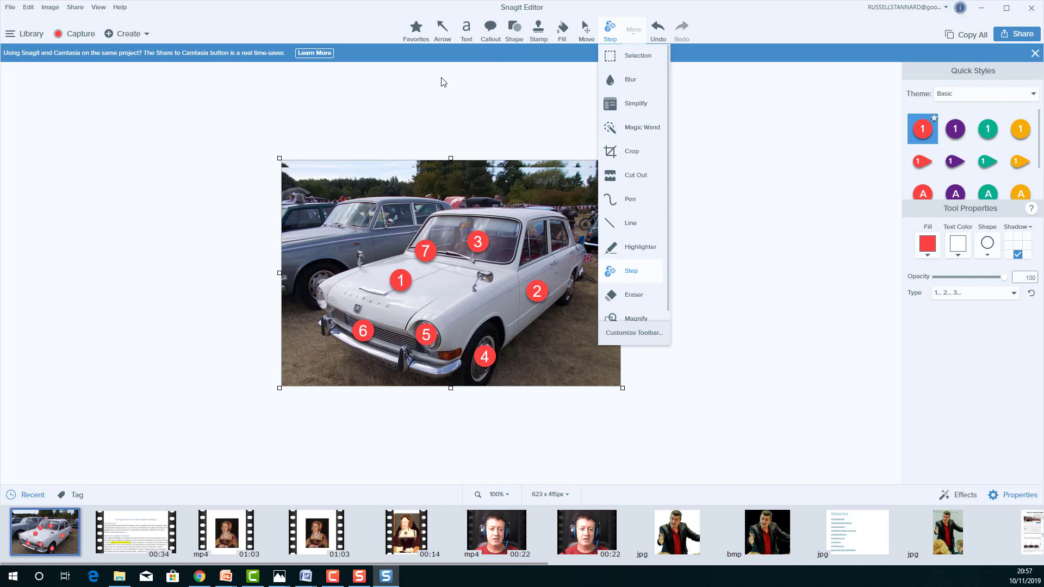
pyautogui.click(467, 30)
pyautogui.moveTo(346, 182); pyautogui.dragTo(469, 242)
pyautogui.write('wws erd we')
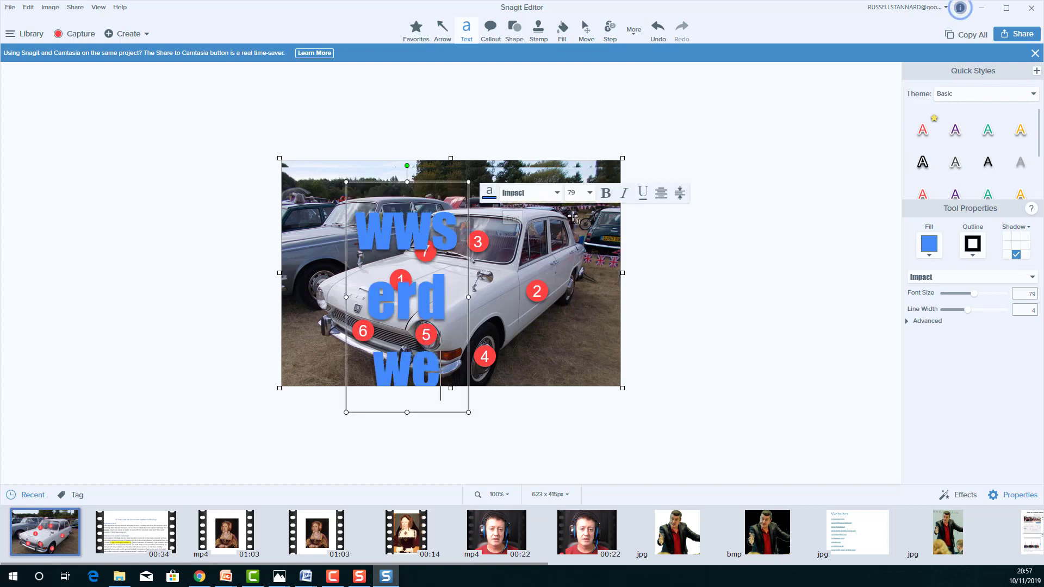
# Delete the trial text from the car image and undo the last change
pyautogui.press('BackSpace')
pyautogui.press('BackSpace')
pyautogui.press('BackSpace')
pyautogui.press('BackSpace')
pyautogui.press('BackSpace')
pyautogui.press('BackSpace')
pyautogui.press('BackSpace')
pyautogui.press('BackSpace')
pyautogui.press('BackSpace')
pyautogui.press('BackSpace')
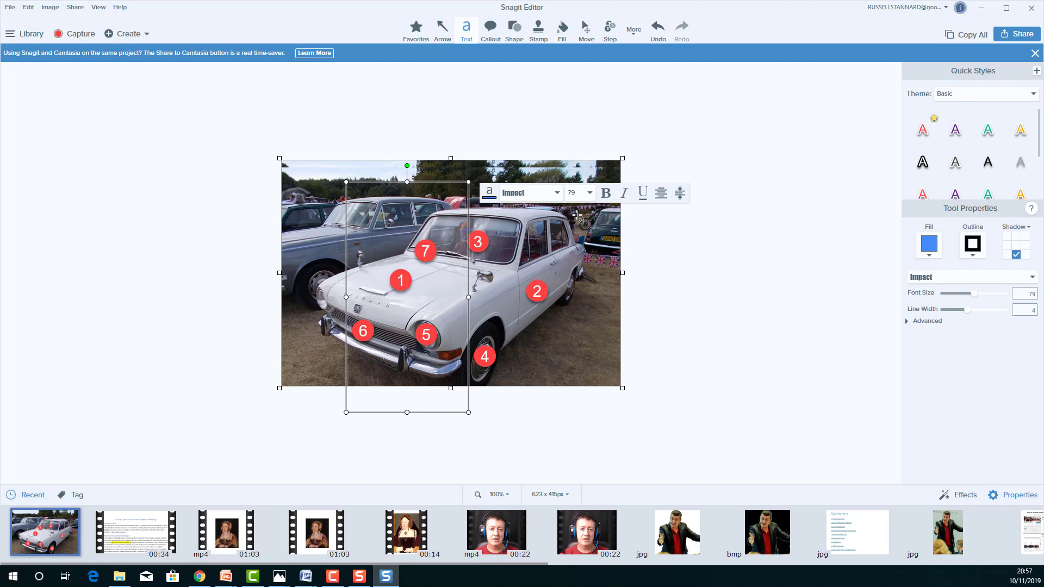
pyautogui.click(689, 124)
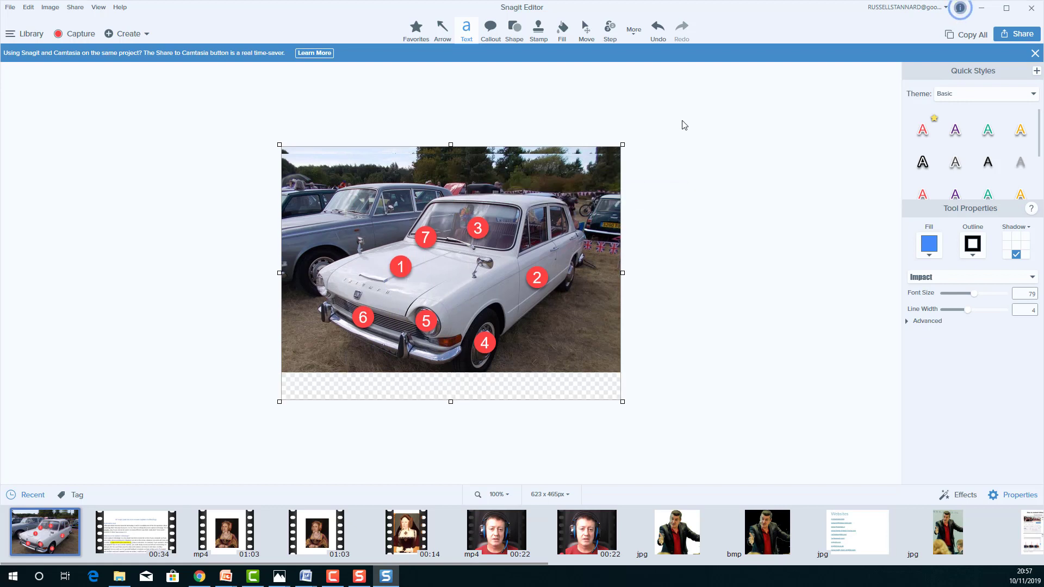
pyautogui.hotkey('ctrl', 'z')
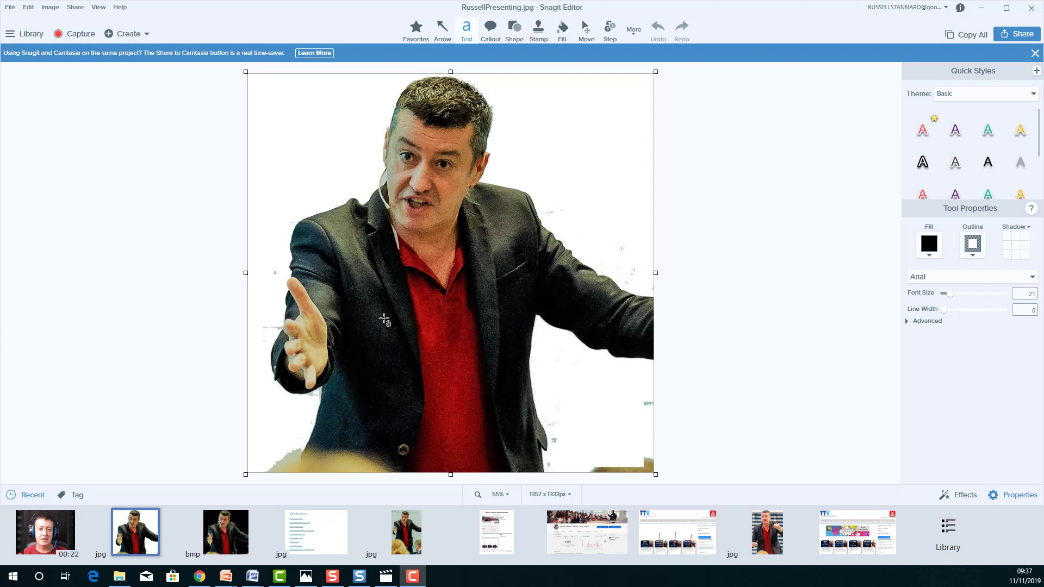
# Open the BigBen, LondonEye and TowerBridg photos together from the History folder in Pictures
pyautogui.click(10, 7)
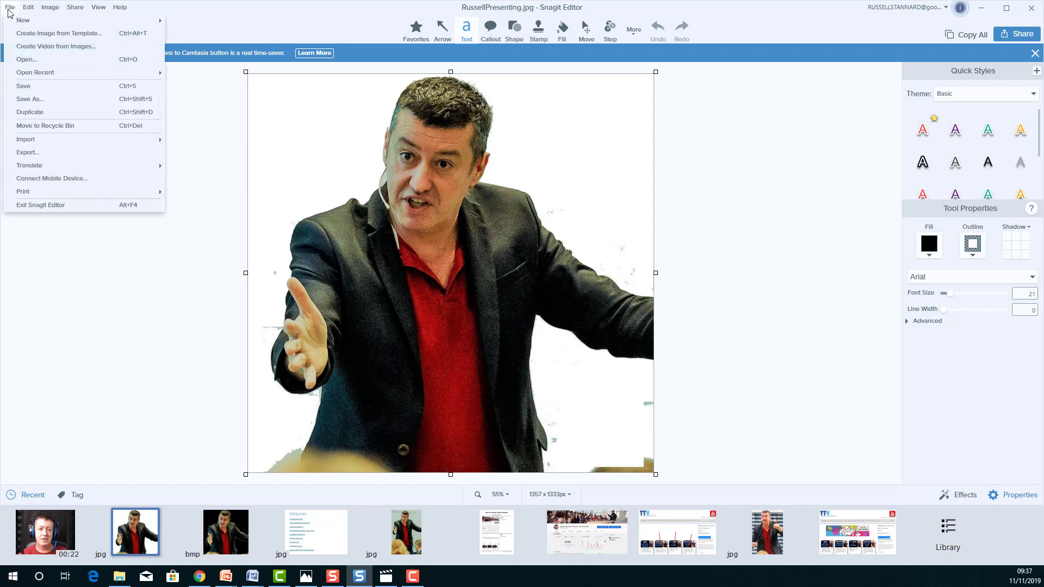
pyautogui.click(34, 61)
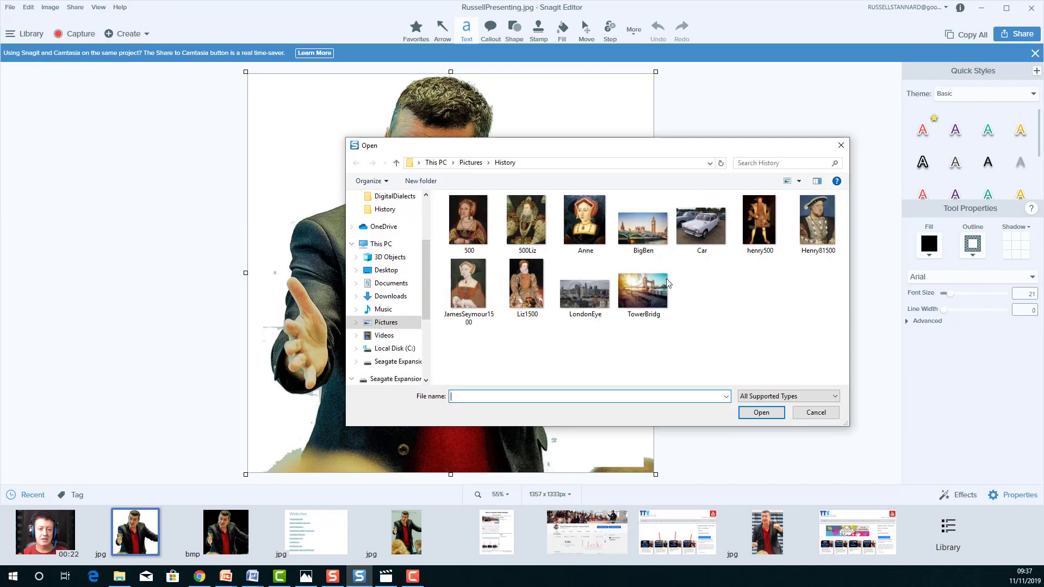
pyautogui.click(590, 307)
pyautogui.keyDown('ctrl'); pyautogui.click(631, 310); pyautogui.keyUp('ctrl')
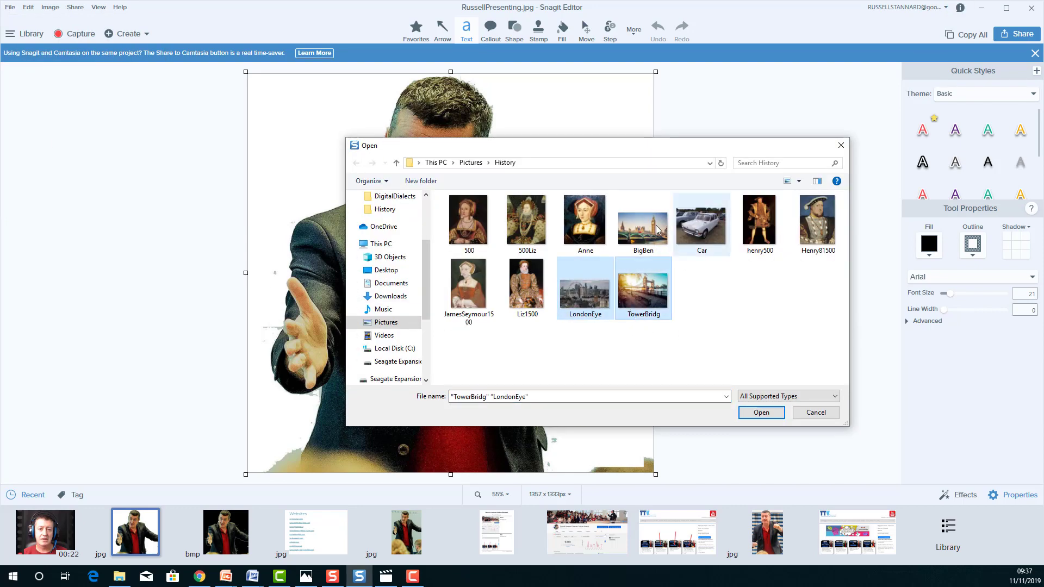
pyautogui.keyDown('ctrl'); pyautogui.click(651, 231); pyautogui.keyUp('ctrl')
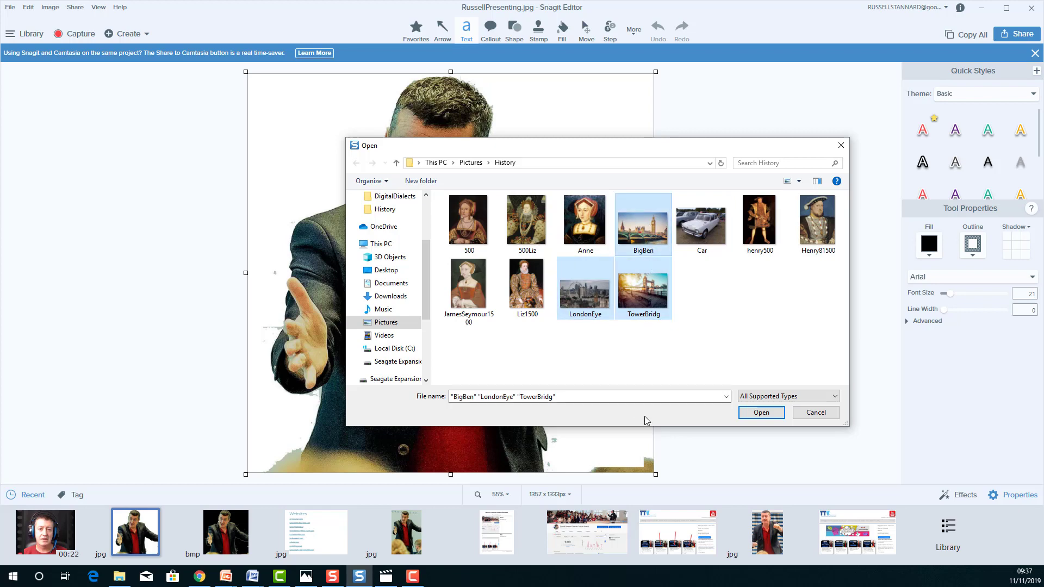
pyautogui.click(770, 417)
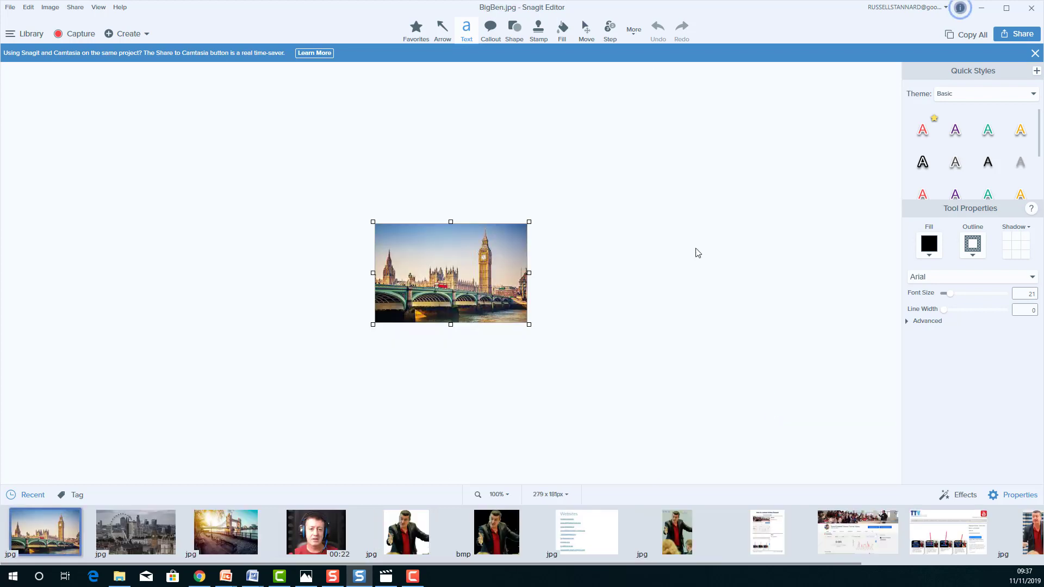
# Create a new image from the Basic 3 Steps Portrait template
pyautogui.click(146, 34)
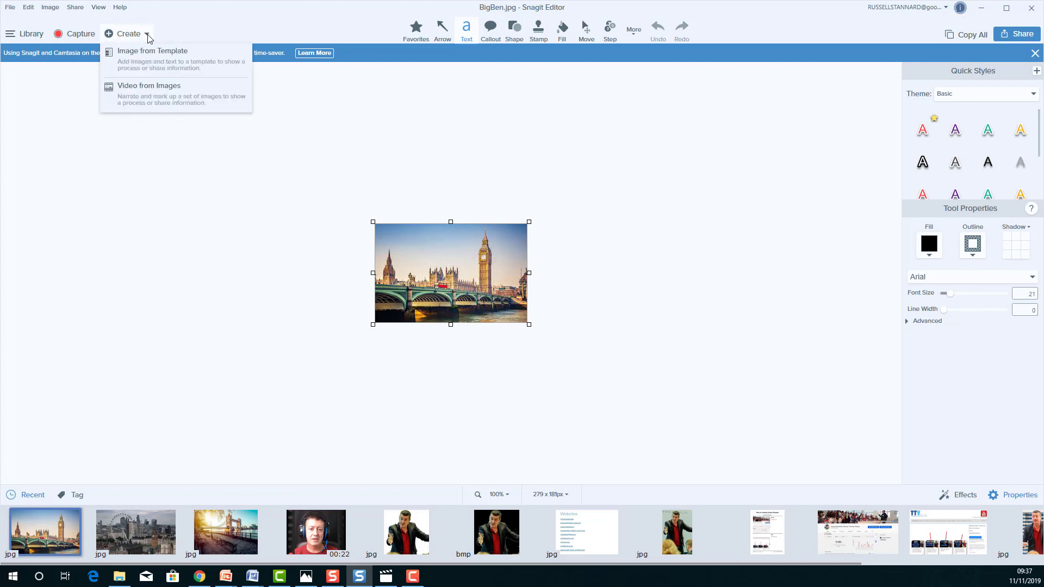
pyautogui.click(169, 60)
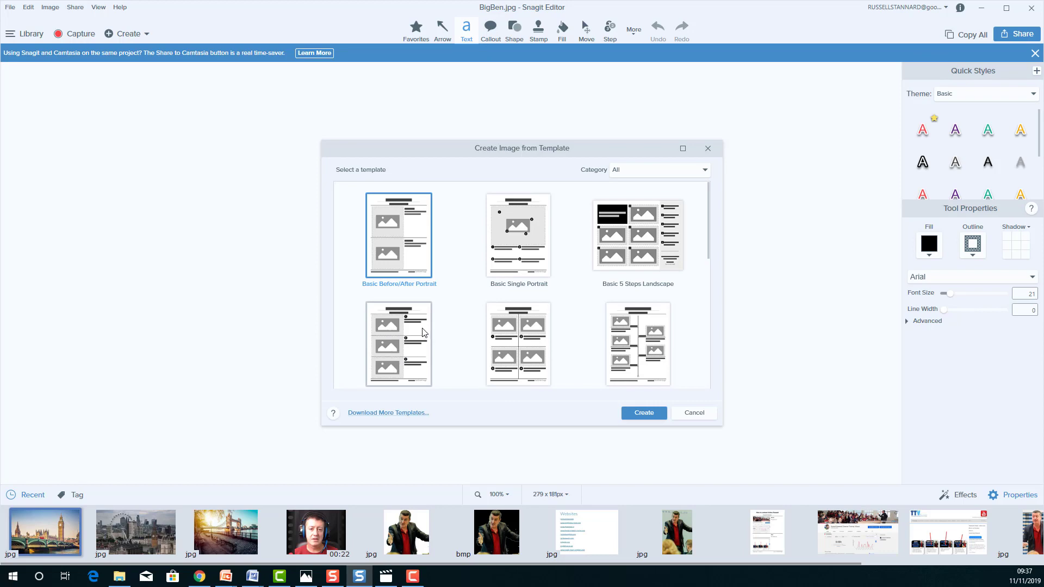
pyautogui.click(396, 342)
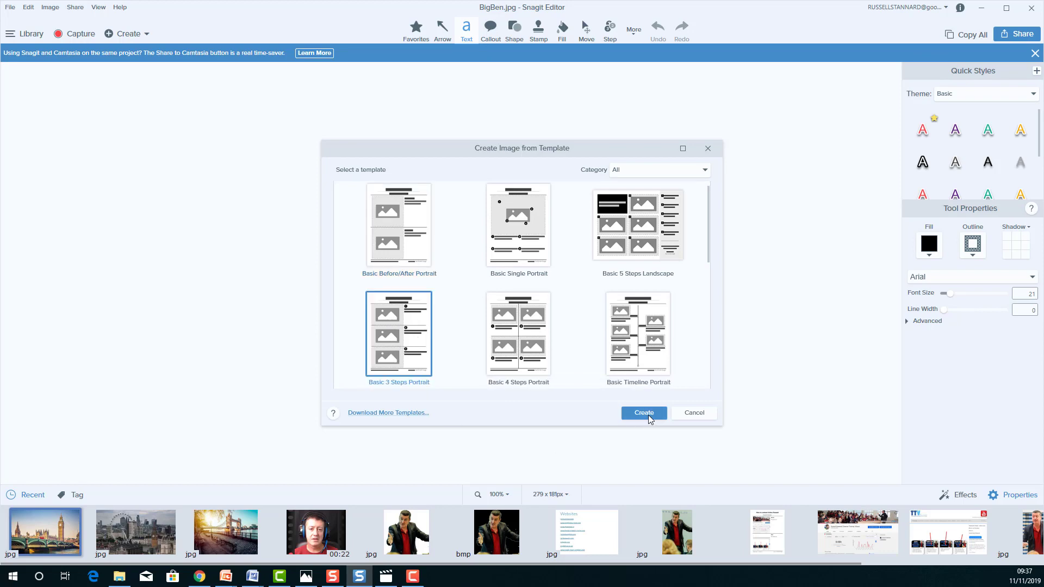
pyautogui.click(648, 415)
# Replace the template's title with "London" and its subtitle with "My favourite 3 places"
pyautogui.click(499, 104)
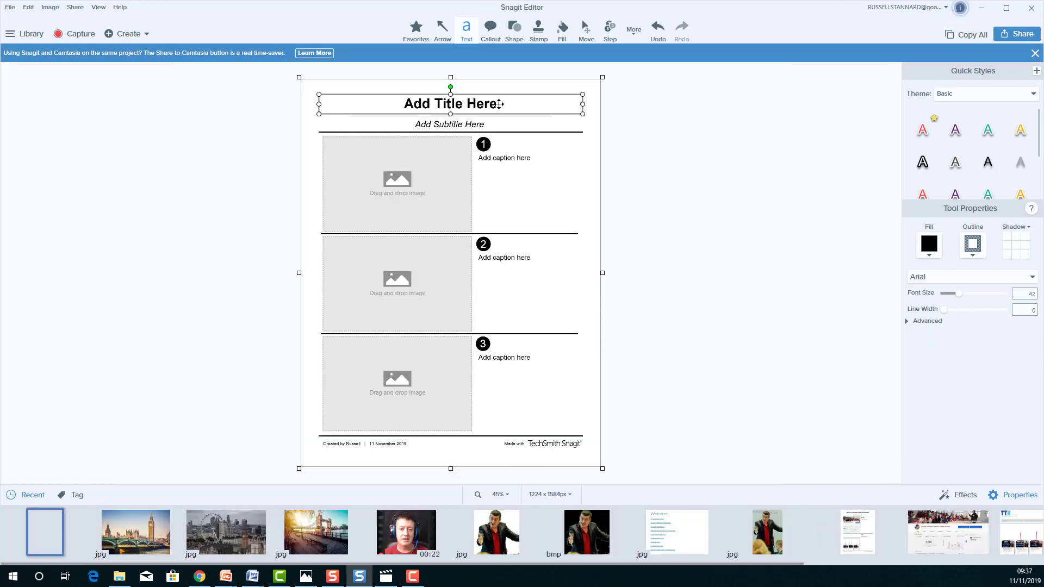
pyautogui.doubleClick(499, 104)
pyautogui.write('London')
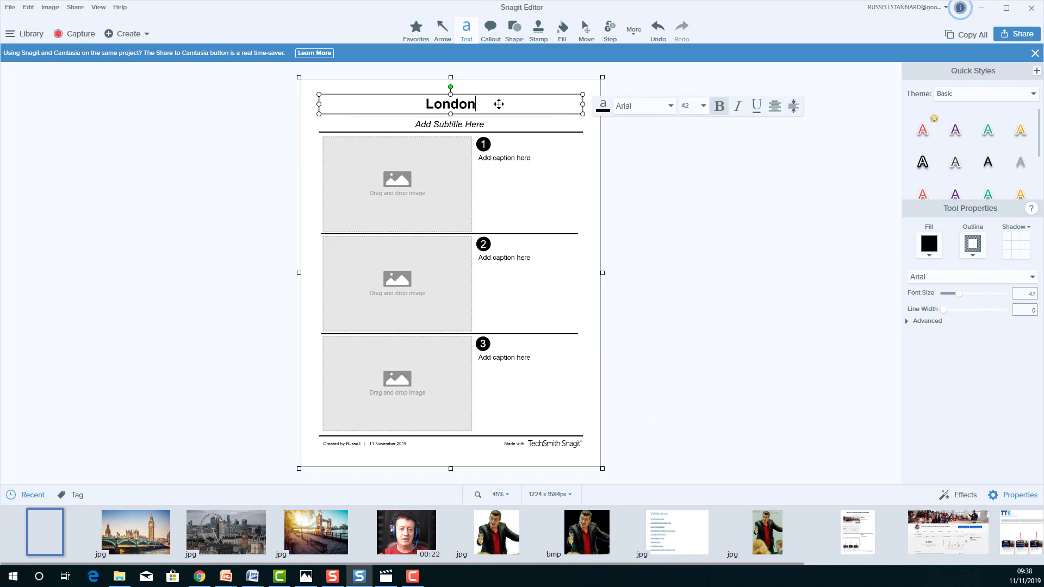
pyautogui.click(497, 124)
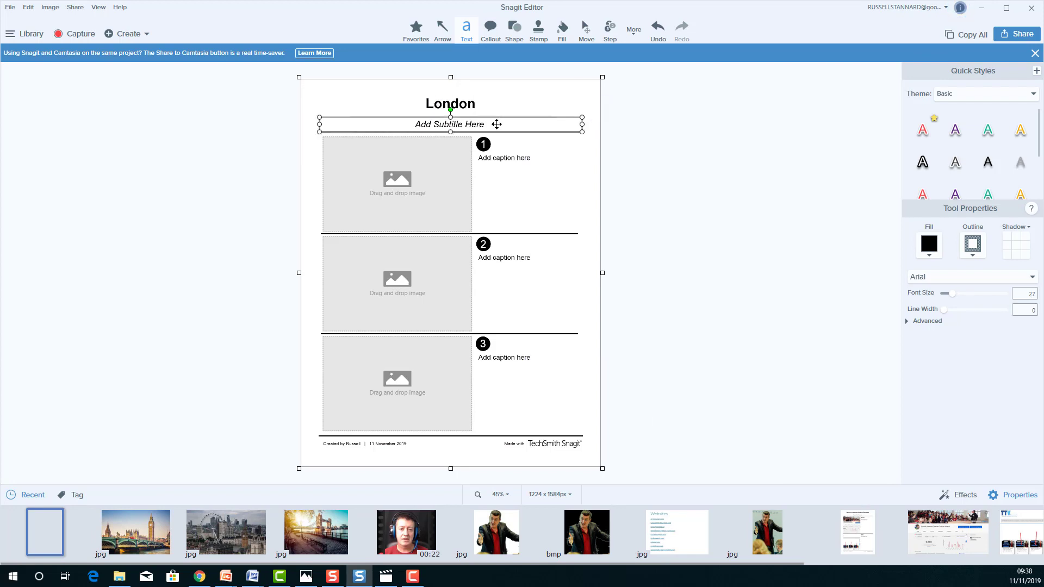
pyautogui.doubleClick(497, 124)
pyautogui.write('My f')
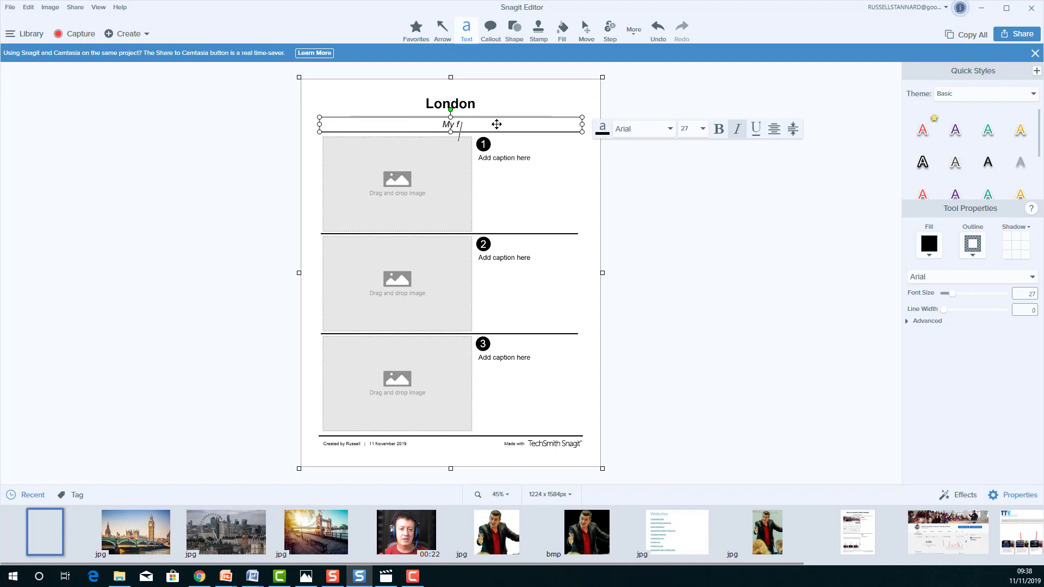
pyautogui.write('avourite 3 places')
pyautogui.click(721, 188)
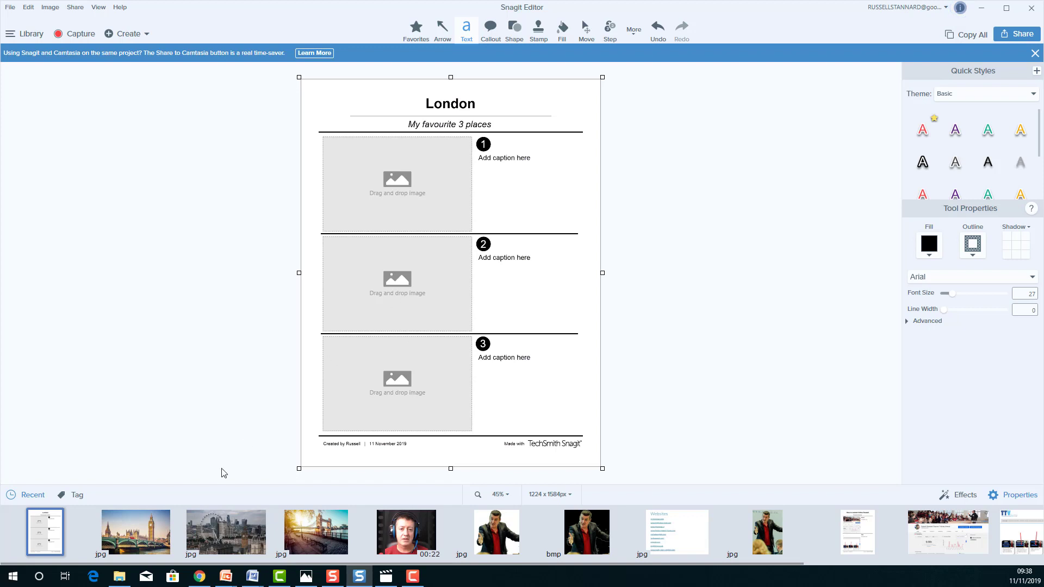
# Place the BigBen photo in the template's first image placeholder and the LondonEye photo in the second
pyautogui.moveTo(144, 525); pyautogui.dragTo(386, 174)
pyautogui.click(230, 542)
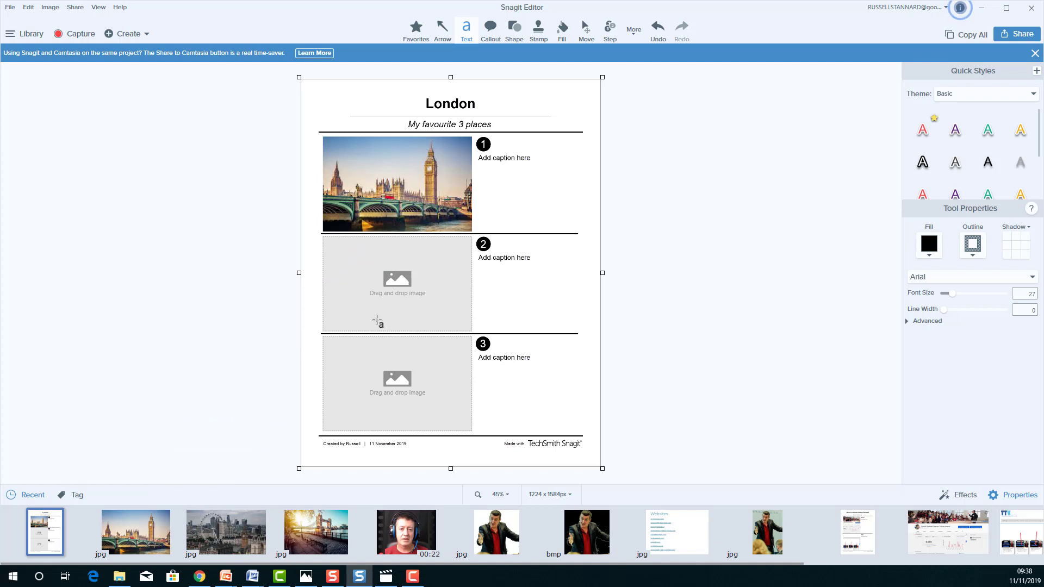
pyautogui.click(212, 550)
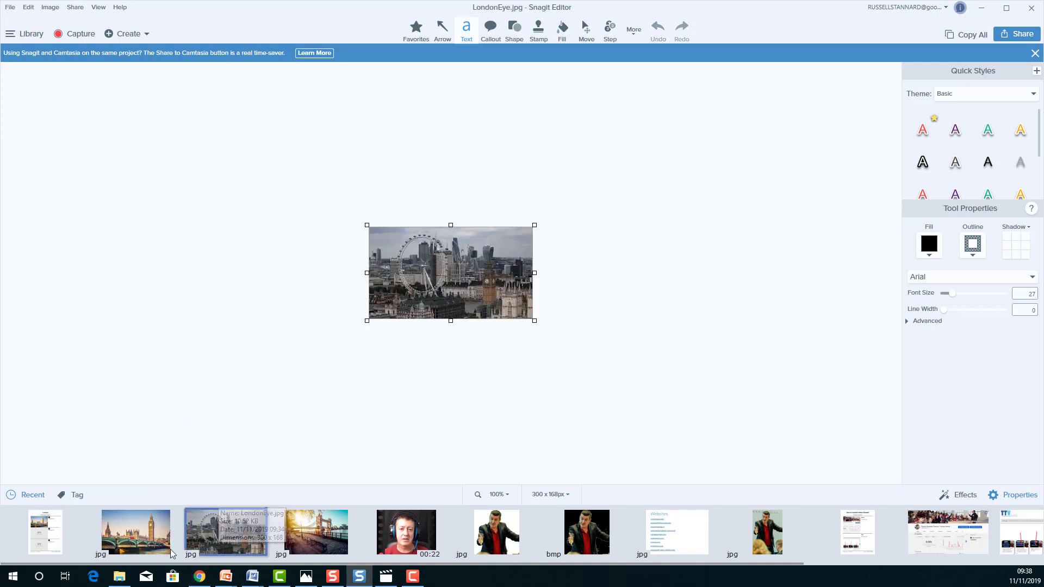
pyautogui.click(45, 532)
pyautogui.moveTo(226, 536); pyautogui.dragTo(353, 263)
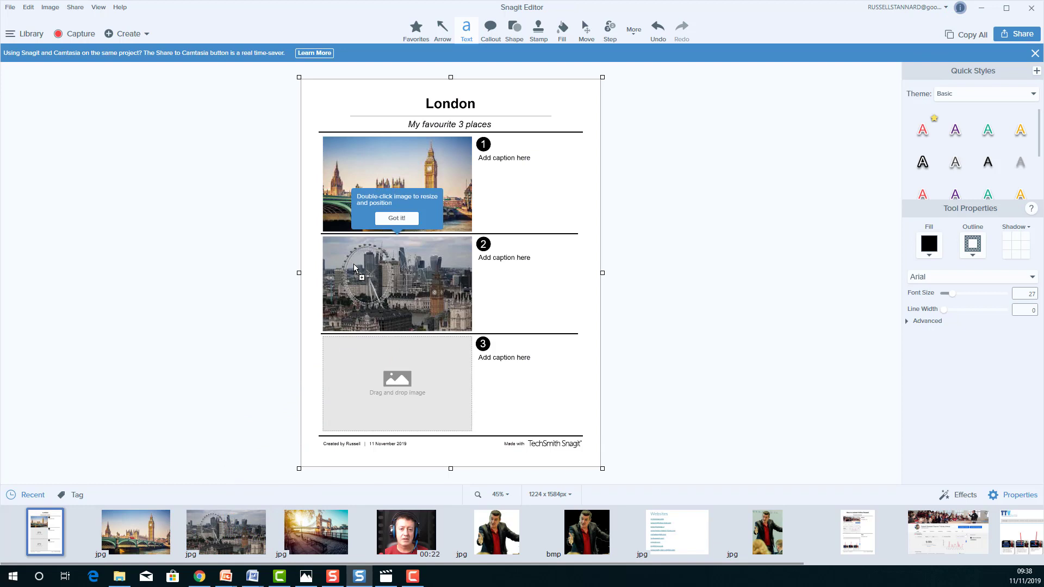
# Place the TowerBridg photo in the template's third image placeholder
pyautogui.click(322, 537)
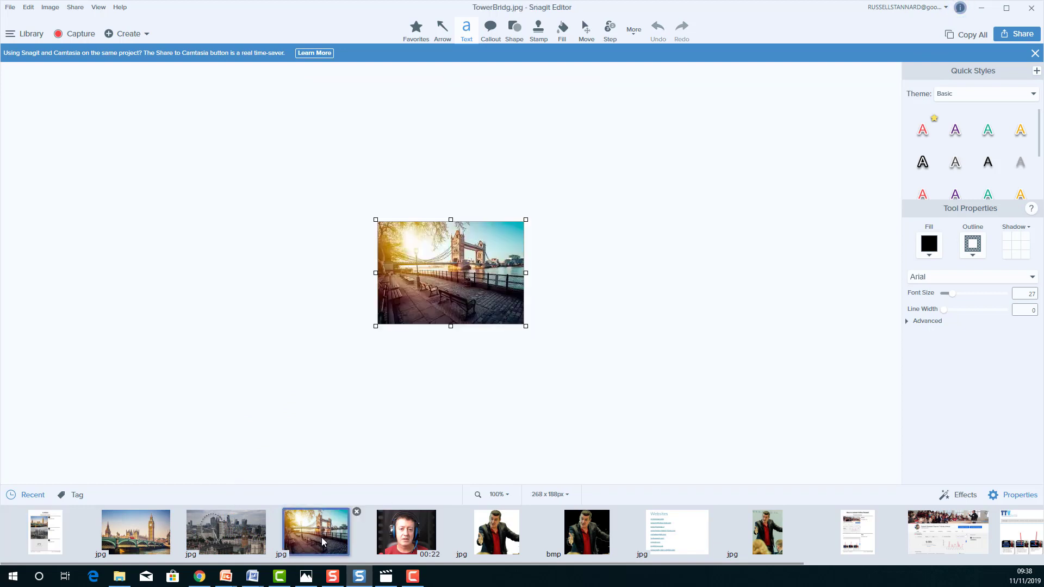
pyautogui.click(48, 532)
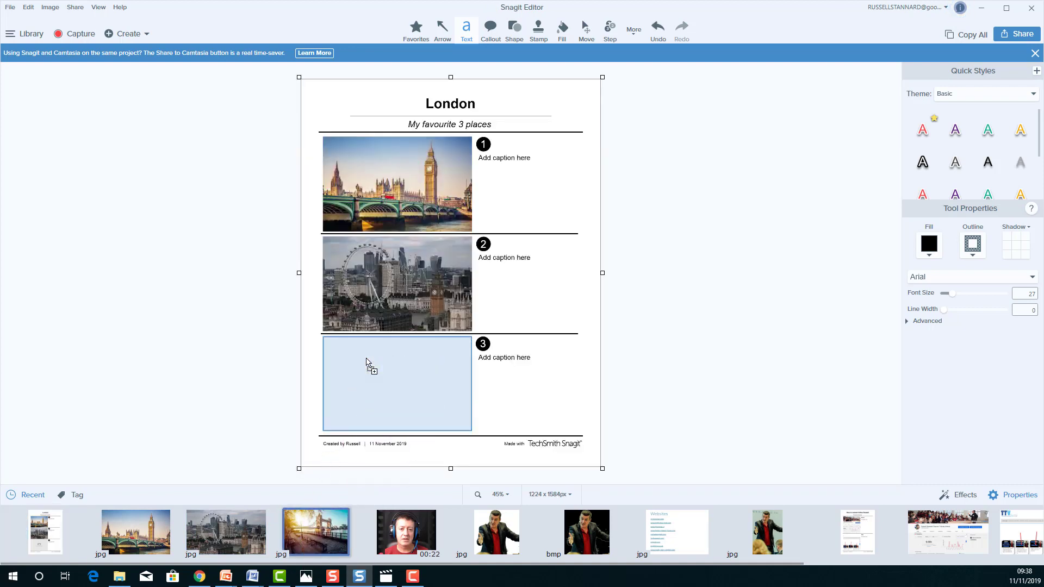